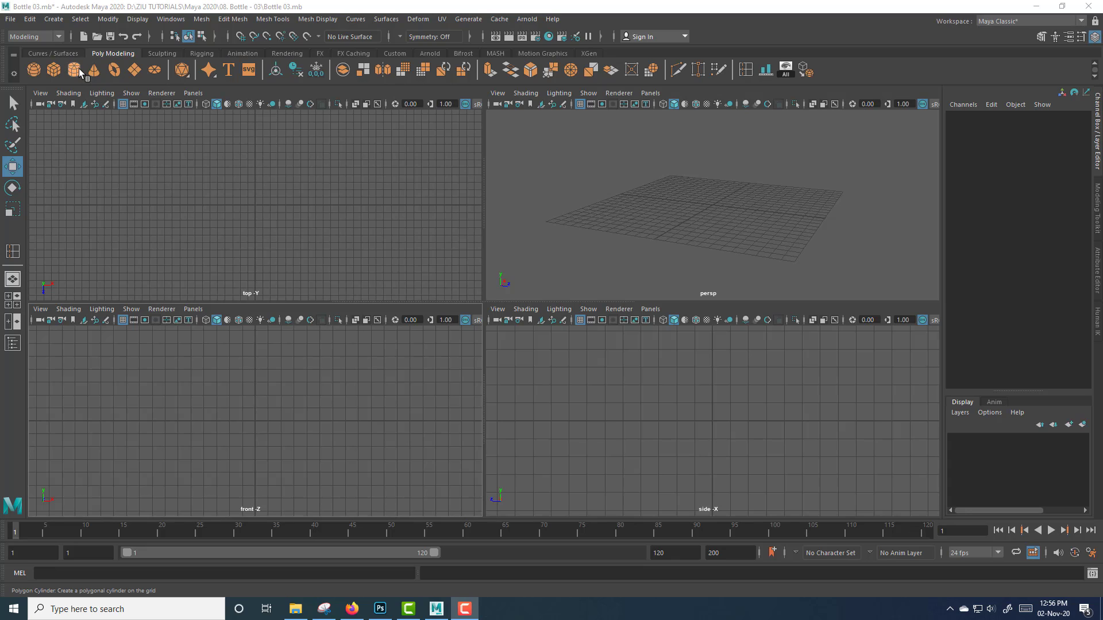
# Create a polygon cylinder at the origin and set its axis subdivisions to 8
pyautogui.click(79, 67)
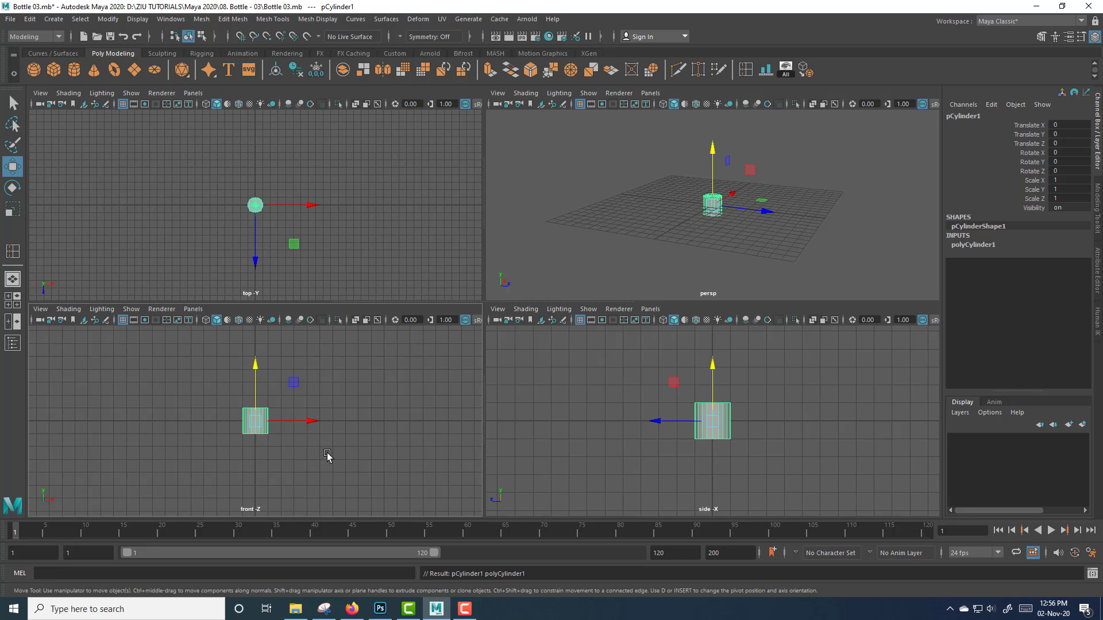
pyautogui.press('f')
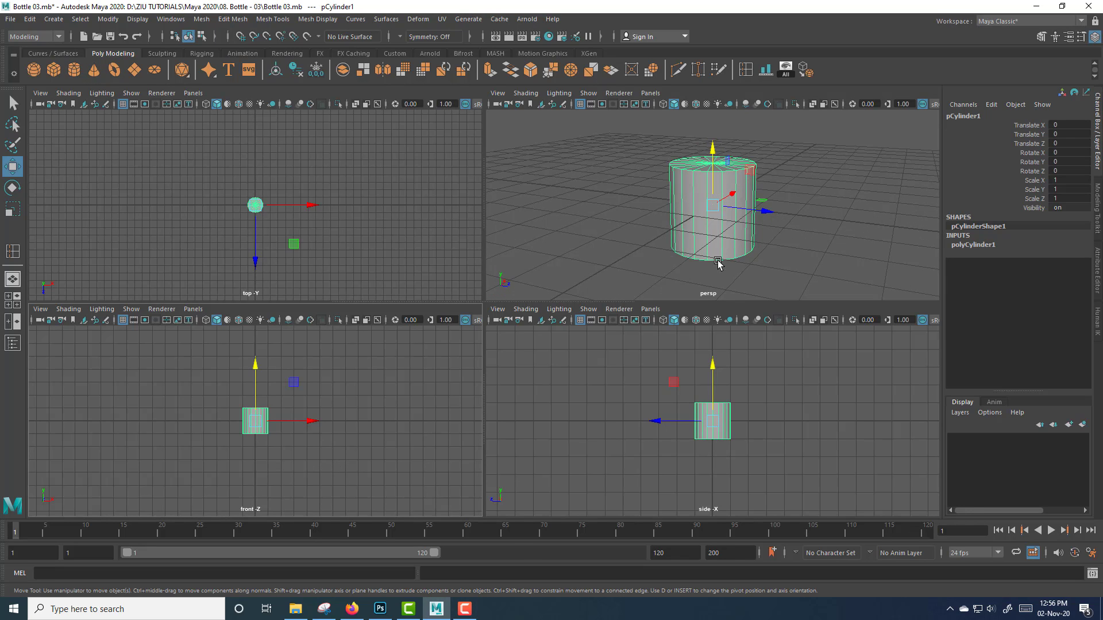
pyautogui.click(970, 246)
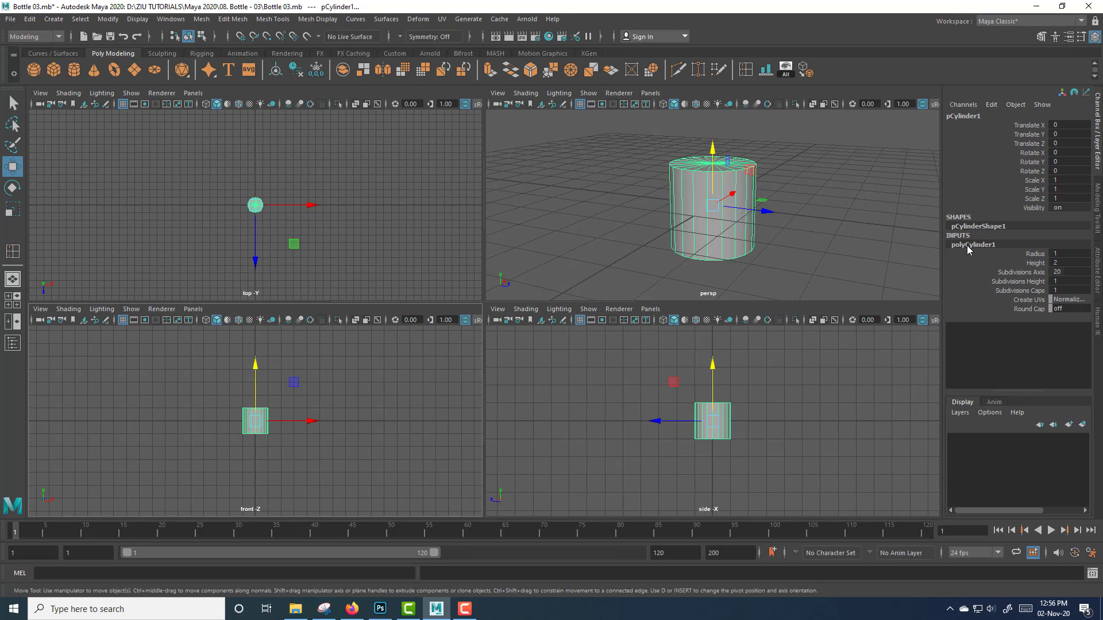
pyautogui.click(1028, 273)
pyautogui.moveTo(894, 246); pyautogui.dragTo(823, 252, button='middle')
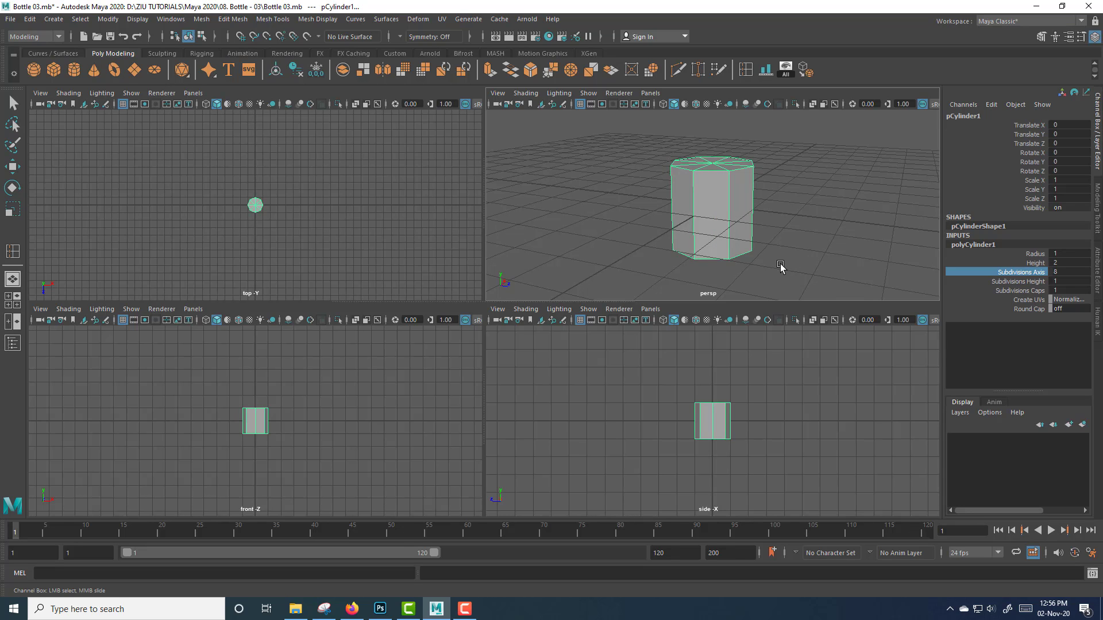
pyautogui.keyDown('alt'); pyautogui.moveTo(781, 266); pyautogui.dragTo(716, 274); pyautogui.keyUp('alt')
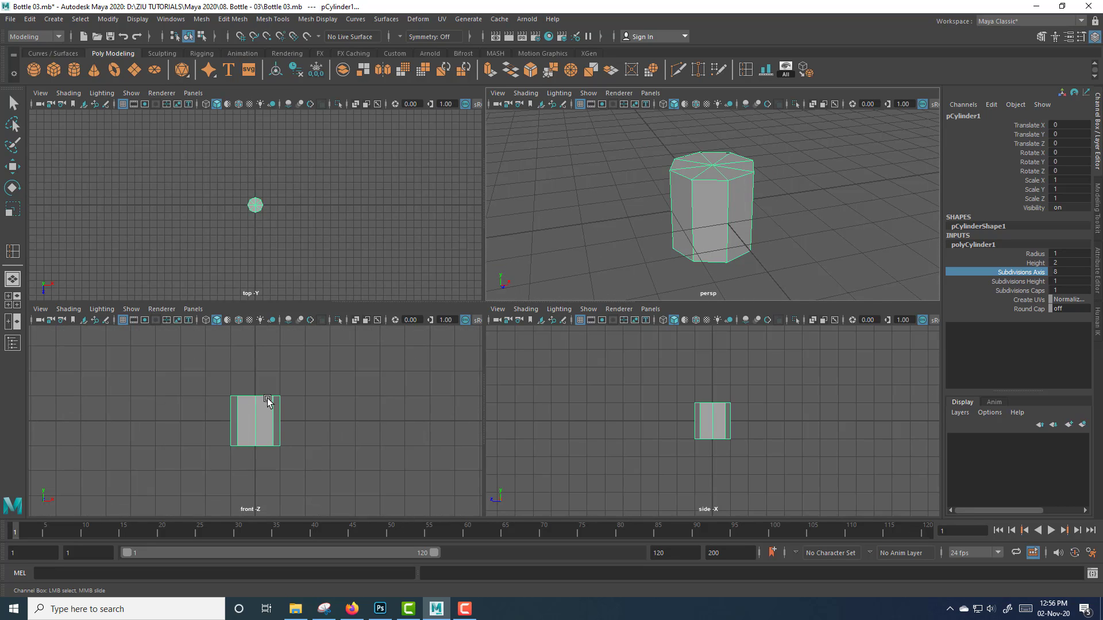
# Delete the top and bottom cap faces of the cylinder, keeping only the side faces
pyautogui.moveTo(266, 407); pyautogui.dragTo(266, 327, button='right')
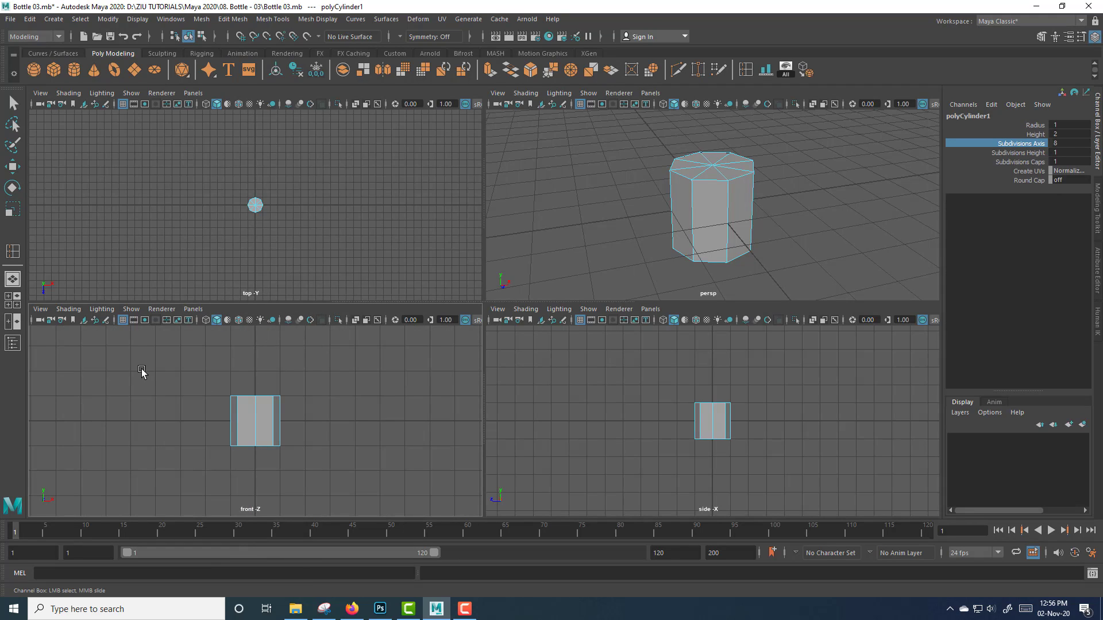
pyautogui.moveTo(141, 369); pyautogui.dragTo(343, 491)
pyautogui.press('w')
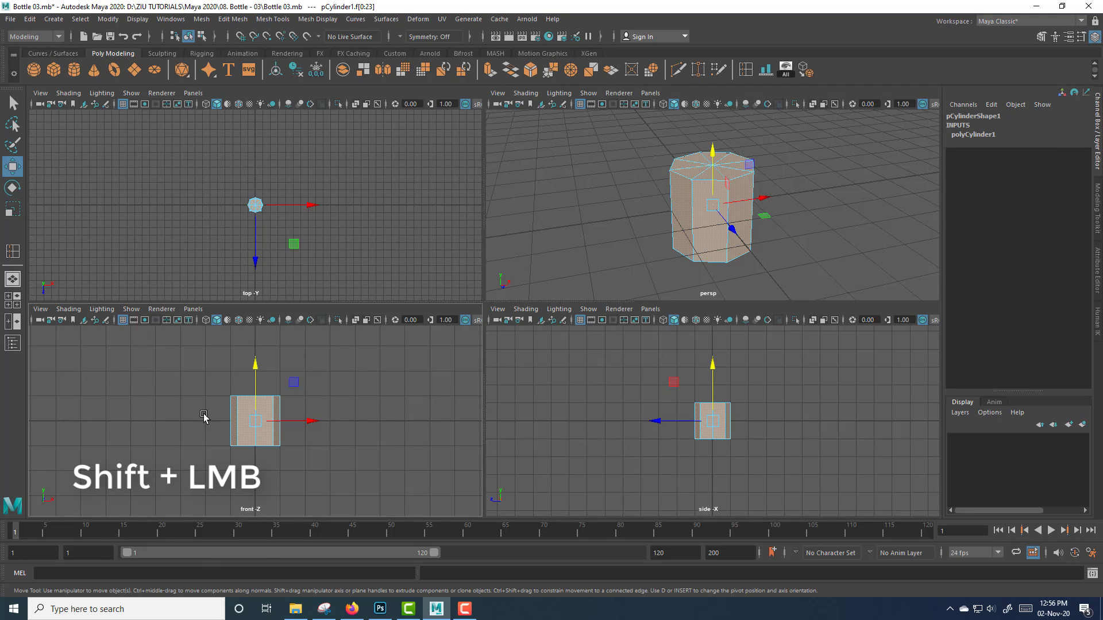
pyautogui.keyDown('shift'); pyautogui.moveTo(203, 417); pyautogui.dragTo(325, 424); pyautogui.keyUp('shift')
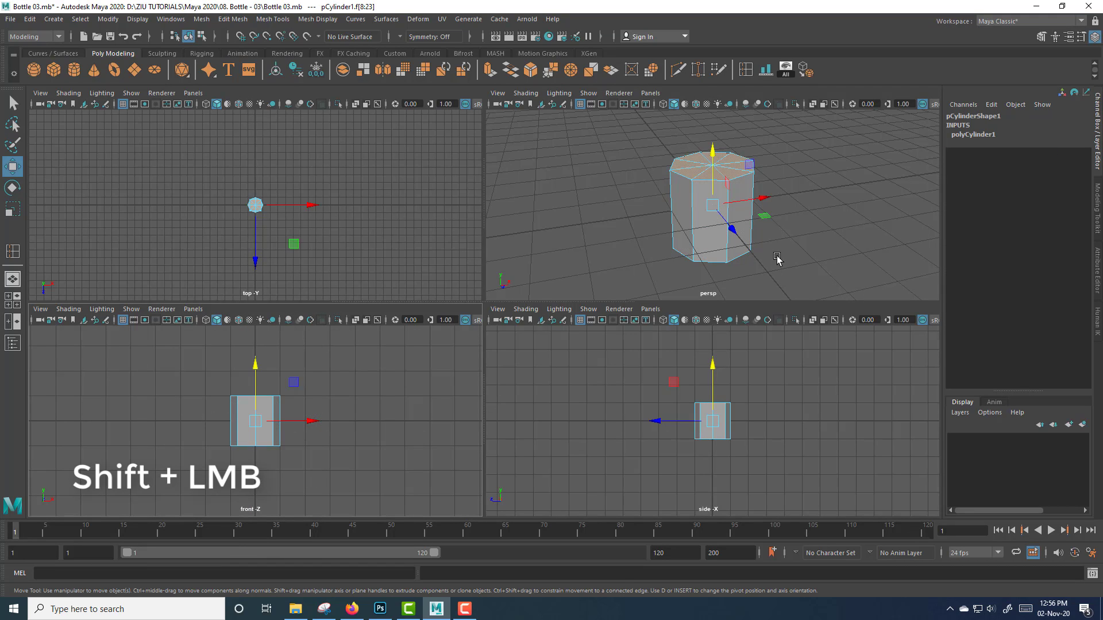
pyautogui.moveTo(783, 262)
pyautogui.keyDown('alt'); pyautogui.mouseDown()
pyautogui.moveTo(768, 222)
pyautogui.moveTo(771, 257)
pyautogui.mouseUp(); pyautogui.keyUp('alt')
pyautogui.press('Delete')
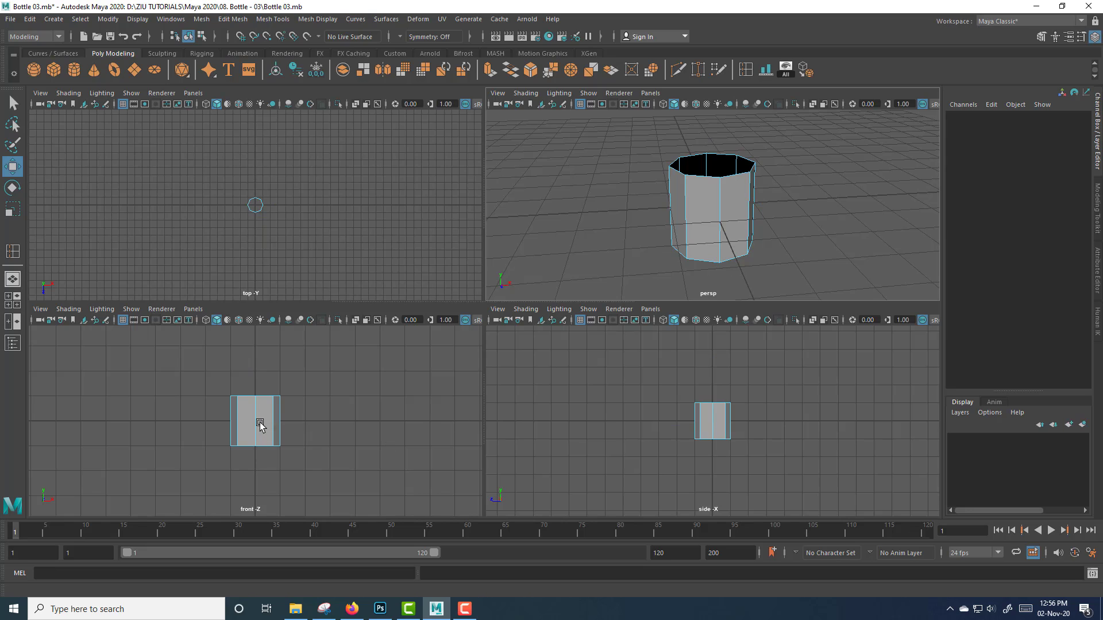
# Bevel all vertical side edges of the cylinder with a fraction of 0.1 and 2 segments
pyautogui.press('space')
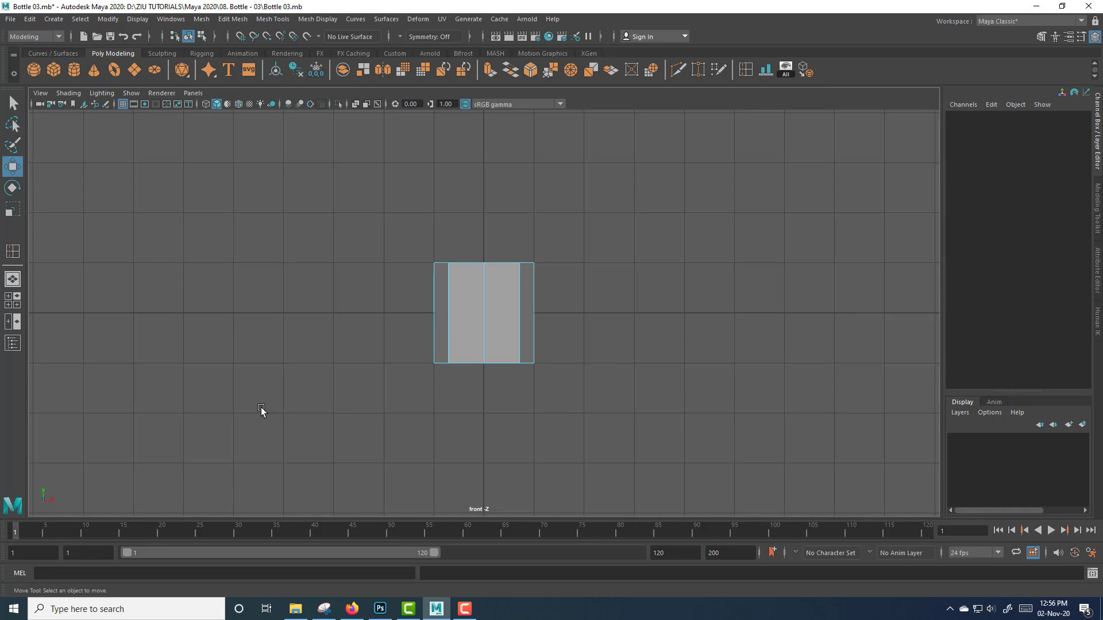
pyautogui.scroll(2, 498, 291)
pyautogui.rightClick(496, 291)
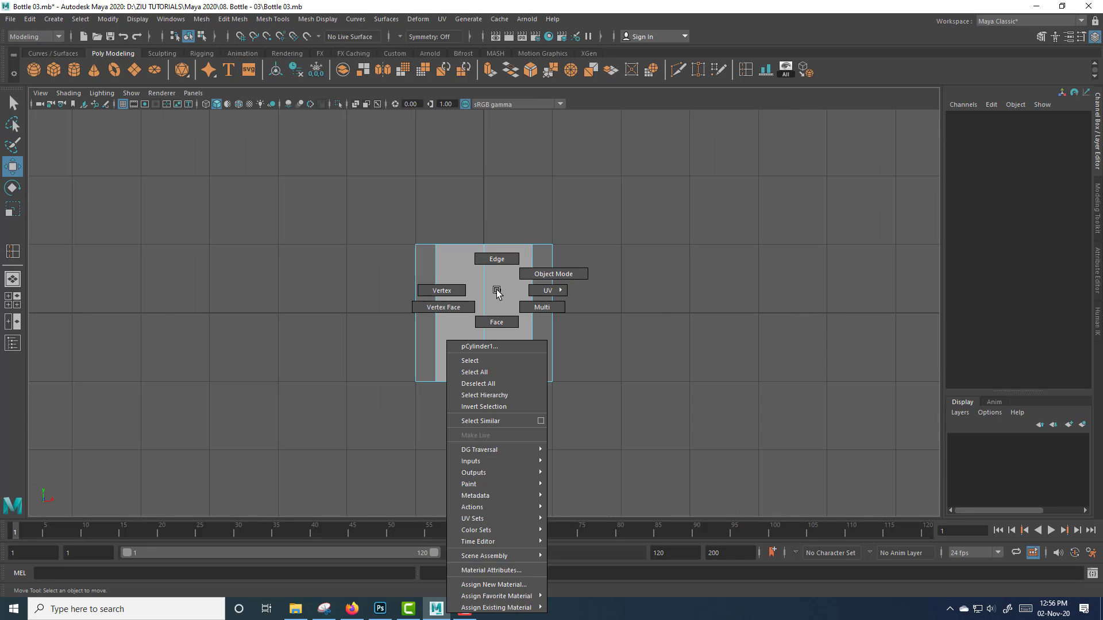
pyautogui.click(497, 259)
pyautogui.moveTo(322, 294); pyautogui.dragTo(678, 342)
pyautogui.keyDown('shift'); pyautogui.moveTo(529, 332); pyautogui.dragTo(581, 332, button='right'); pyautogui.keyUp('shift')
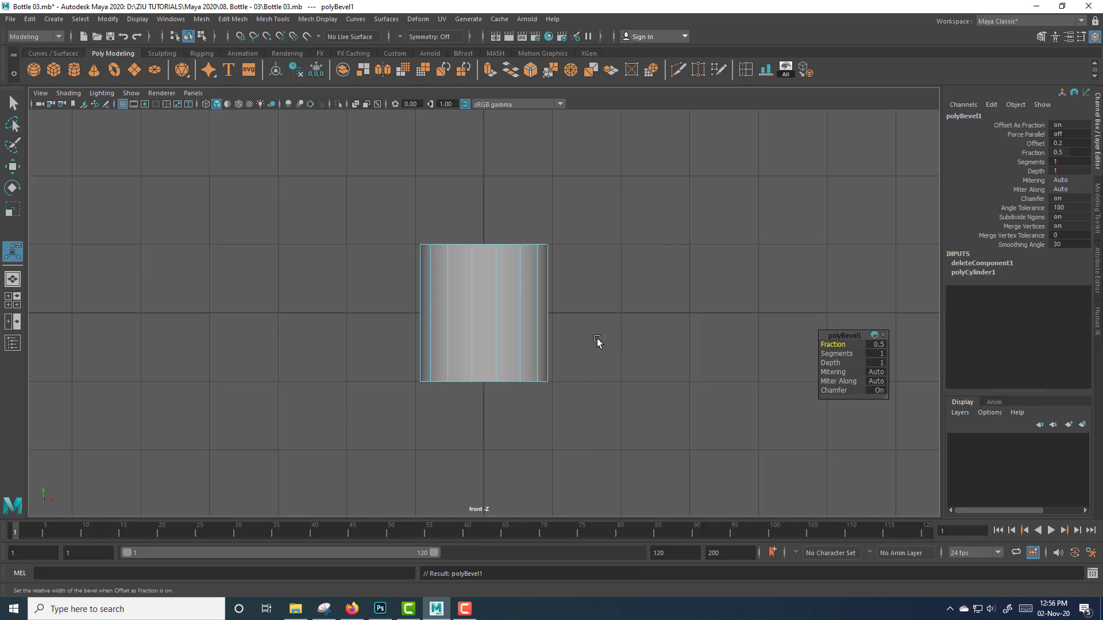
pyautogui.moveTo(843, 354); pyautogui.dragTo(840, 344)
# Preview the beveled cylinder with smoothing in the perspective view, then return to the unsmoothed display
pyautogui.press('space')
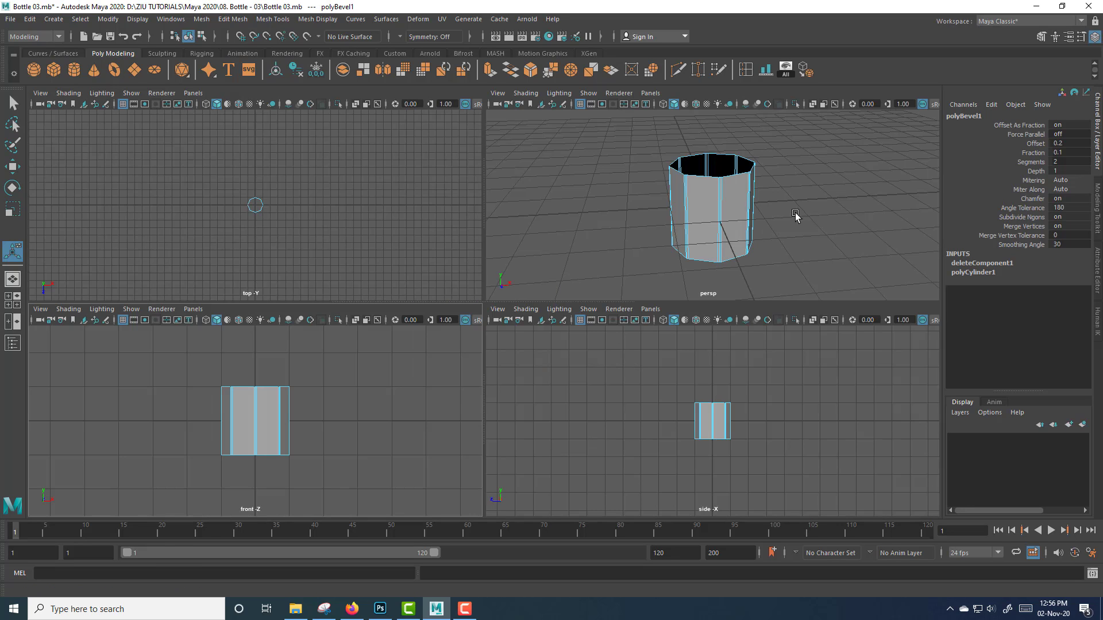
pyautogui.press('space')
pyautogui.press('3')
pyautogui.keyDown('alt'); pyautogui.moveTo(693, 303); pyautogui.dragTo(566, 281); pyautogui.keyUp('alt')
pyautogui.press('1')
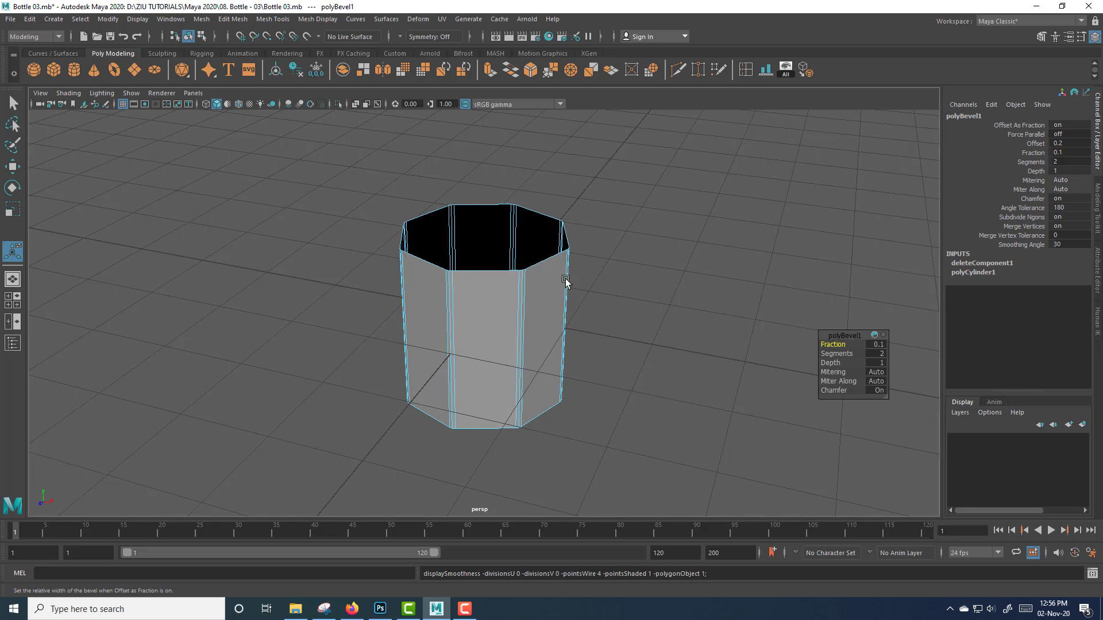
# Extrude the open top edge loop of the cylinder upward by about 0.29 units
pyautogui.moveTo(549, 280); pyautogui.dragTo(552, 251, button='right')
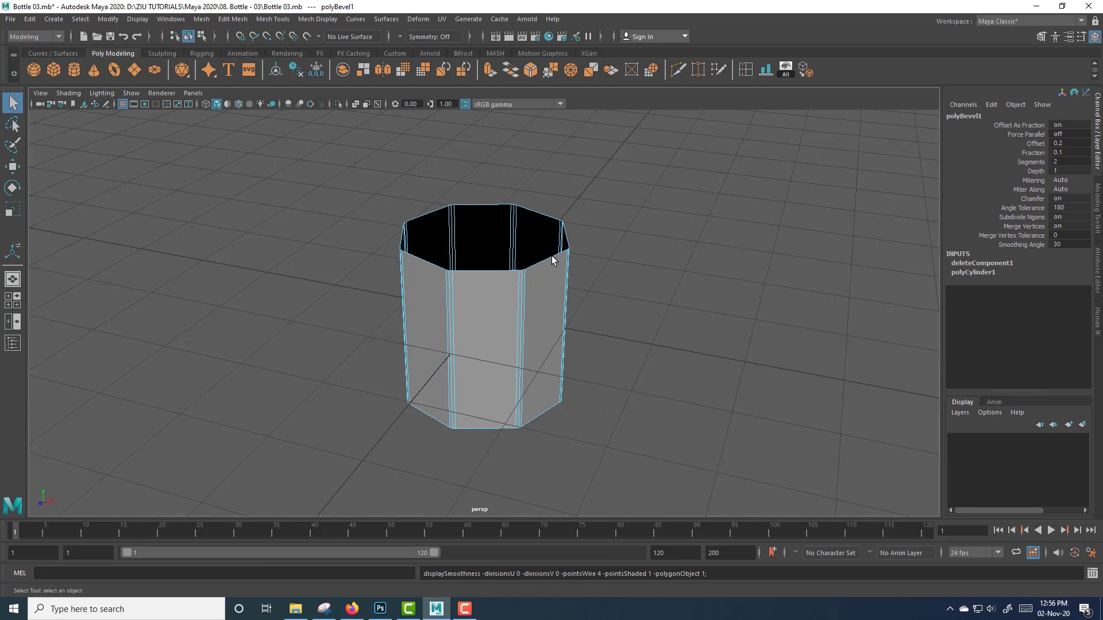
pyautogui.doubleClick(551, 256)
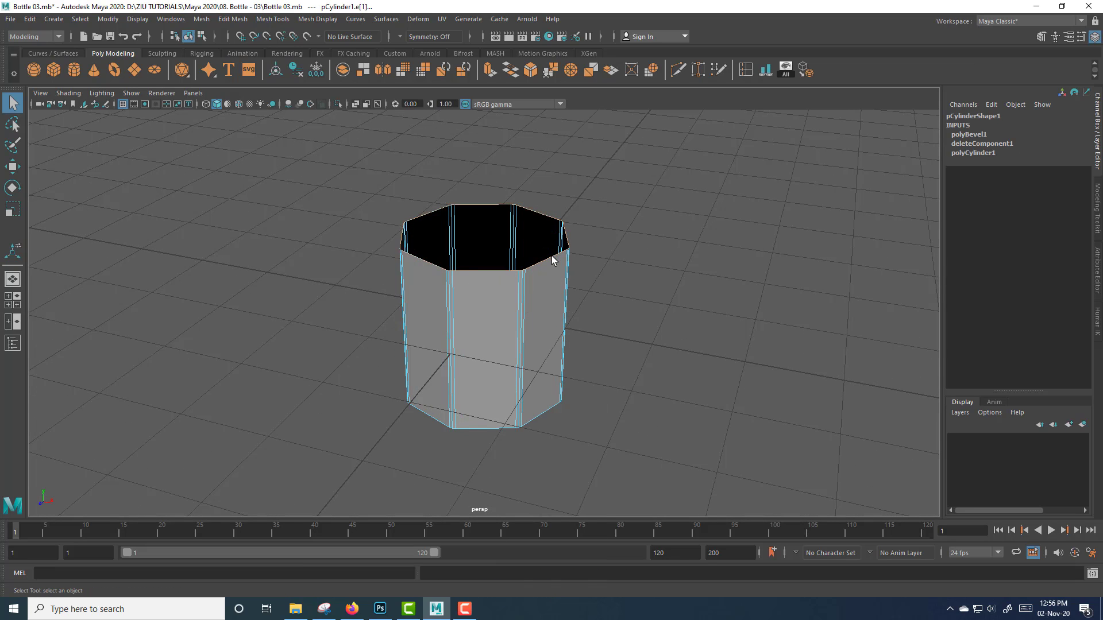
pyautogui.click(493, 71)
pyautogui.moveTo(546, 196); pyautogui.dragTo(539, 165)
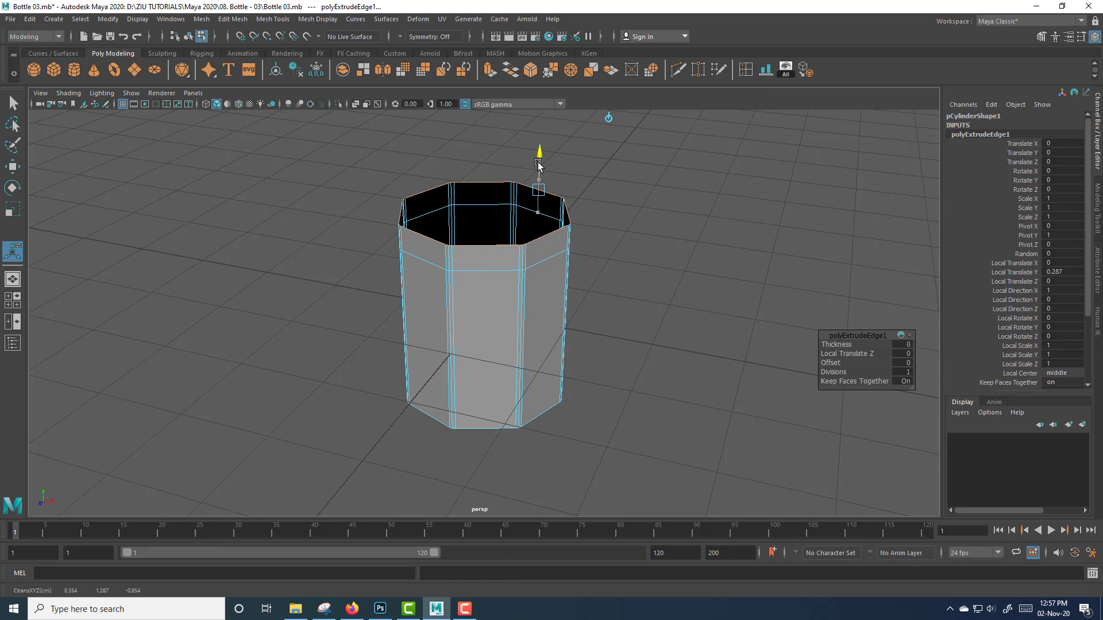
pyautogui.keyDown('alt'); pyautogui.moveTo(569, 253); pyautogui.dragTo(604, 295); pyautogui.keyUp('alt')
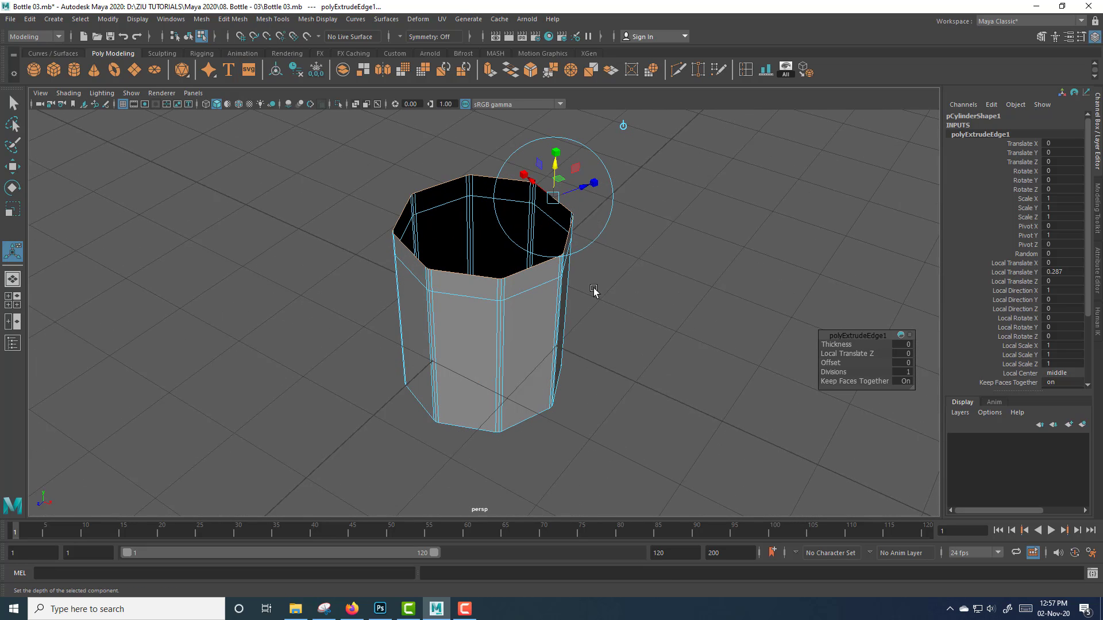
# Circularize the extruded top edge loop and rotate it around the vertical axis to align with the side edges
pyautogui.keyDown('shift'); pyautogui.rightClick(528, 270); pyautogui.keyUp('shift')
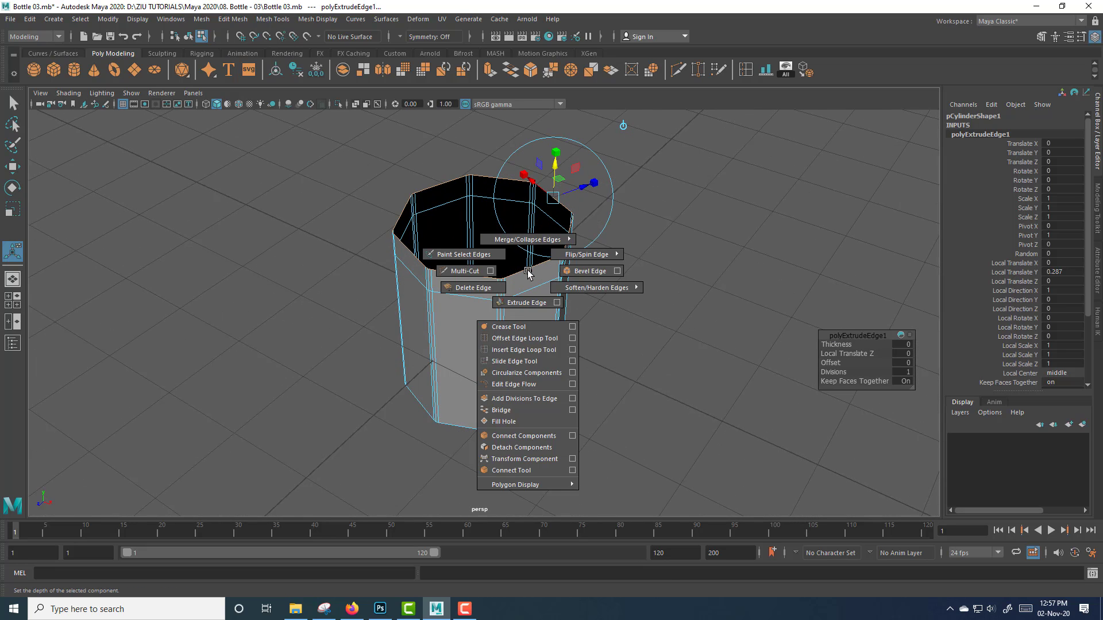
pyautogui.click(523, 373)
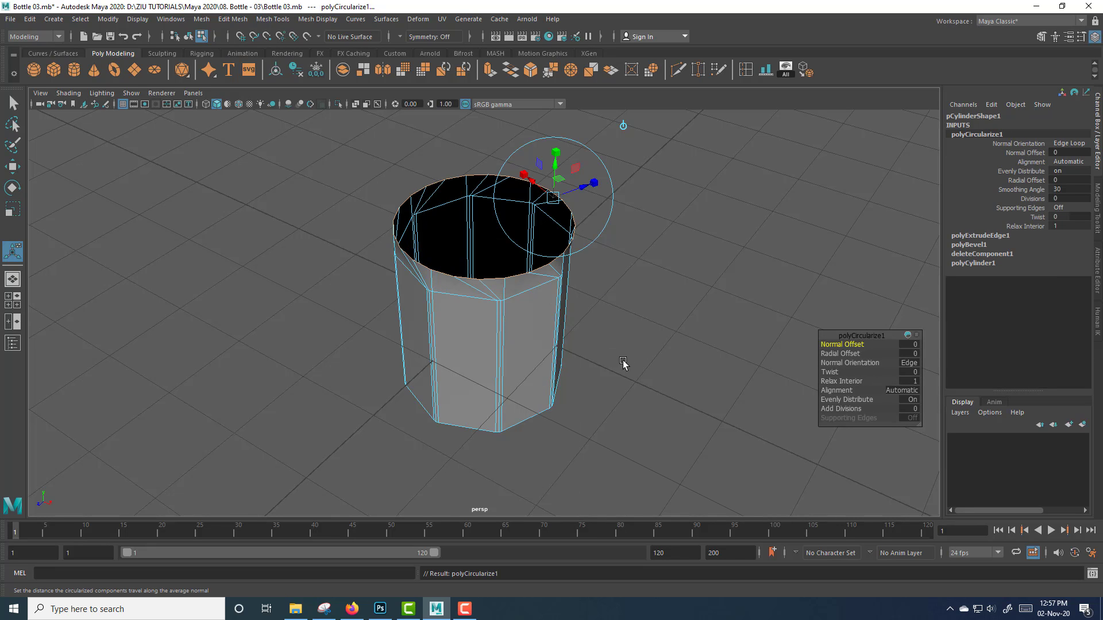
pyautogui.keyDown('alt'); pyautogui.moveTo(662, 283); pyautogui.dragTo(692, 342); pyautogui.keyUp('alt')
pyautogui.press('e')
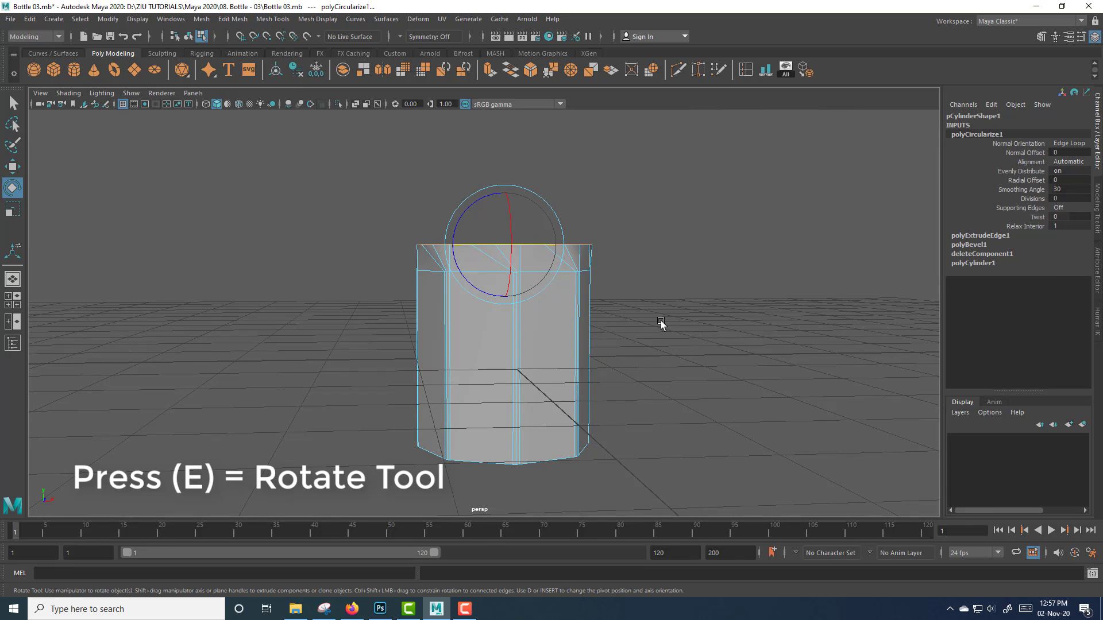
pyautogui.keyDown('alt'); pyautogui.moveTo(590, 357); pyautogui.dragTo(586, 370); pyautogui.keyUp('alt')
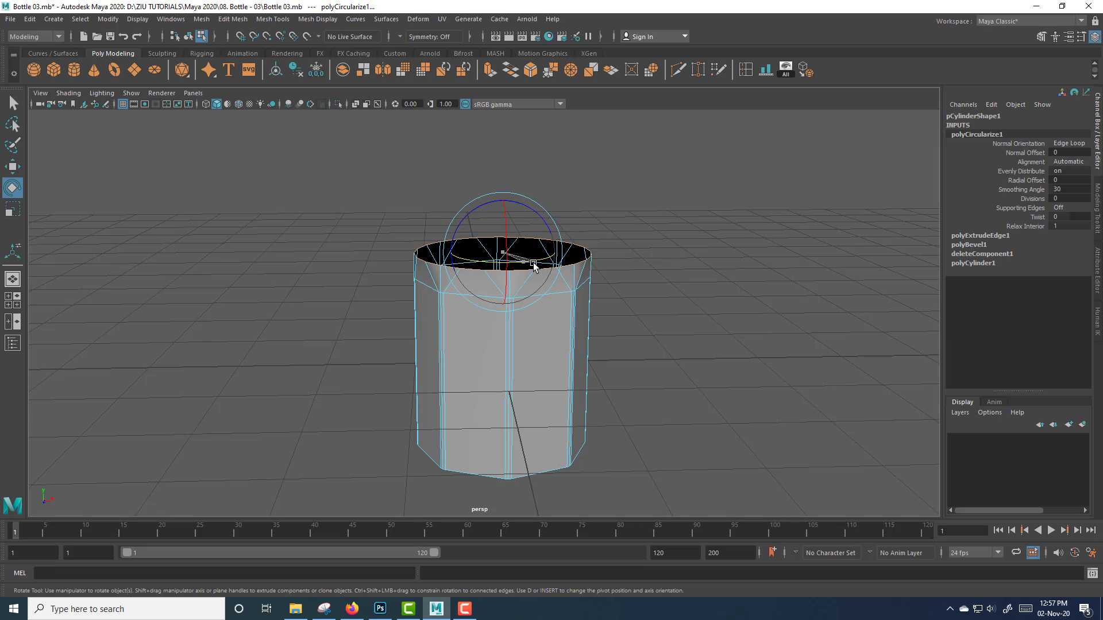
pyautogui.moveTo(601, 348)
pyautogui.keyDown('alt'); pyautogui.mouseDown()
pyautogui.moveTo(682, 340)
pyautogui.moveTo(636, 362)
pyautogui.moveTo(608, 345)
pyautogui.mouseUp(); pyautogui.keyUp('alt')
# Extrude the open bottom edge loop of the cylinder and move it downward a short distance
pyautogui.keyDown('alt'); pyautogui.moveTo(608, 345); pyautogui.dragTo(554, 281, button='middle'); pyautogui.keyUp('alt')
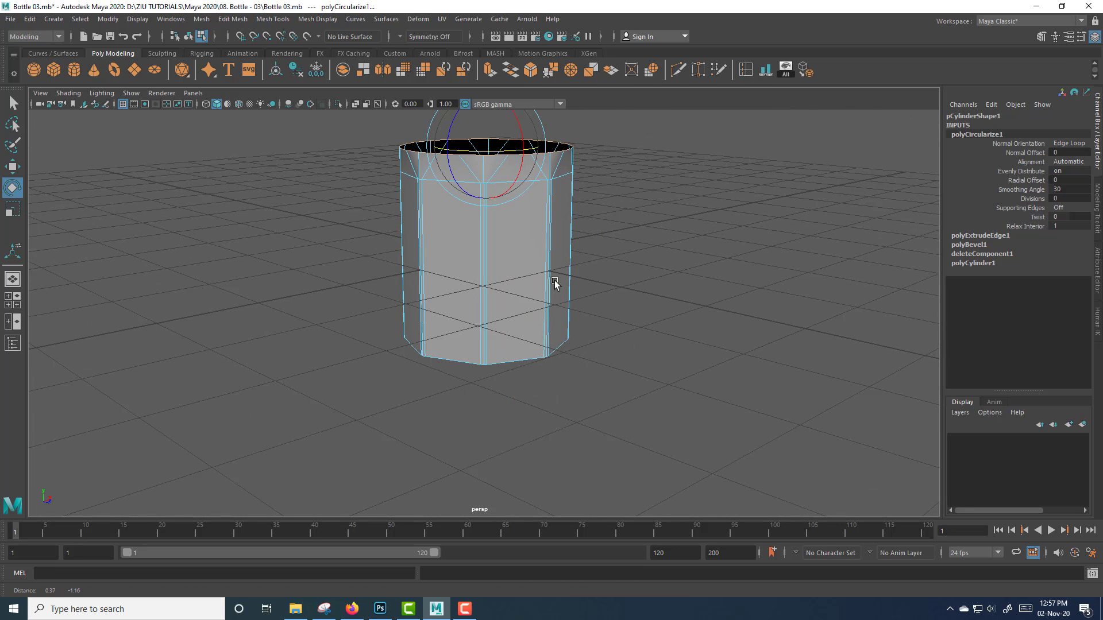
pyautogui.keyDown('alt'); pyautogui.moveTo(554, 281); pyautogui.dragTo(510, 336); pyautogui.keyUp('alt')
pyautogui.doubleClick(508, 332)
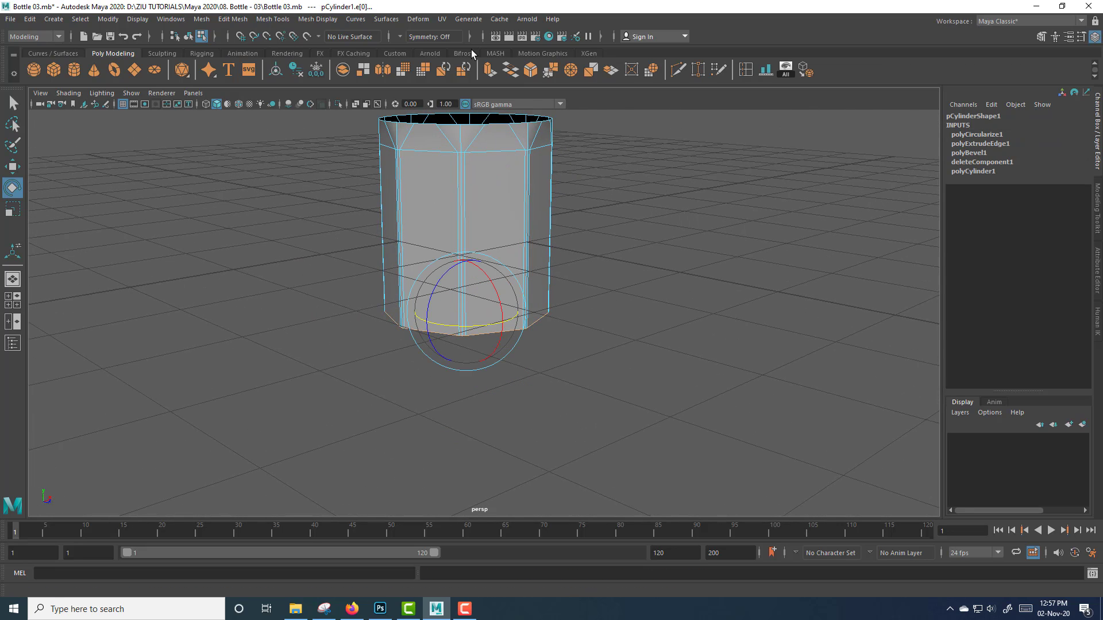
pyautogui.hotkey('ctrl', 'e')
pyautogui.press('w')
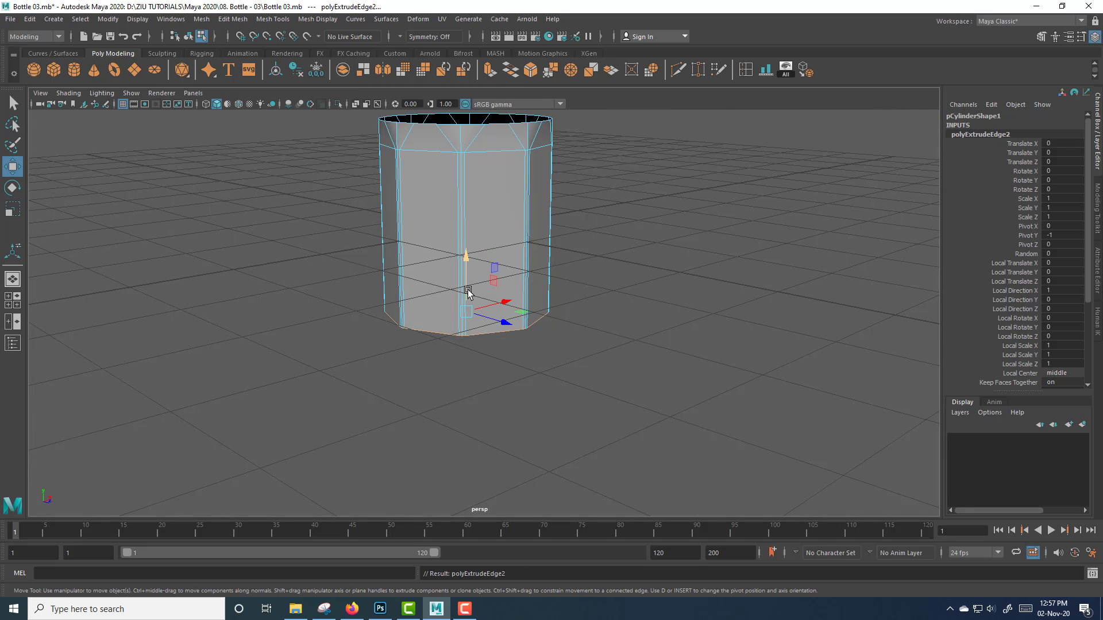
pyautogui.moveTo(468, 288); pyautogui.dragTo(531, 342)
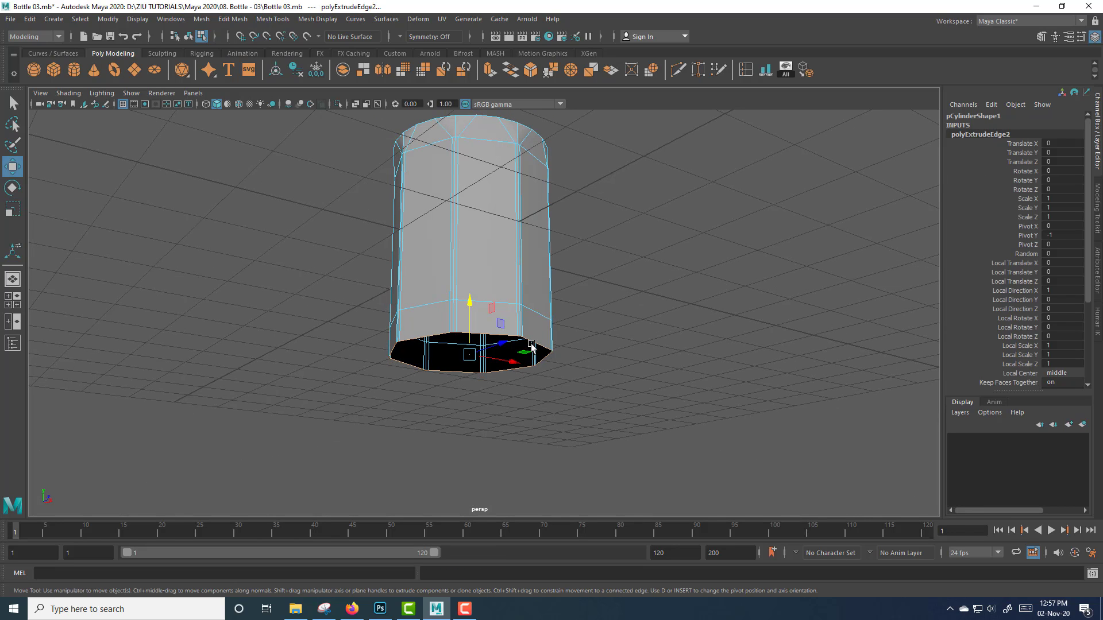
# Circularize the extruded bottom edge loop and rotate it around the vertical axis to align with the side edges
pyautogui.keyDown('shift'); pyautogui.rightClick(532, 340); pyautogui.keyUp('shift')
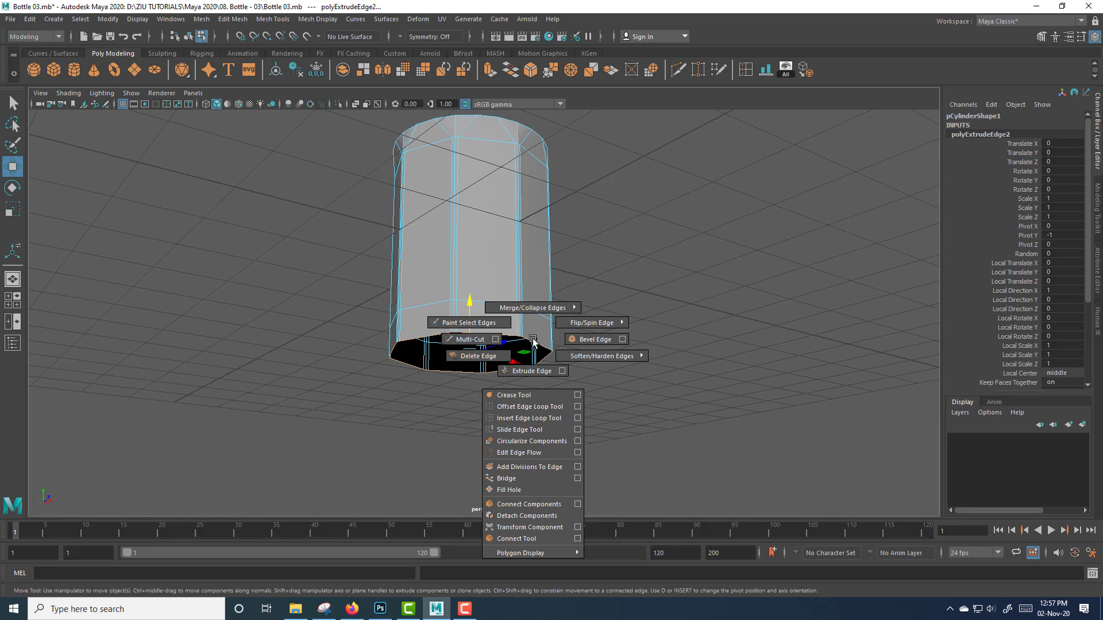
pyautogui.click(520, 441)
pyautogui.keyDown('alt'); pyautogui.moveTo(573, 421); pyautogui.dragTo(590, 431); pyautogui.keyUp('alt')
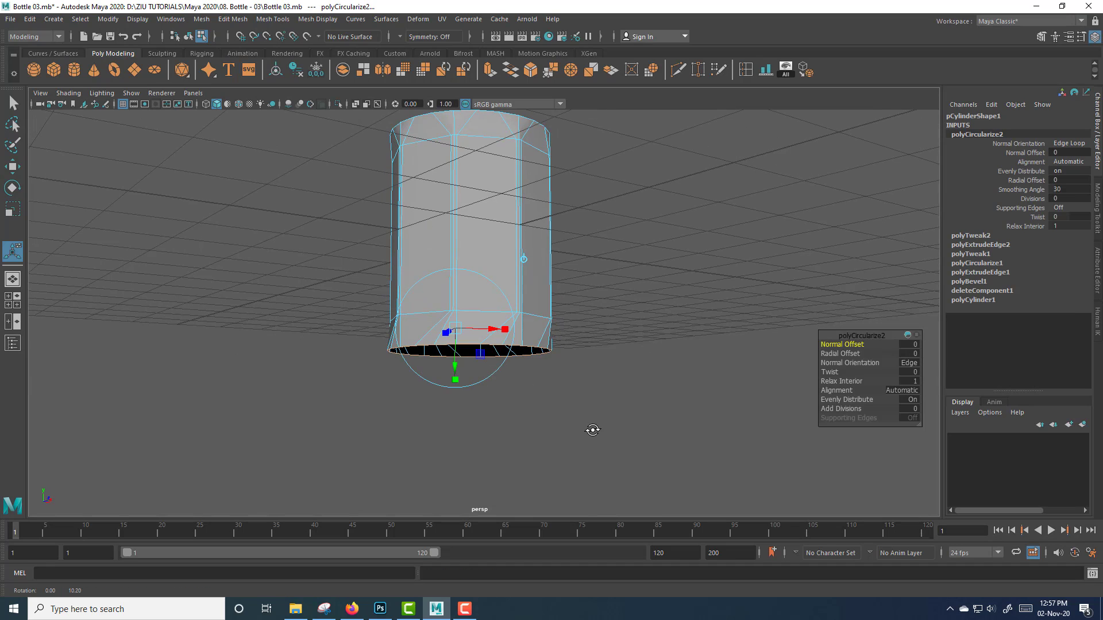
pyautogui.press('e')
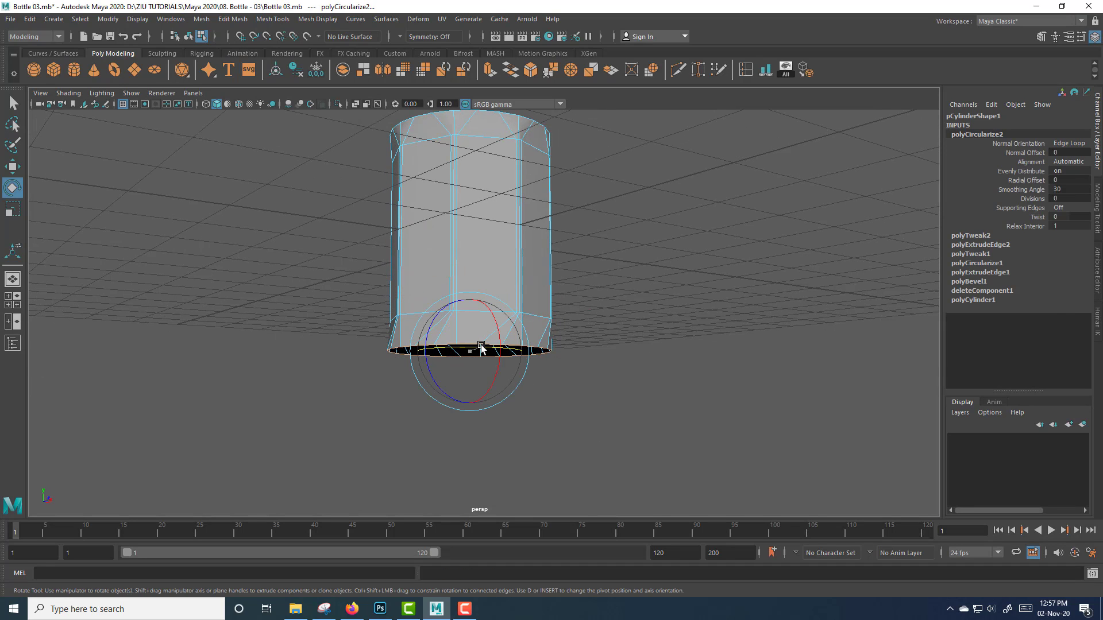
pyautogui.moveTo(493, 347); pyautogui.dragTo(643, 414)
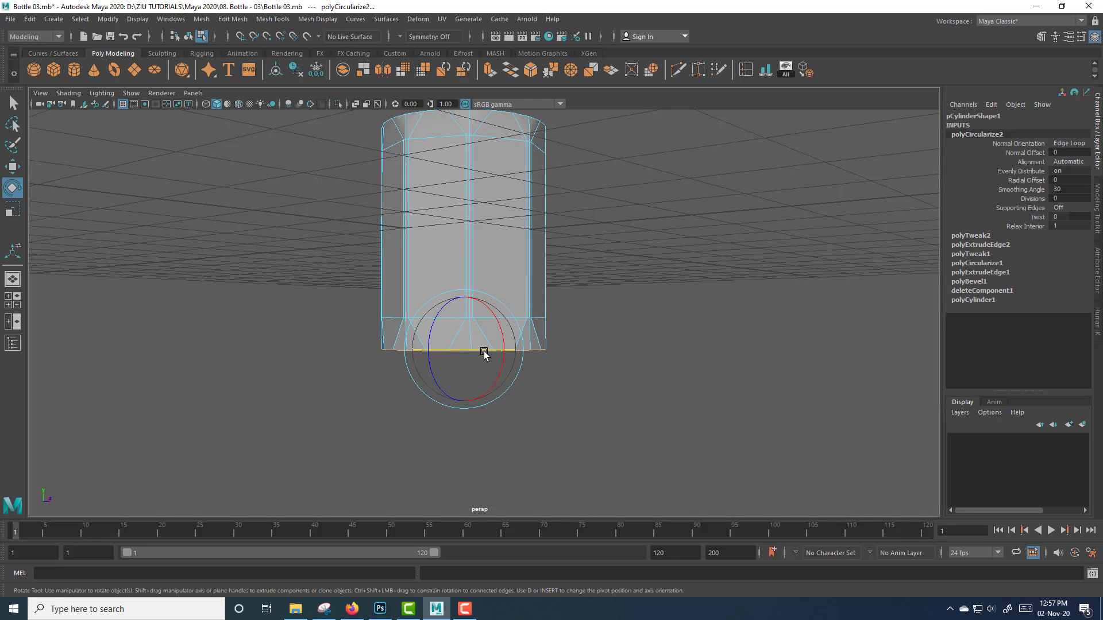
# Bevel the two horizontal edge loops where the octagonal section meets the round ends, with fraction 0.1 and 2 segments
pyautogui.keyDown('alt'); pyautogui.moveTo(539, 220); pyautogui.dragTo(502, 309); pyautogui.keyUp('alt')
pyautogui.moveTo(491, 290); pyautogui.dragTo(489, 268, button='right')
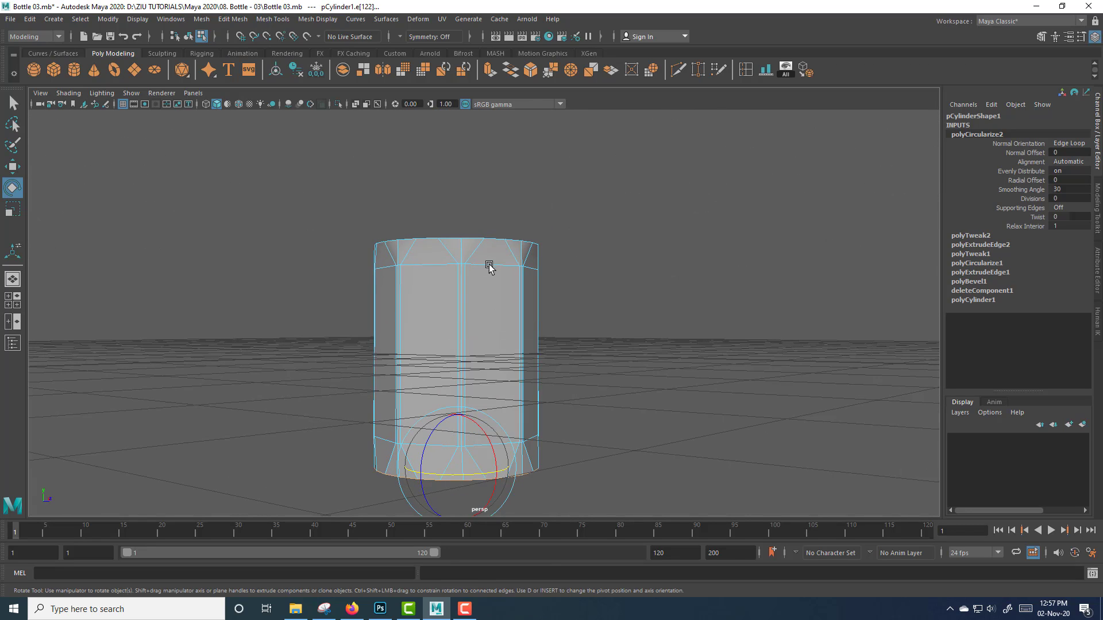
pyautogui.doubleClick(488, 267)
pyautogui.keyDown('shift'); pyautogui.doubleClick(493, 444); pyautogui.keyUp('shift')
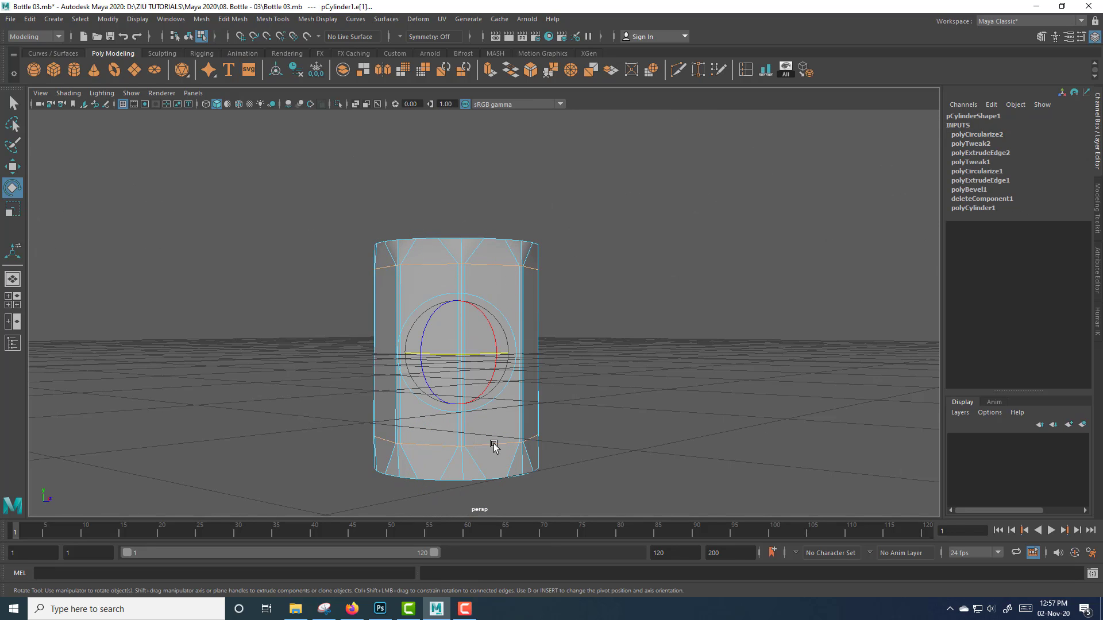
pyautogui.keyDown('shift'); pyautogui.moveTo(494, 447); pyautogui.dragTo(601, 401, button='right'); pyautogui.keyUp('shift')
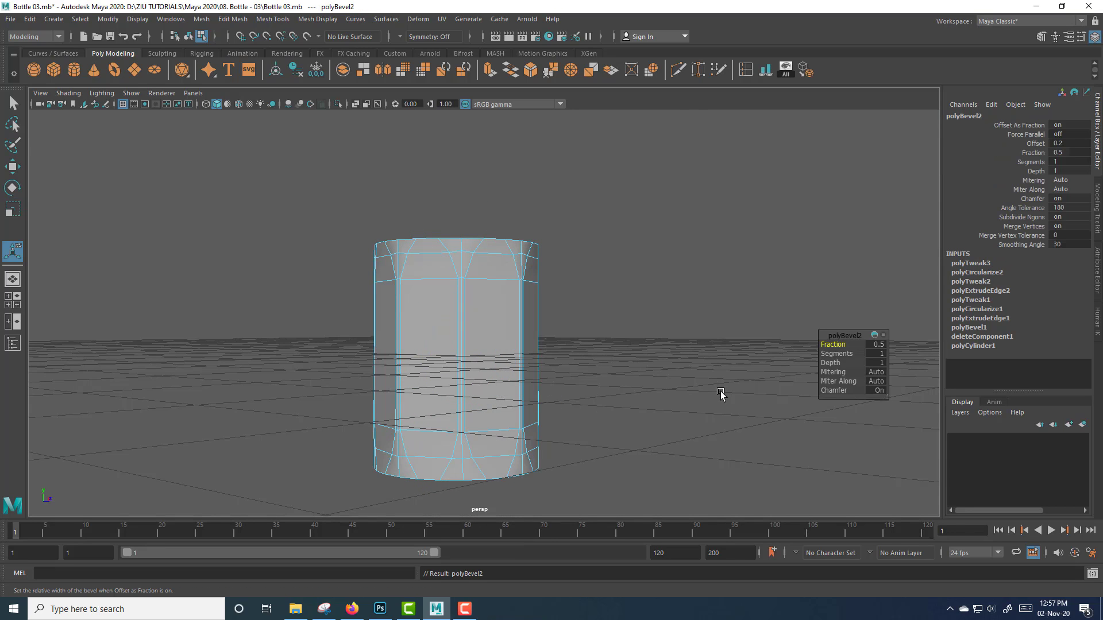
pyautogui.moveTo(842, 356); pyautogui.dragTo(842, 347)
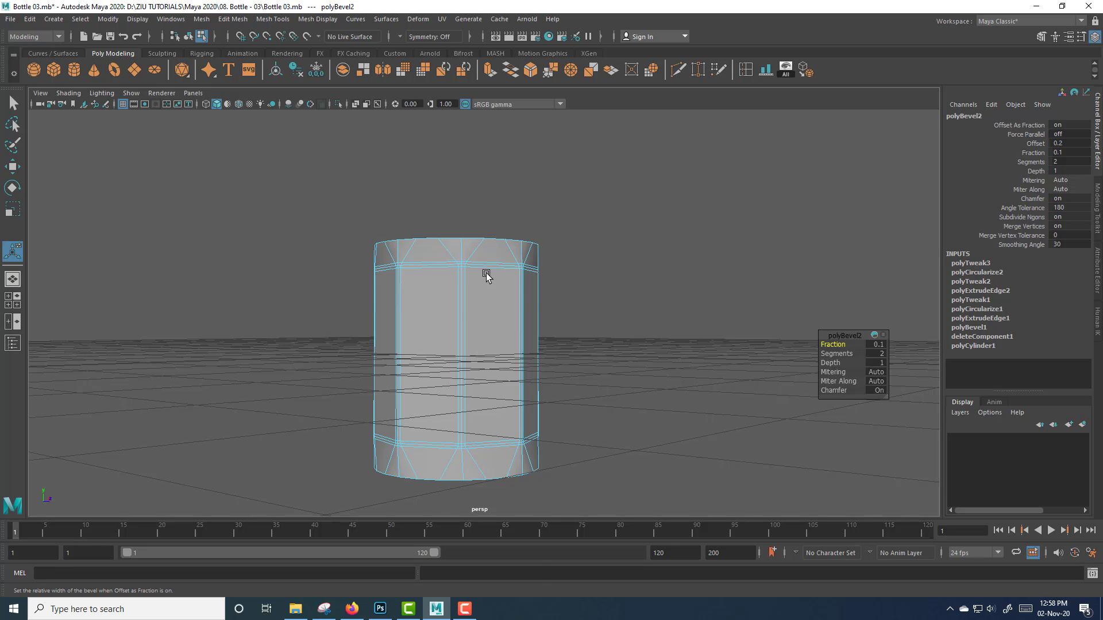
# Return the mesh to Object Mode, deselect it and check the faceted body's shape from above
pyautogui.moveTo(487, 276); pyautogui.dragTo(548, 255, button='right')
pyautogui.click(646, 302)
pyautogui.keyDown('alt'); pyautogui.moveTo(636, 318); pyautogui.dragTo(629, 379); pyautogui.keyUp('alt')
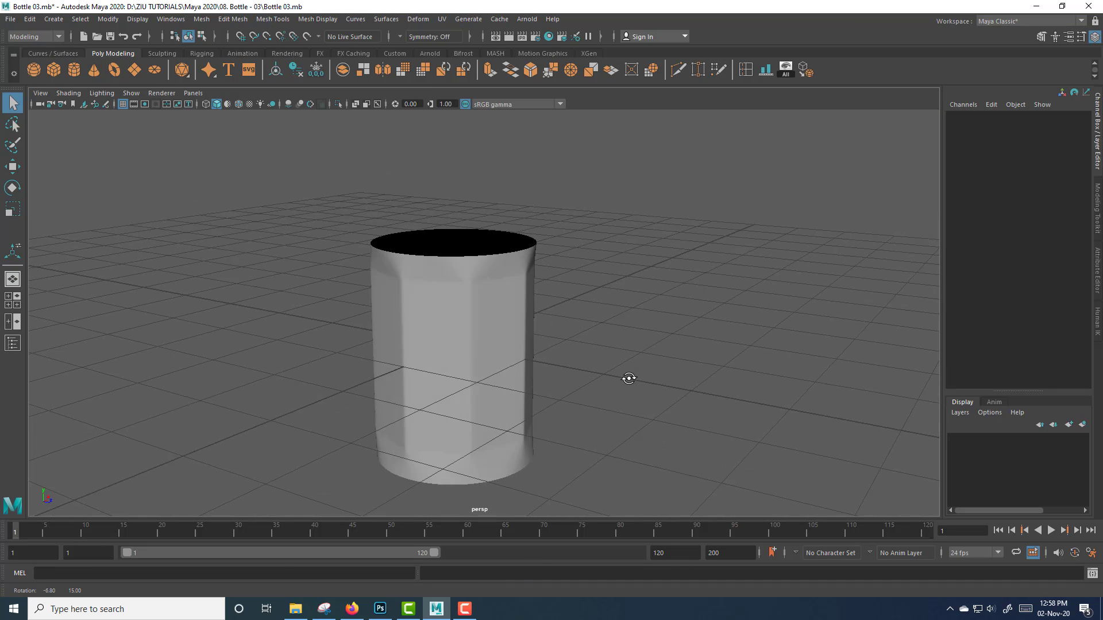
# Insert two horizontal edge loops around the faceted body with the Insert Edge Loop tool and scale them apart vertically
pyautogui.click(494, 364)
pyautogui.press('1')
pyautogui.doubleClick(745, 71)
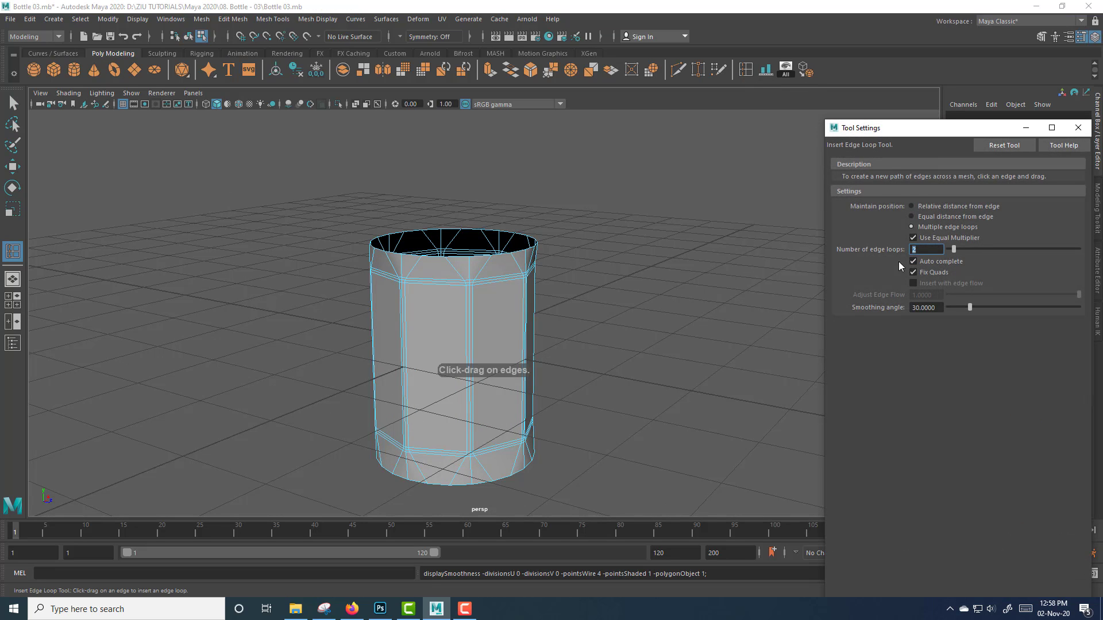
pyautogui.click(472, 365)
pyautogui.keyDown('alt'); pyautogui.moveTo(473, 362); pyautogui.dragTo(504, 360); pyautogui.keyUp('alt')
pyautogui.press('r')
pyautogui.moveTo(455, 303); pyautogui.dragTo(456, 258)
pyautogui.click(1077, 128)
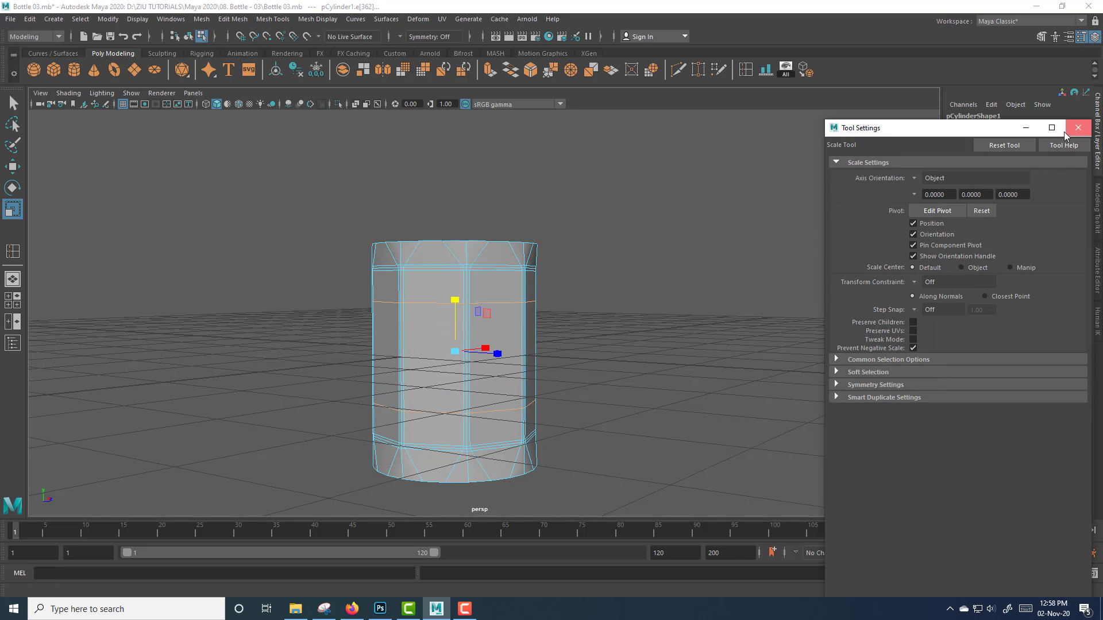
# Return the mesh to Object Mode, hide the perspective grid and check the deselected body from different angles
pyautogui.moveTo(502, 258); pyautogui.dragTo(553, 247, button='right')
pyautogui.keyDown('alt'); pyautogui.moveTo(586, 320); pyautogui.dragTo(602, 336); pyautogui.keyUp('alt')
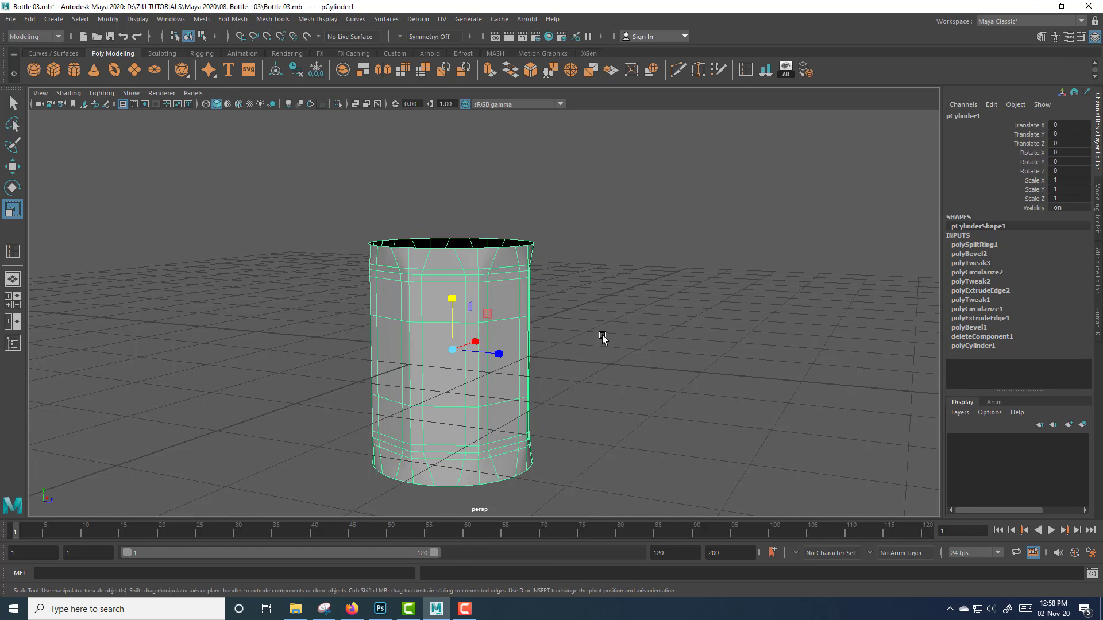
pyautogui.click(122, 104)
pyautogui.keyDown('alt'); pyautogui.moveTo(670, 384); pyautogui.dragTo(643, 316); pyautogui.keyUp('alt')
pyautogui.click(610, 369)
pyautogui.keyDown('alt'); pyautogui.moveTo(610, 369); pyautogui.dragTo(482, 364); pyautogui.keyUp('alt')
# In the front view, extrude the body's open top edge loop straight up to a height of about 2.0 cm
pyautogui.click(483, 364)
pyautogui.press('space')
pyautogui.press('space')
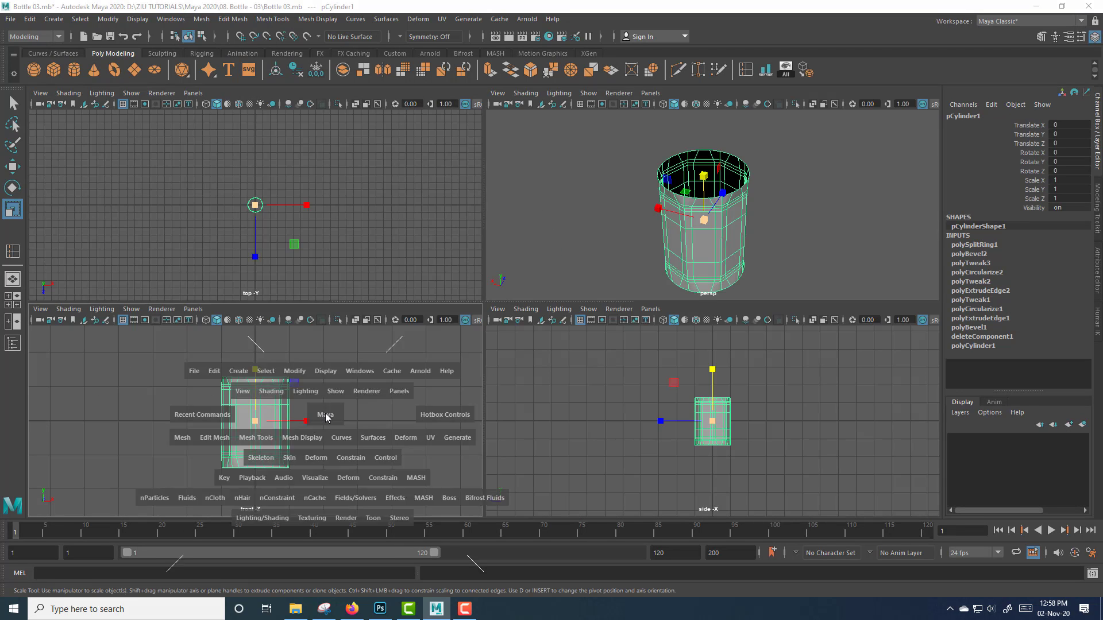
pyautogui.keyDown('alt'); pyautogui.moveTo(650, 318); pyautogui.dragTo(644, 390, button='middle'); pyautogui.keyUp('alt')
pyautogui.scroll(2, 645, 390)
pyautogui.press('1')
pyautogui.moveTo(507, 301); pyautogui.dragTo(508, 269, button='right')
pyautogui.doubleClick(507, 296)
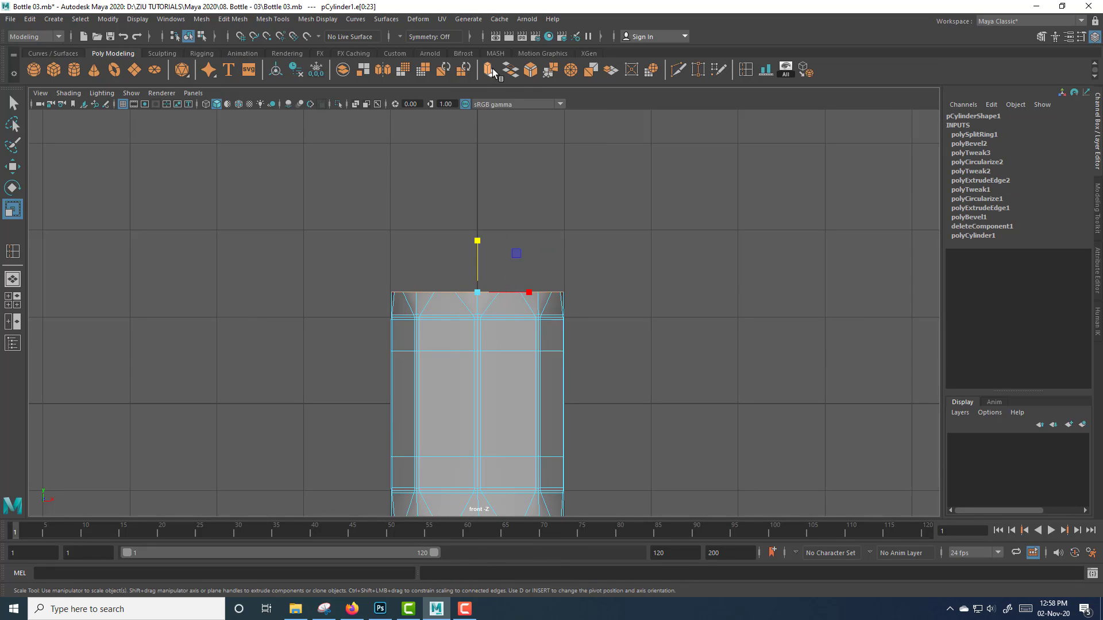
pyautogui.hotkey('ctrl', 'e')
pyautogui.press('w')
pyautogui.moveTo(477, 265); pyautogui.dragTo(477, 203)
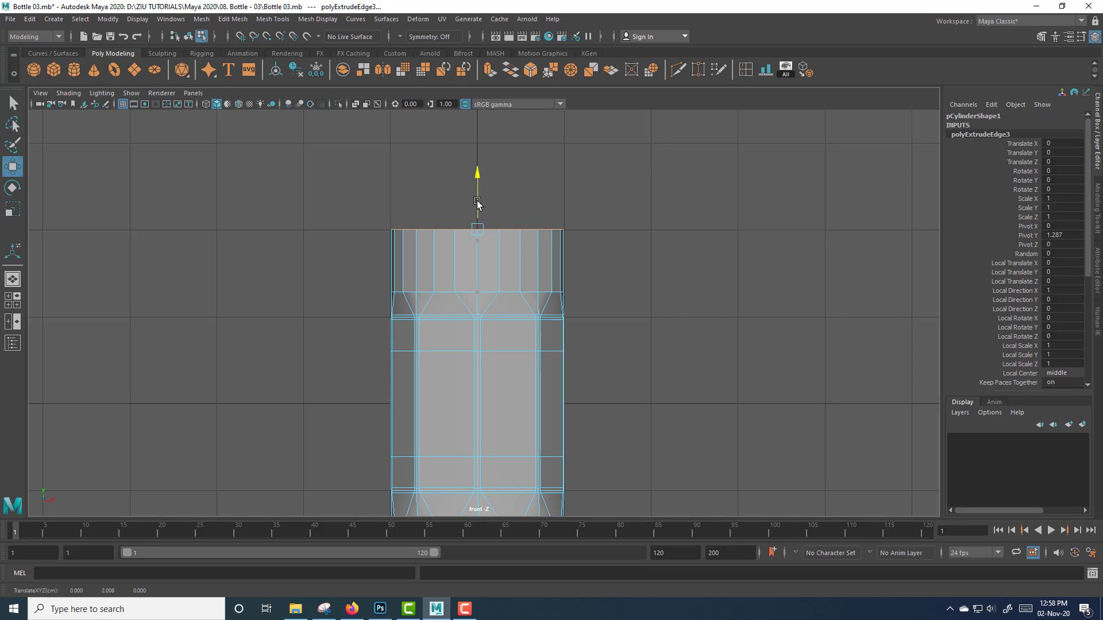
# Extrude the top edge loop up another 0.77 or so and scale it inward to about 0.33 to form a tapered shoulder
pyautogui.keyDown('alt'); pyautogui.moveTo(569, 206); pyautogui.dragTo(562, 281, button='middle'); pyautogui.keyUp('alt')
pyautogui.scroll(3, 562, 280)
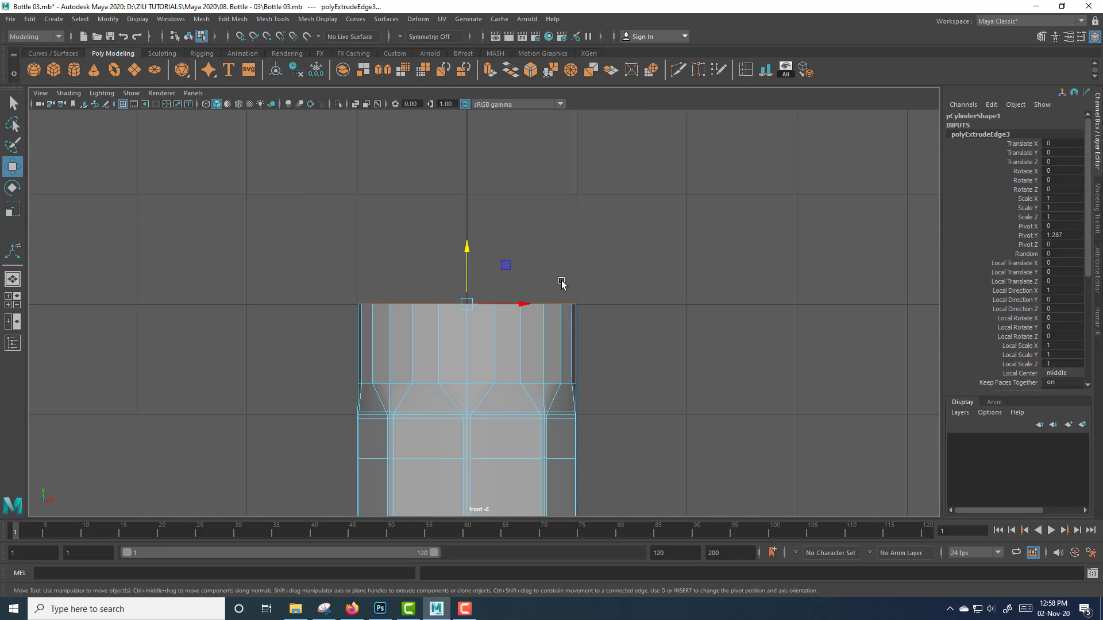
pyautogui.click(489, 70)
pyautogui.moveTo(507, 268); pyautogui.dragTo(510, 190)
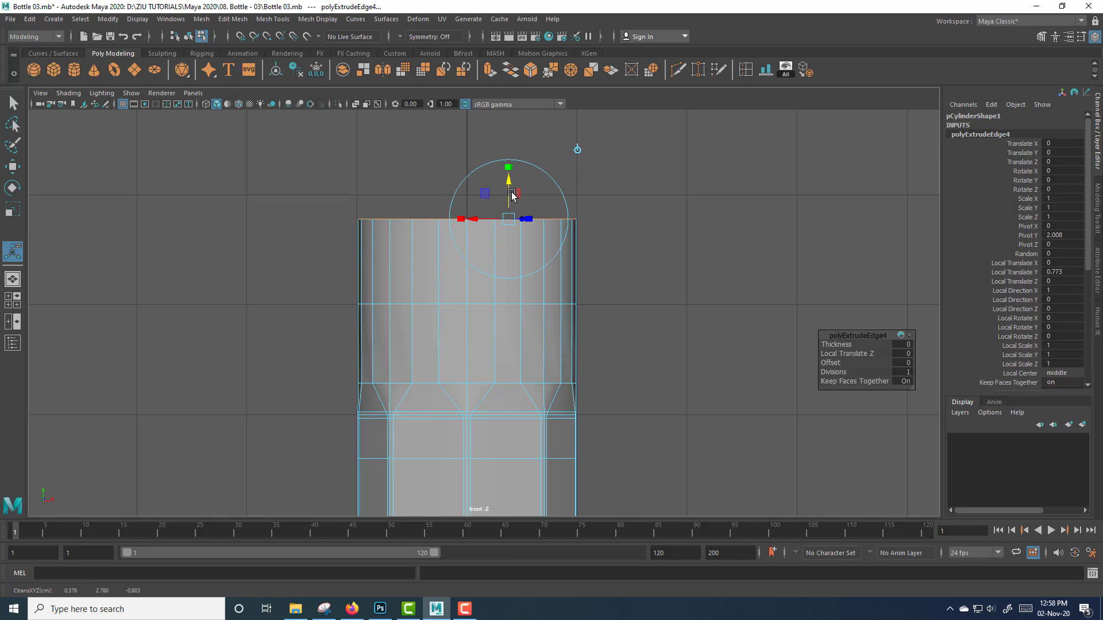
pyautogui.press('r')
pyautogui.moveTo(467, 219); pyautogui.dragTo(365, 254)
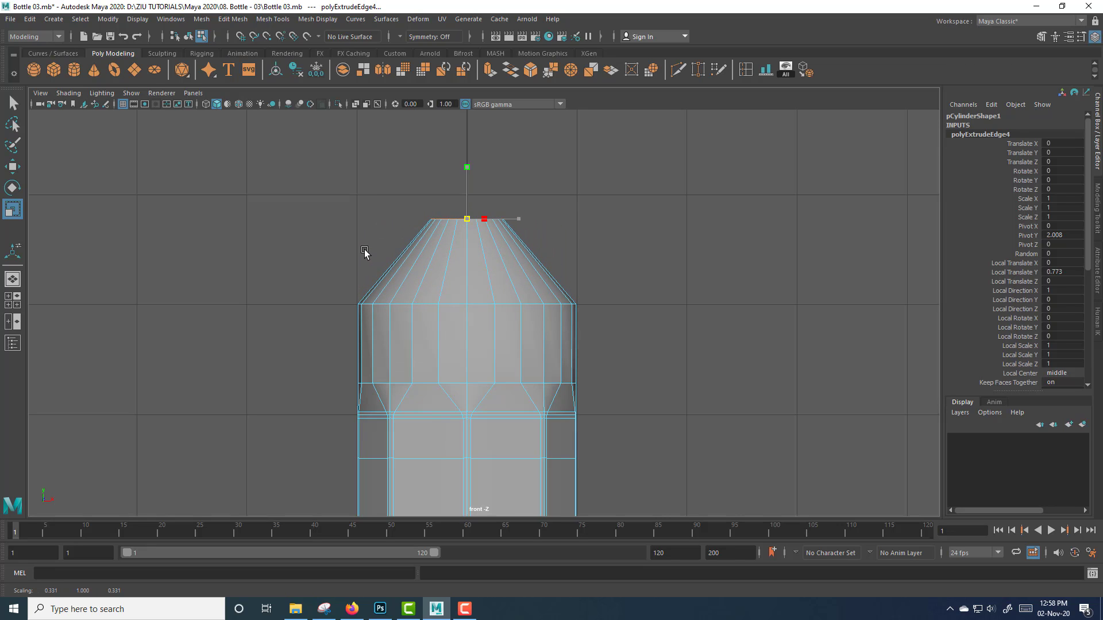
# Extrude the narrowed top rim straight up to about 3.13 cm as a short neck and preview the bottle smoothed
pyautogui.click(489, 69)
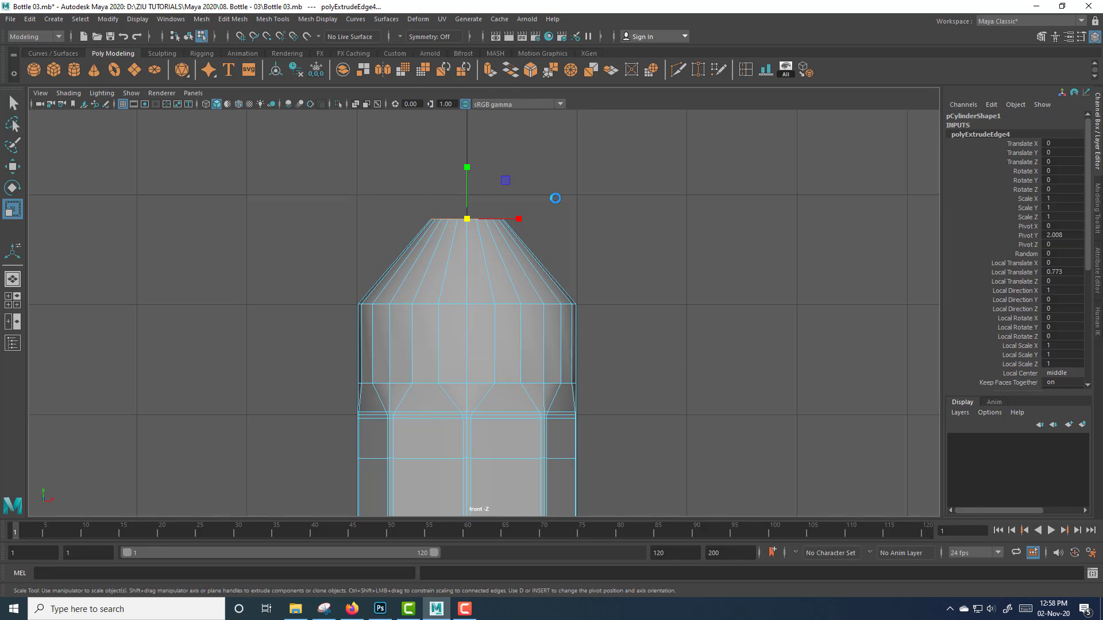
pyautogui.keyDown('alt'); pyautogui.moveTo(526, 206); pyautogui.dragTo(515, 289, button='middle'); pyautogui.keyUp('alt')
pyautogui.press('w')
pyautogui.moveTo(452, 269); pyautogui.dragTo(463, 230)
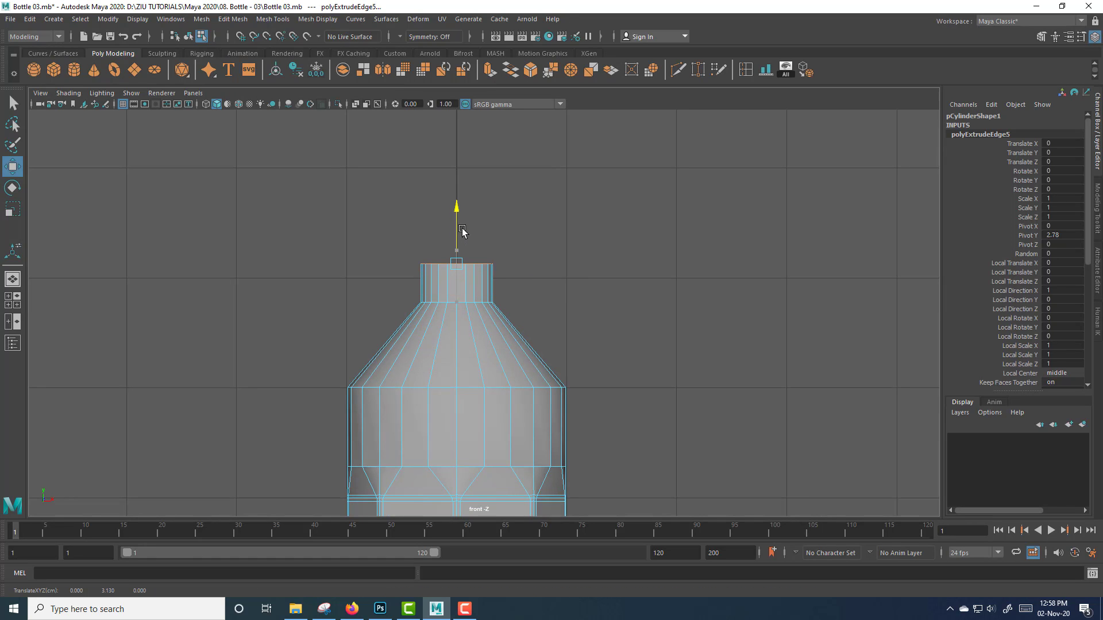
pyautogui.keyDown('alt'); pyautogui.moveTo(525, 361); pyautogui.dragTo(536, 217, button='middle'); pyautogui.keyUp('alt')
pyautogui.press('3')
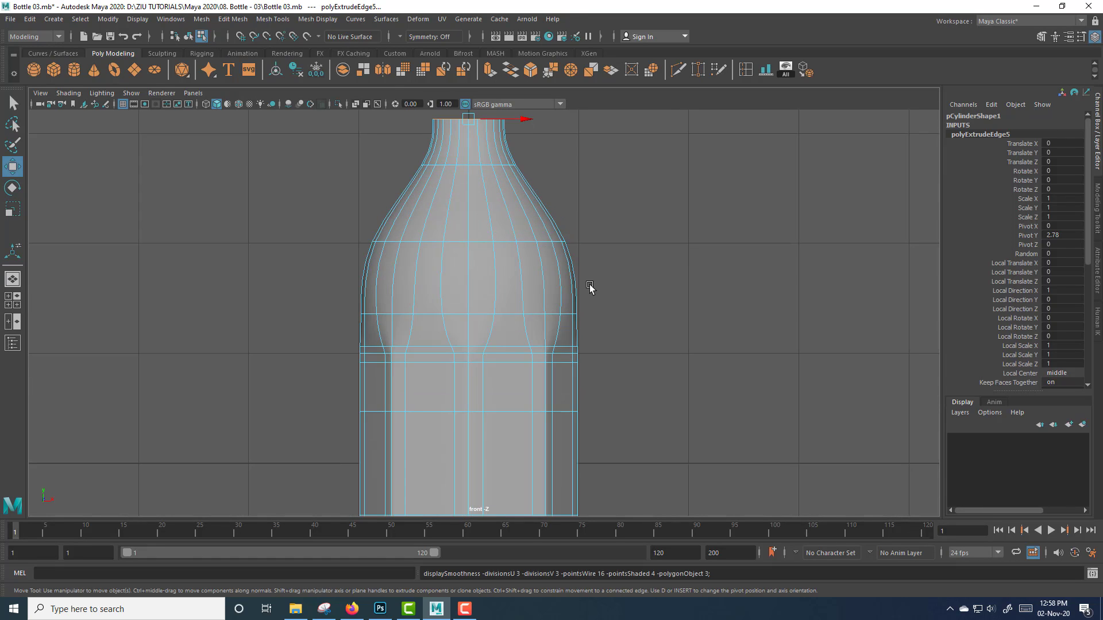
pyautogui.scroll(-4, 589, 304)
pyautogui.click(574, 311)
# Turn off the smooth preview and bevel the edge loop at the base of the shoulder with fraction 0.4 and 2 segments
pyautogui.press('1')
pyautogui.scroll(3, 574, 311)
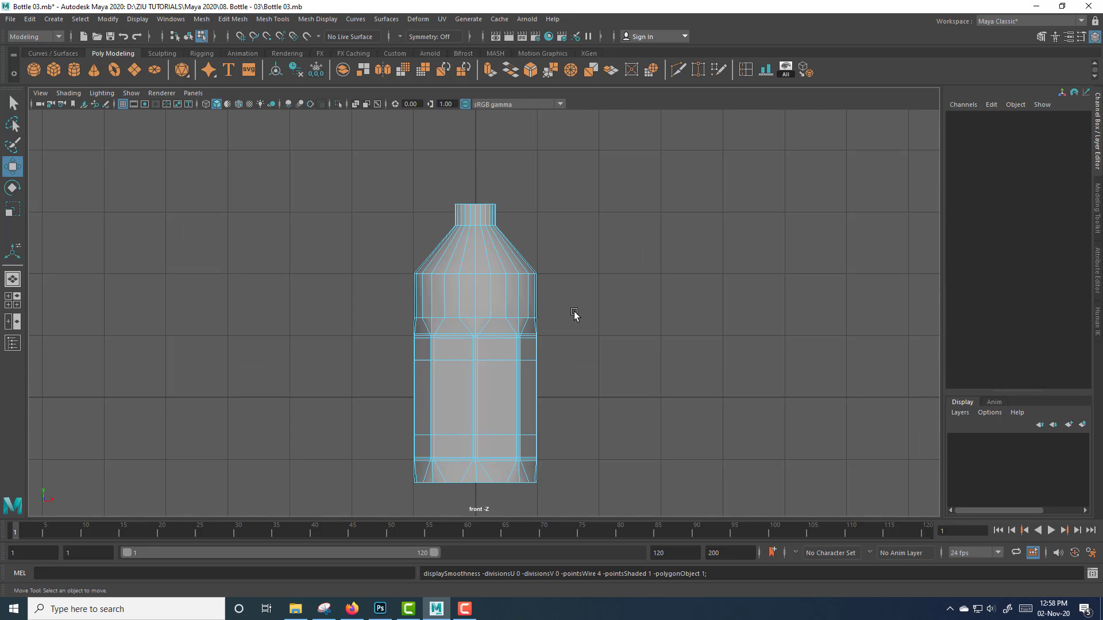
pyautogui.scroll(3, 541, 300)
pyautogui.doubleClick(506, 259)
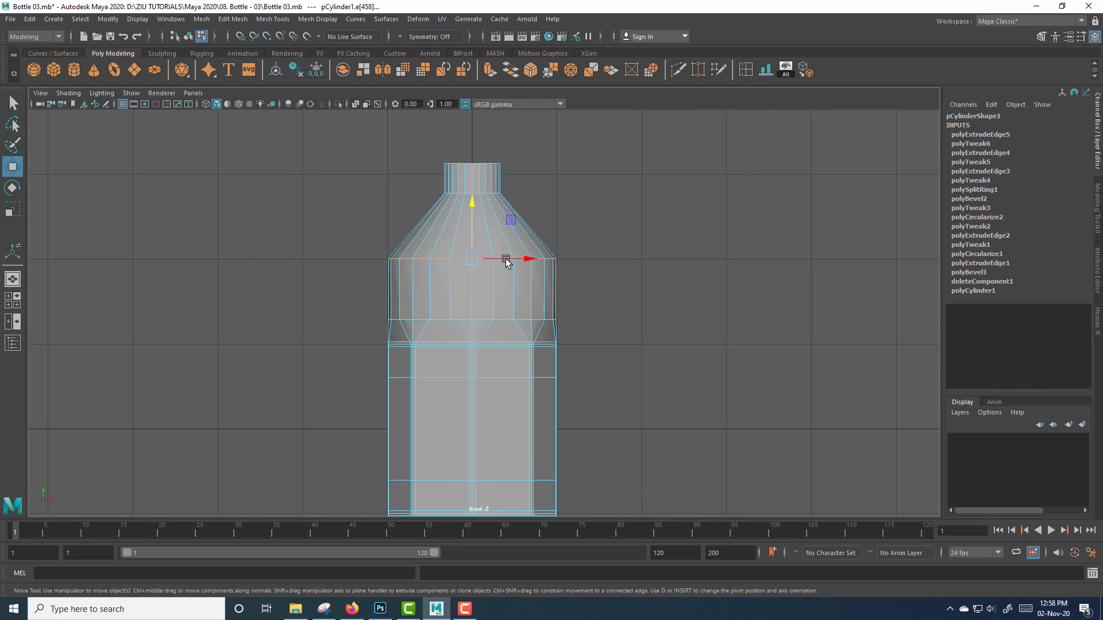
pyautogui.keyDown('shift'); pyautogui.moveTo(500, 253); pyautogui.dragTo(548, 259, button='right'); pyautogui.keyUp('shift')
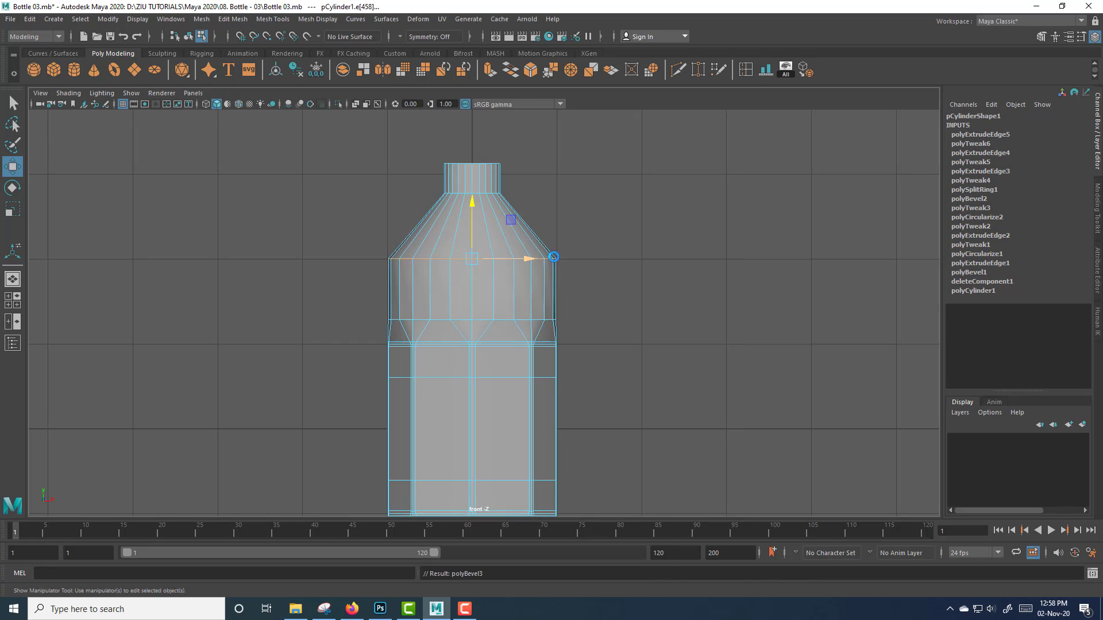
pyautogui.moveTo(836, 355); pyautogui.dragTo(842, 344)
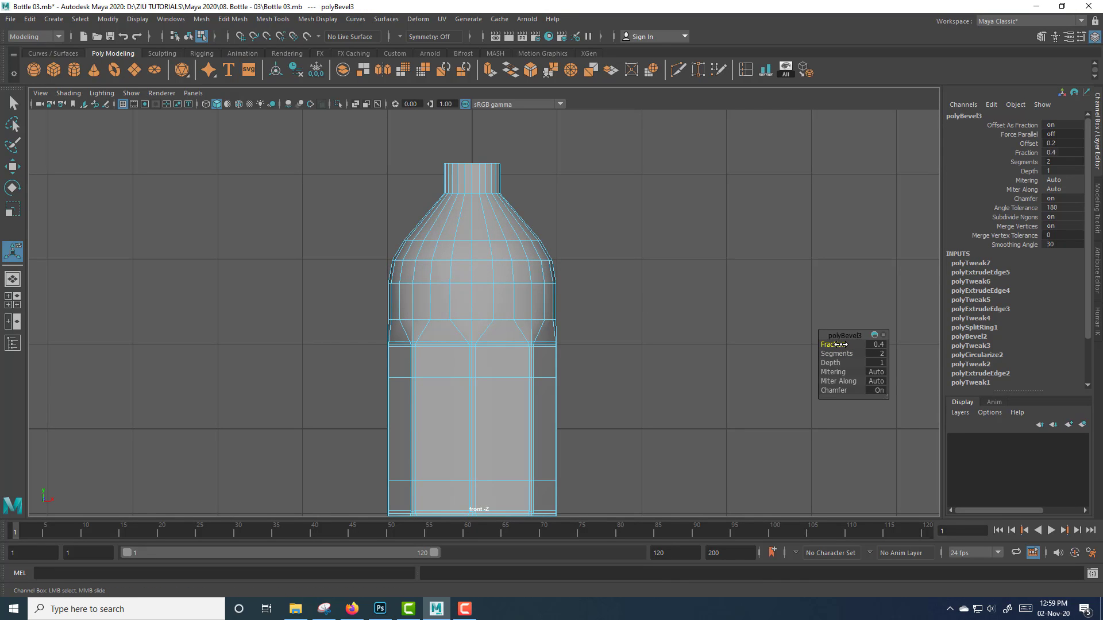
# Bevel the edge loop where the shoulder meets the neck with fraction 0.1 and 2 segments
pyautogui.scroll(3, 640, 305)
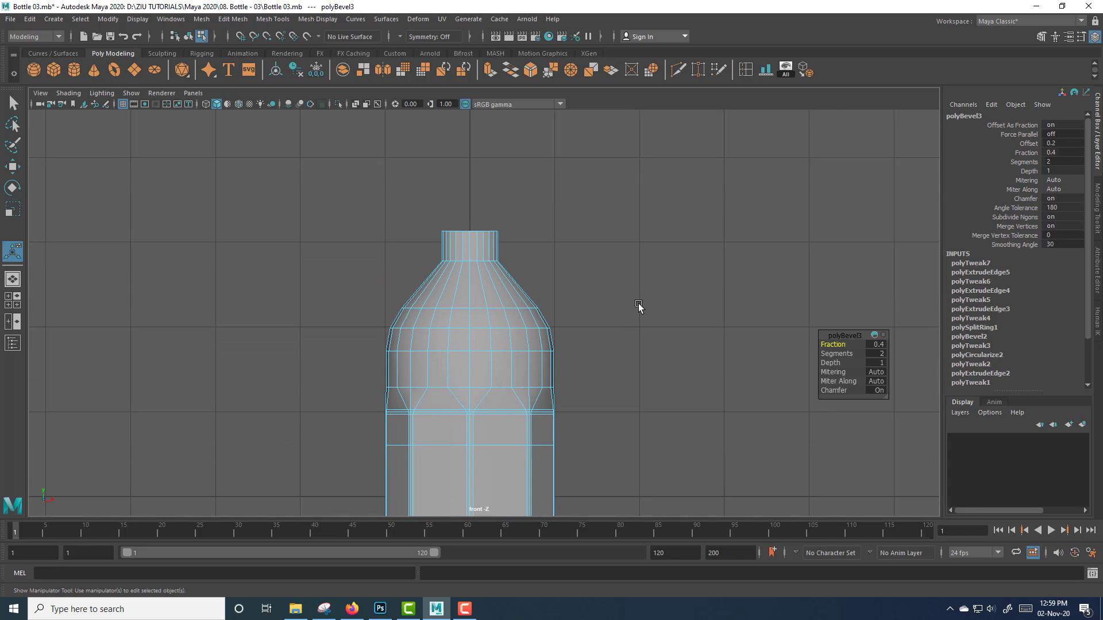
pyautogui.doubleClick(475, 242)
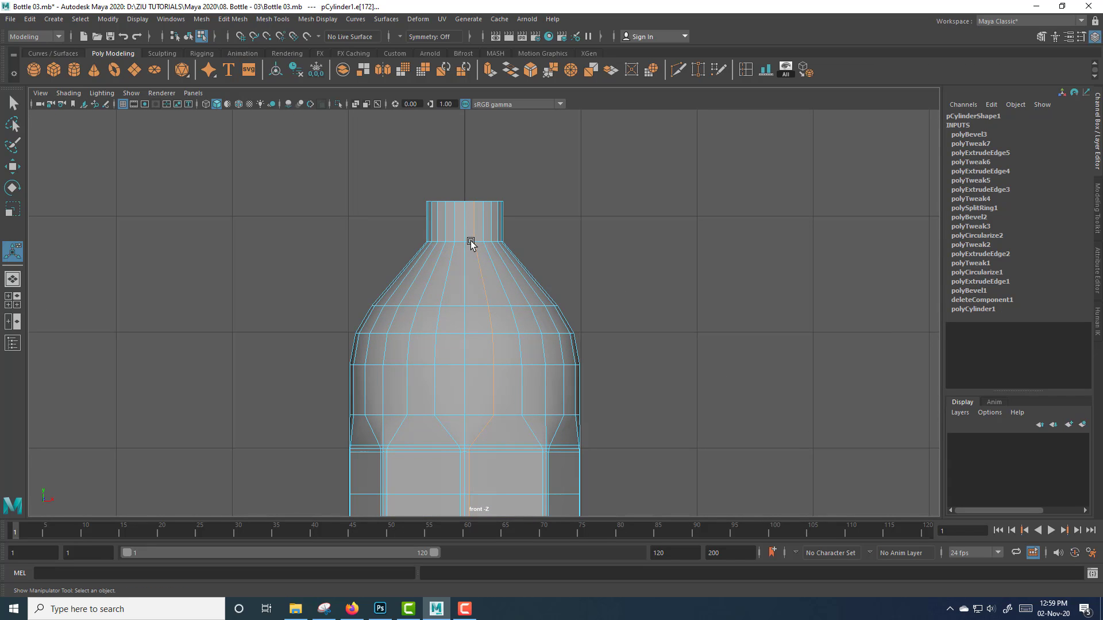
pyautogui.keyDown('shift'); pyautogui.moveTo(470, 242); pyautogui.dragTo(529, 246, button='right'); pyautogui.keyUp('shift')
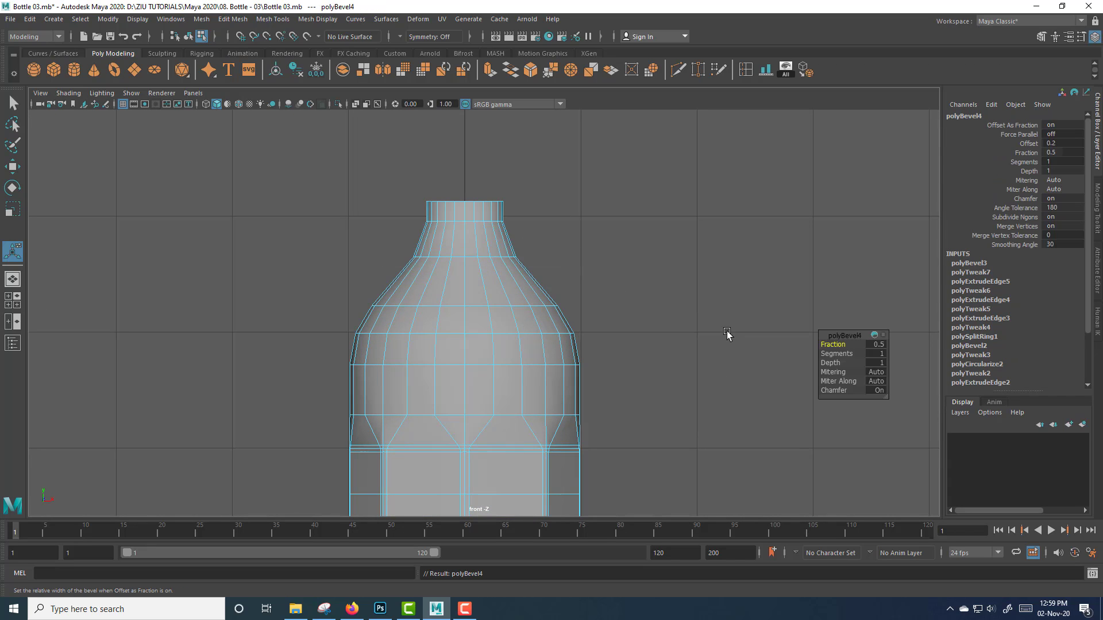
pyautogui.moveTo(842, 353)
pyautogui.mouseDown()
pyautogui.moveTo(852, 353)
pyautogui.moveTo(843, 347)
pyautogui.mouseUp()
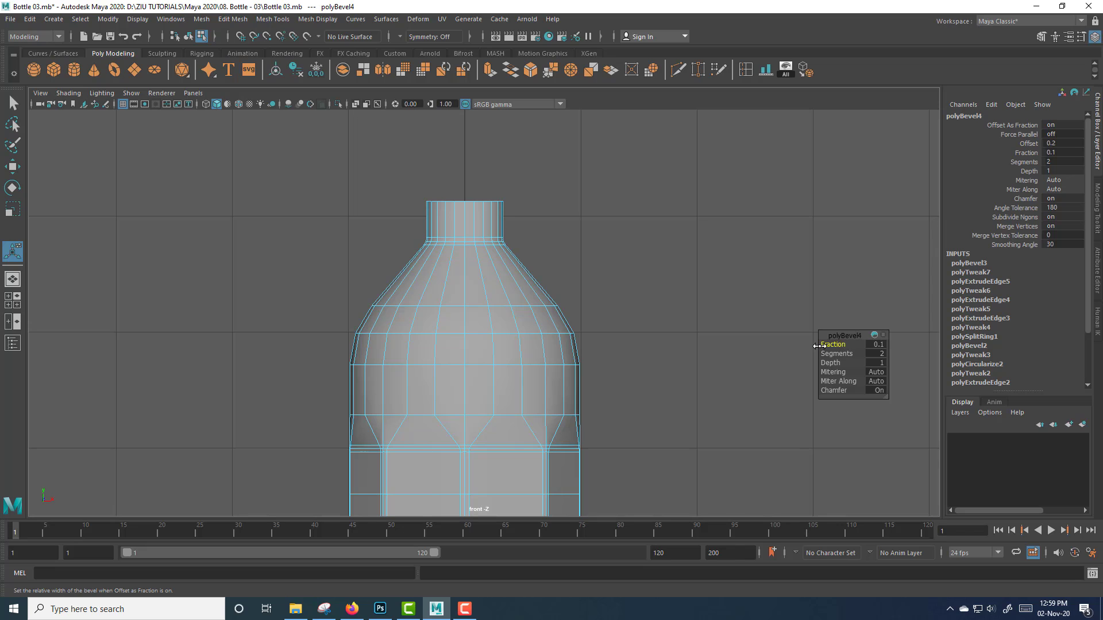
# Return to Object Mode and check the deselected bottle's overall shape in smooth preview
pyautogui.moveTo(494, 236); pyautogui.dragTo(529, 225, button='right')
pyautogui.press('3')
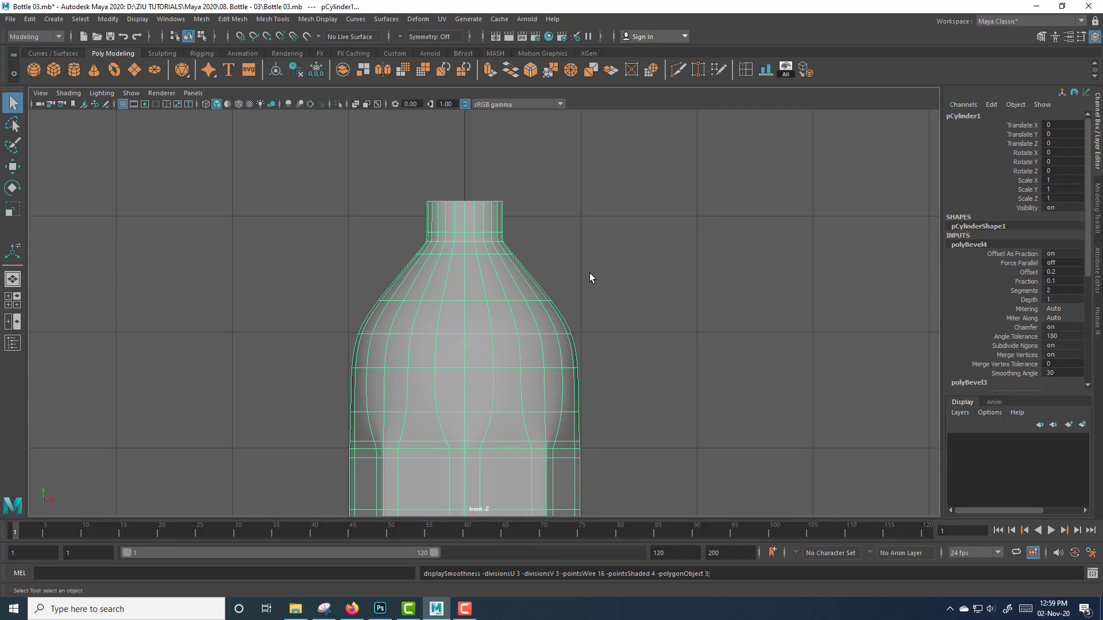
pyautogui.click(599, 278)
pyautogui.scroll(-6, 605, 282)
pyautogui.keyDown('alt'); pyautogui.moveTo(605, 336); pyautogui.dragTo(613, 288, button='middle'); pyautogui.keyUp('alt')
pyautogui.scroll(3, 541, 307)
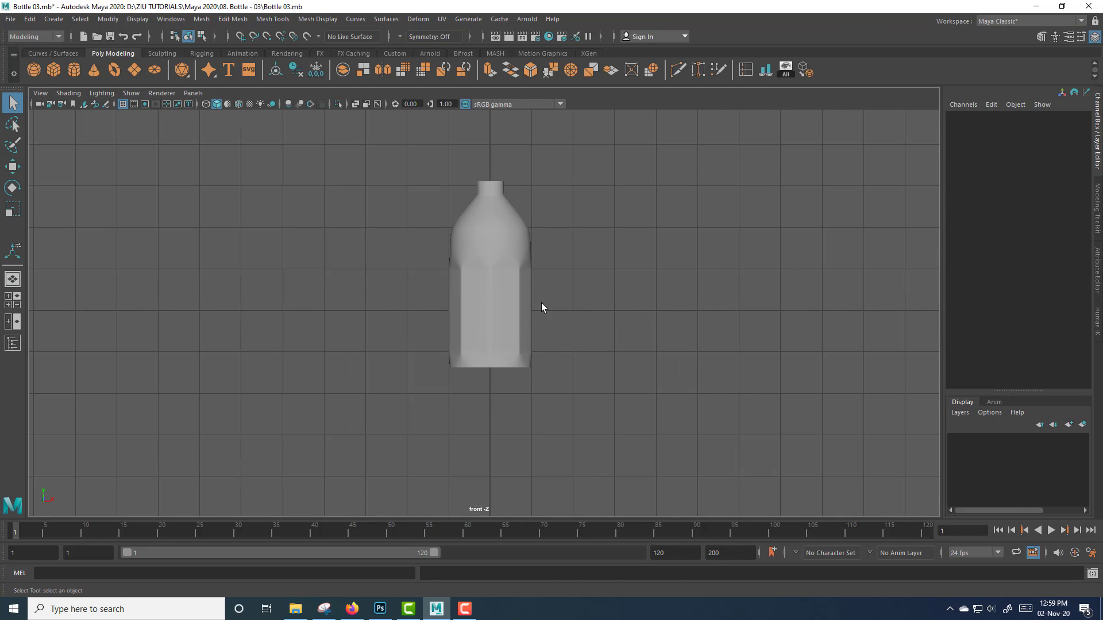
# Turn off the smooth preview and extrude the bottle's open bottom edge loop straight down to about Y -1.8 cm
pyautogui.click(509, 308)
pyautogui.press('1')
pyautogui.scroll(1, 706, 325)
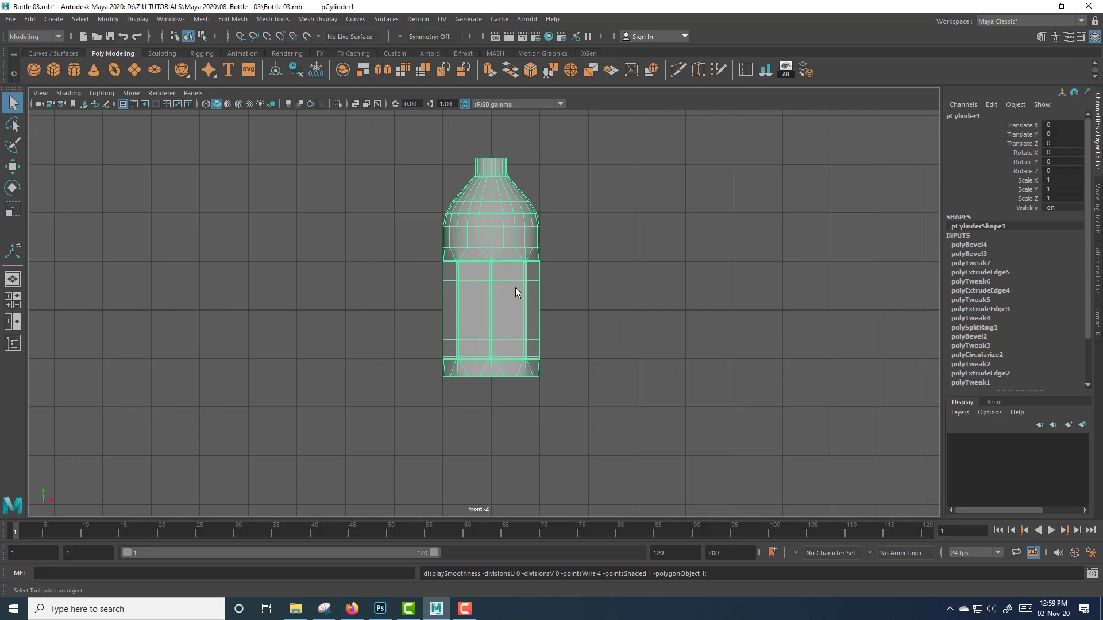
pyautogui.moveTo(516, 288); pyautogui.dragTo(516, 250, button='right')
pyautogui.scroll(1, 512, 387)
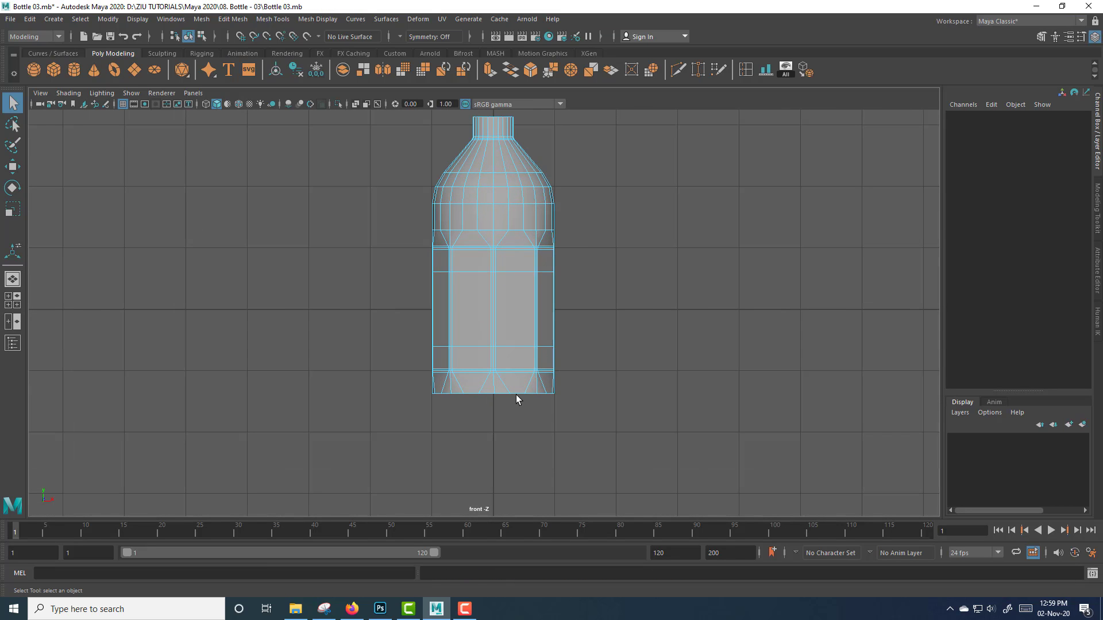
pyautogui.doubleClick(516, 395)
pyautogui.click(489, 70)
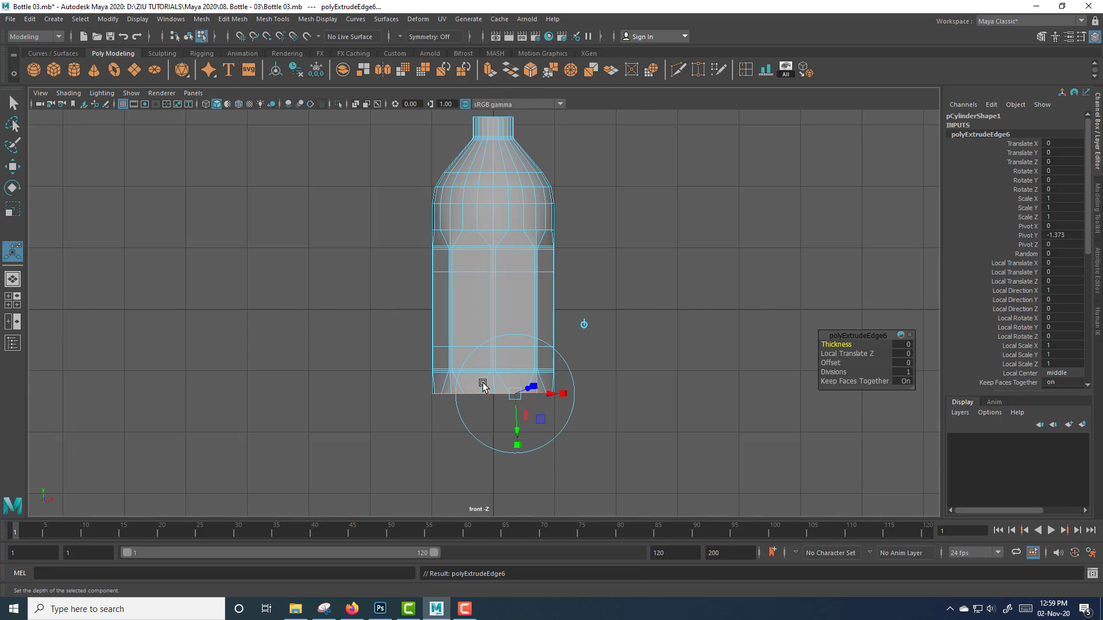
pyautogui.press('w')
pyautogui.moveTo(492, 344); pyautogui.dragTo(493, 374)
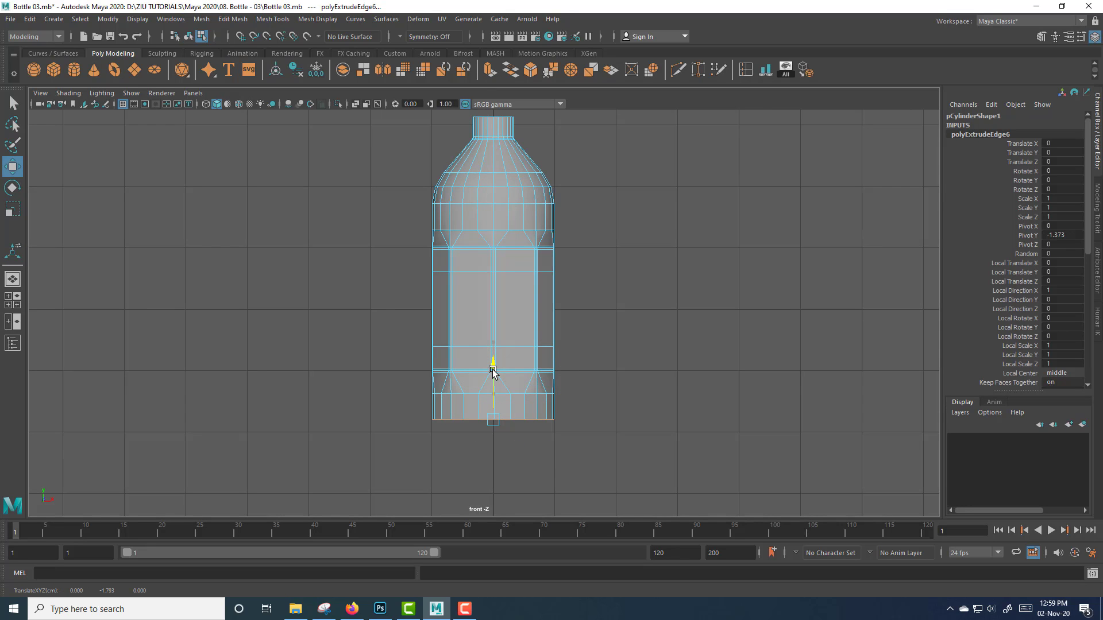
# In the perspective view, fill the bottle's open bottom and extrude the new face with an offset of 0.5
pyautogui.press('space')
pyautogui.press('space')
pyautogui.scroll(-5, 716, 277)
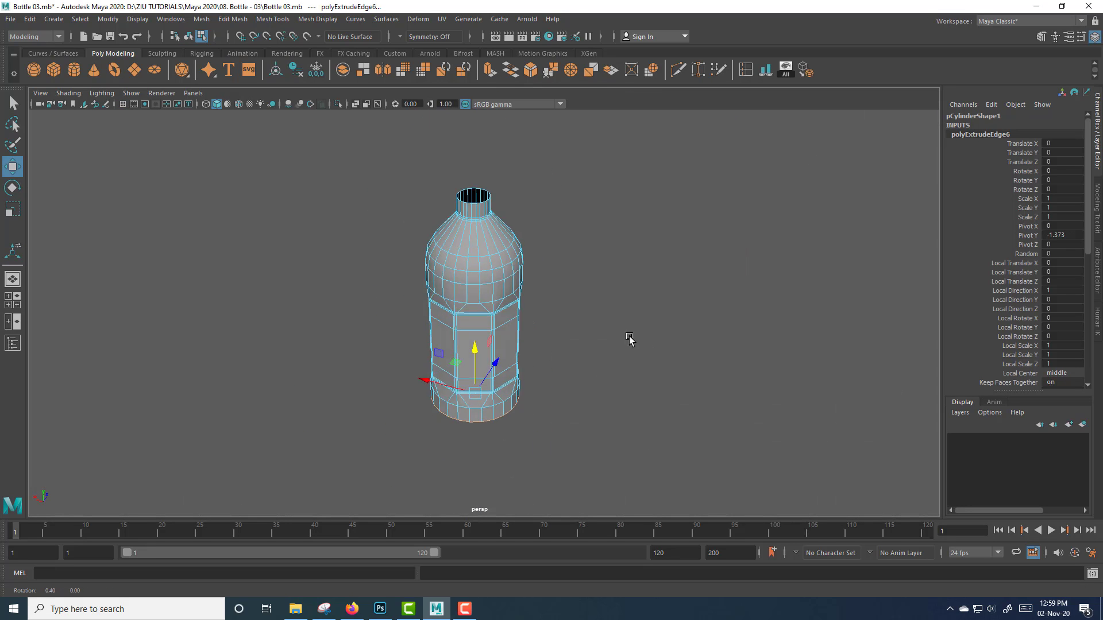
pyautogui.keyDown('alt'); pyautogui.moveTo(630, 340); pyautogui.dragTo(626, 276); pyautogui.keyUp('alt')
pyautogui.keyDown('alt'); pyautogui.moveTo(587, 345); pyautogui.dragTo(602, 317, button='middle'); pyautogui.keyUp('alt')
pyautogui.scroll(6, 604, 317)
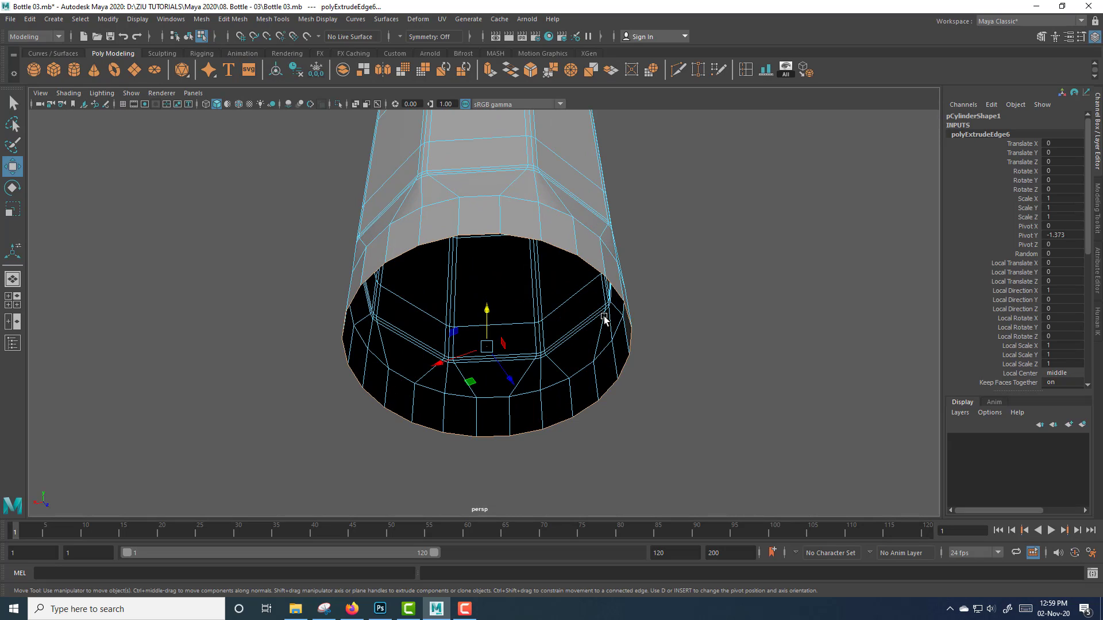
pyautogui.keyDown('shift'); pyautogui.moveTo(552, 245); pyautogui.dragTo(537, 397, button='right'); pyautogui.keyUp('shift')
pyautogui.moveTo(546, 296); pyautogui.dragTo(540, 347, button='right')
pyautogui.click(540, 317)
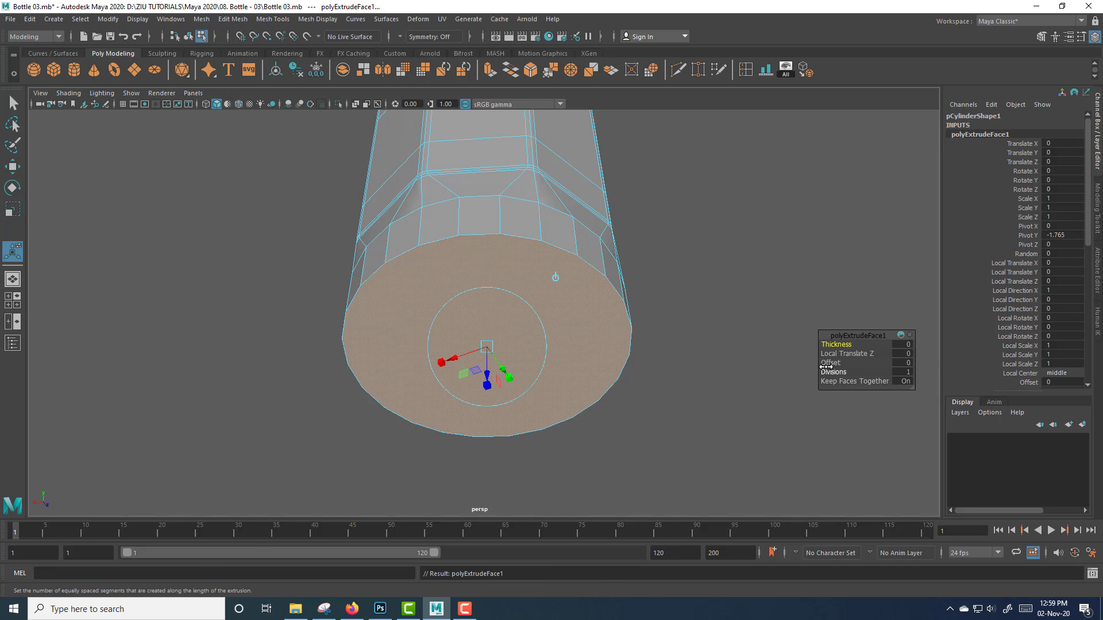
pyautogui.moveTo(826, 365); pyautogui.dragTo(830, 364)
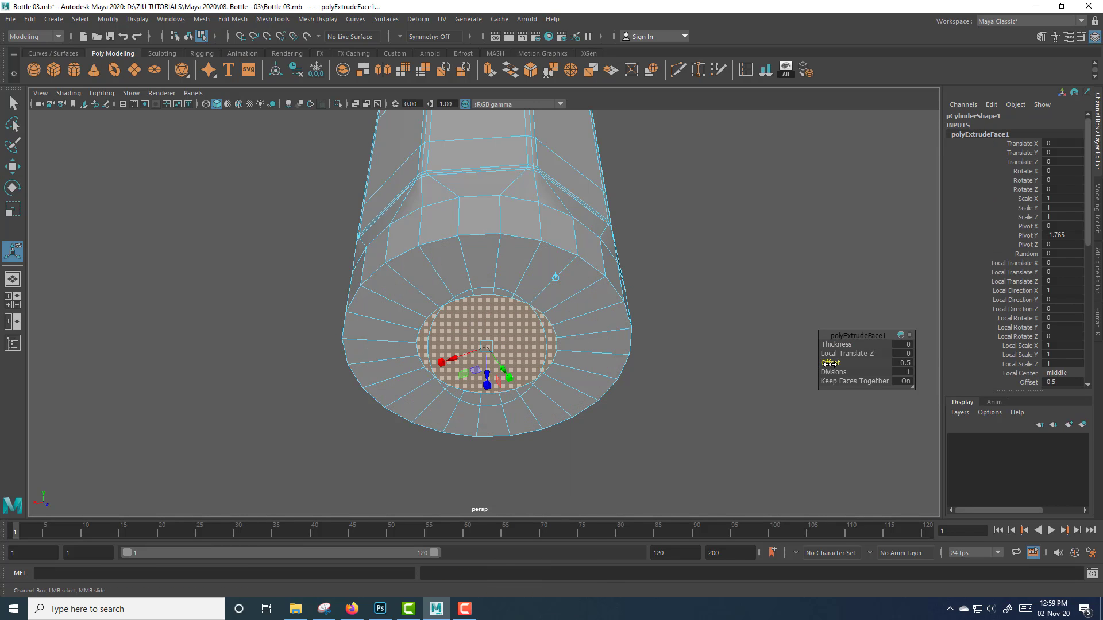
# Bevel the outer edge loop of the bottle's base with fraction 0.5 and 3 segments
pyautogui.moveTo(515, 254); pyautogui.dragTo(520, 225, button='right')
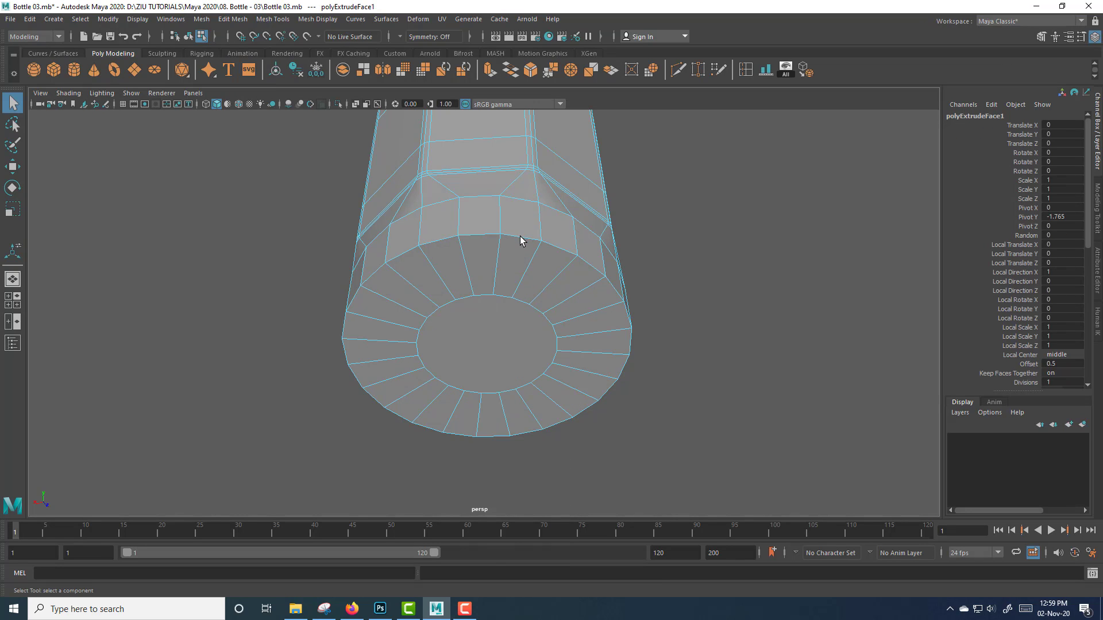
pyautogui.doubleClick(519, 236)
pyautogui.keyDown('alt'); pyautogui.moveTo(532, 310); pyautogui.dragTo(550, 331); pyautogui.keyUp('alt')
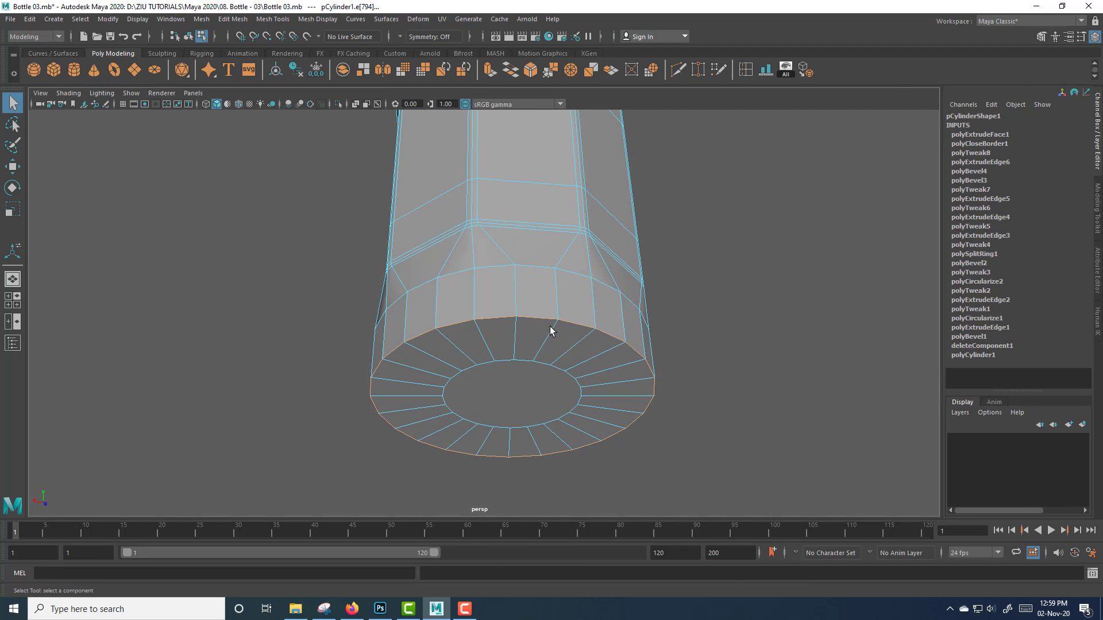
pyautogui.keyDown('shift'); pyautogui.moveTo(544, 319); pyautogui.dragTo(598, 322, button='right'); pyautogui.keyUp('shift')
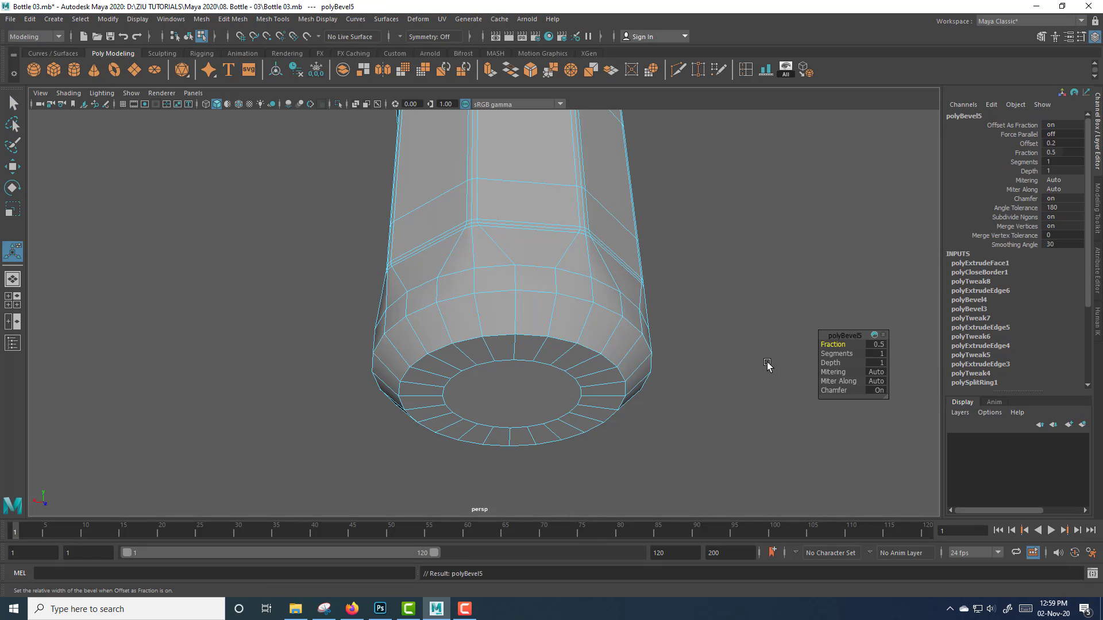
pyautogui.scroll(-5, 718, 364)
pyautogui.keyDown('alt'); pyautogui.moveTo(718, 364); pyautogui.dragTo(630, 394); pyautogui.keyUp('alt')
pyautogui.scroll(4, 633, 399)
pyautogui.keyDown('alt'); pyautogui.moveTo(641, 413); pyautogui.dragTo(625, 347, button='middle'); pyautogui.keyUp('alt')
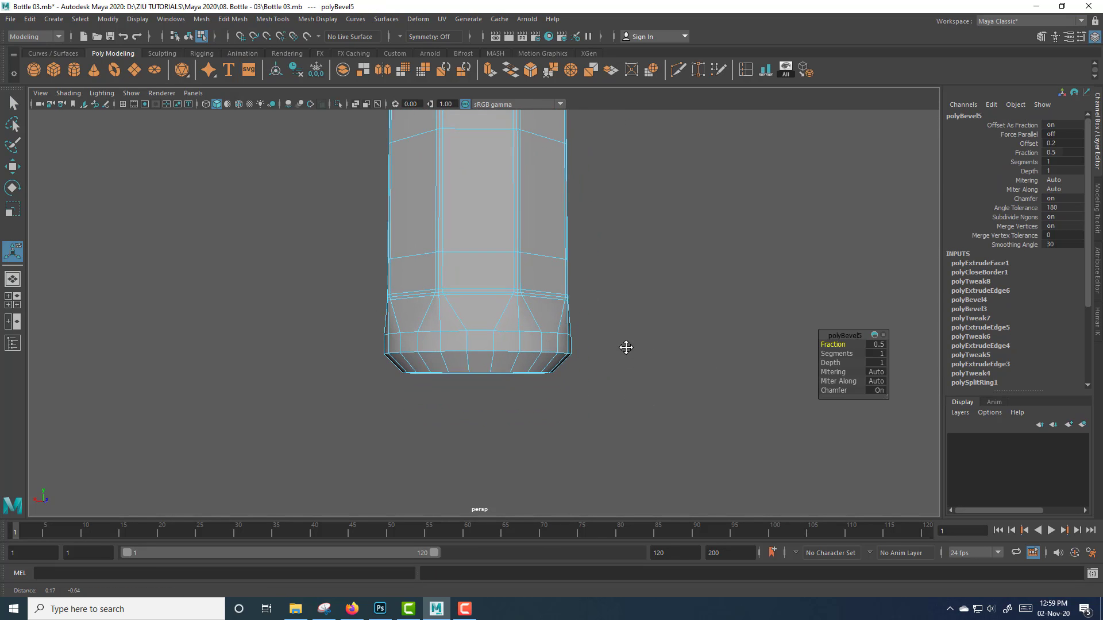
pyautogui.click(837, 354)
pyautogui.moveTo(842, 355); pyautogui.dragTo(852, 357)
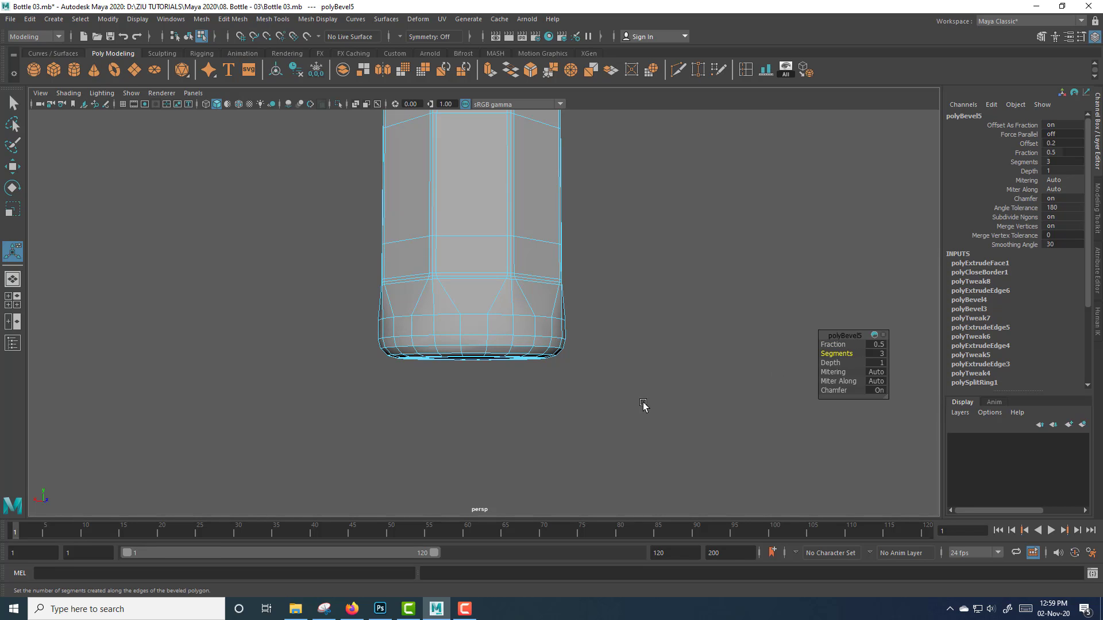
# Check the beveled base of the bottle in smooth preview, then return to the unsmoothed mesh
pyautogui.keyDown('alt'); pyautogui.moveTo(620, 405); pyautogui.dragTo(634, 420); pyautogui.keyUp('alt')
pyautogui.press('3')
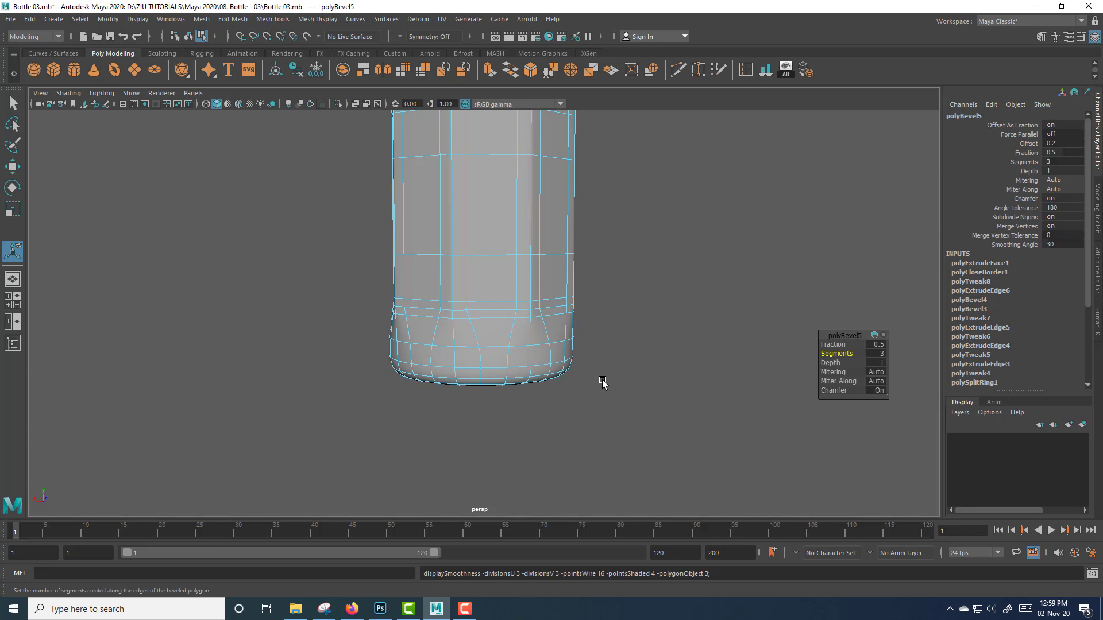
pyautogui.press('1')
# In the front view, raise the vertex row above the base to about Y -1.25 cm and lower the base vertices to about Y -1.8 cm
pyautogui.press('space')
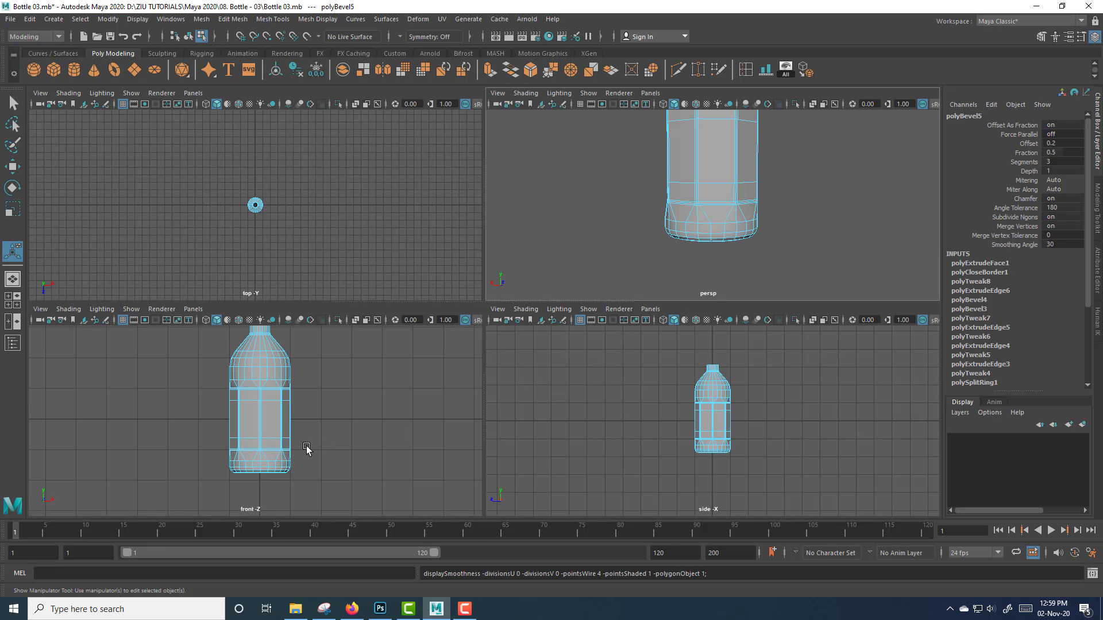
pyautogui.press('space')
pyautogui.scroll(5, 534, 415)
pyautogui.moveTo(561, 360); pyautogui.dragTo(577, 397, button='right')
pyautogui.moveTo(655, 432); pyautogui.dragTo(349, 379)
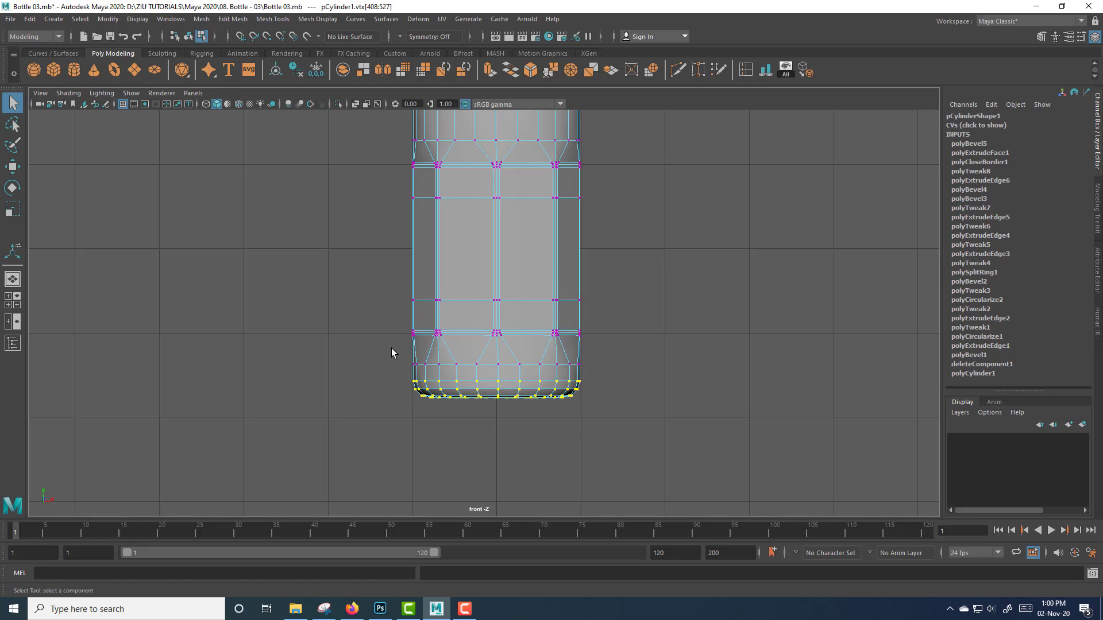
pyautogui.moveTo(388, 349); pyautogui.dragTo(613, 373)
pyautogui.press('w')
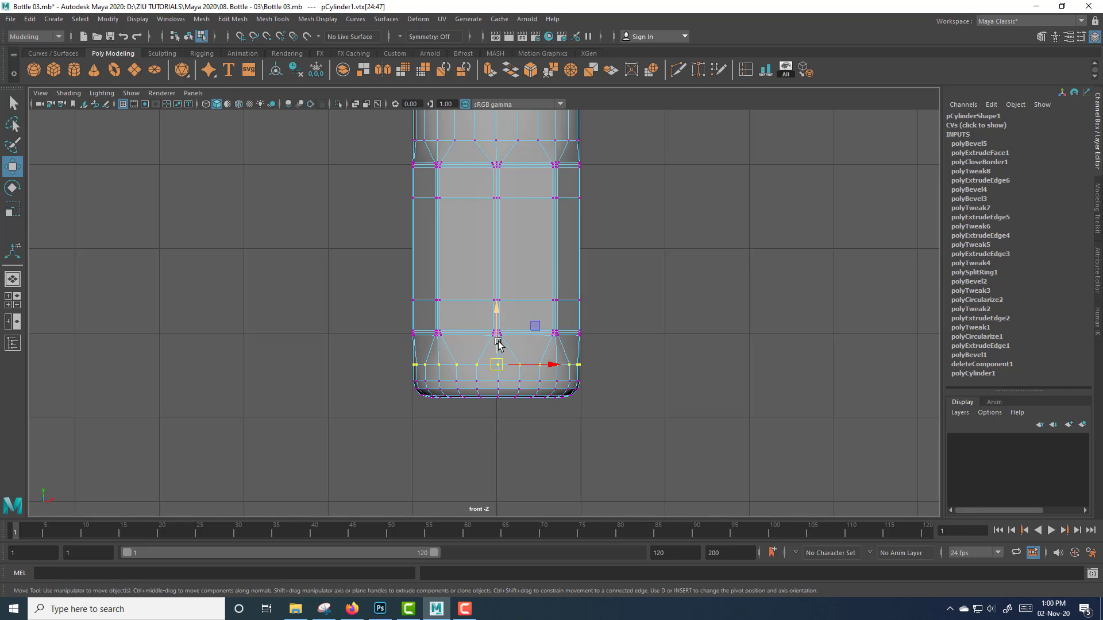
pyautogui.moveTo(497, 343); pyautogui.dragTo(496, 333)
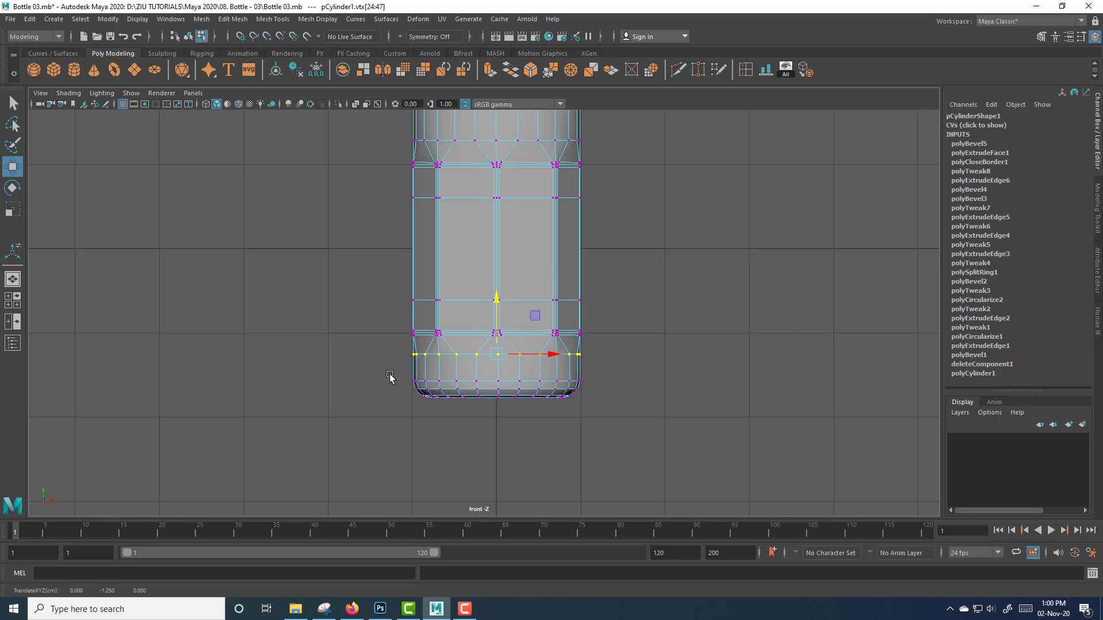
pyautogui.moveTo(376, 372); pyautogui.dragTo(655, 439)
pyautogui.moveTo(497, 345); pyautogui.dragTo(498, 359)
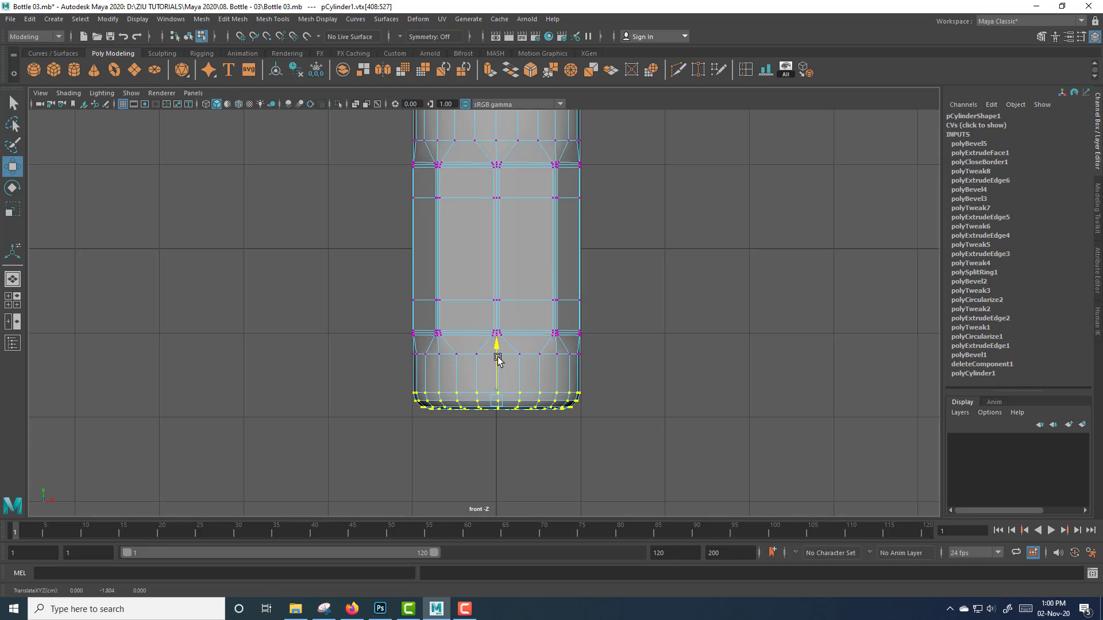
# Return to Object Mode and check the deselected bottle's proportions in smooth preview, in both the front and perspective views
pyautogui.press('3')
pyautogui.moveTo(559, 249); pyautogui.dragTo(610, 233, button='right')
pyautogui.click(666, 285)
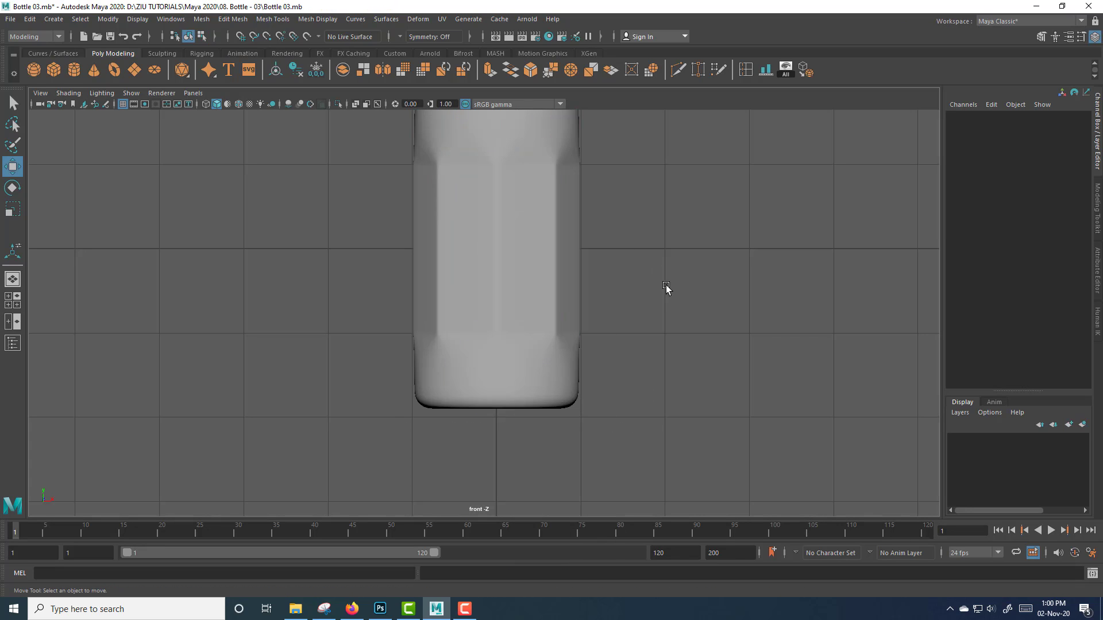
pyautogui.scroll(-5, 660, 283)
pyautogui.keyDown('alt'); pyautogui.moveTo(626, 259); pyautogui.dragTo(624, 294, button='middle'); pyautogui.keyUp('alt')
pyautogui.scroll(4, 625, 297)
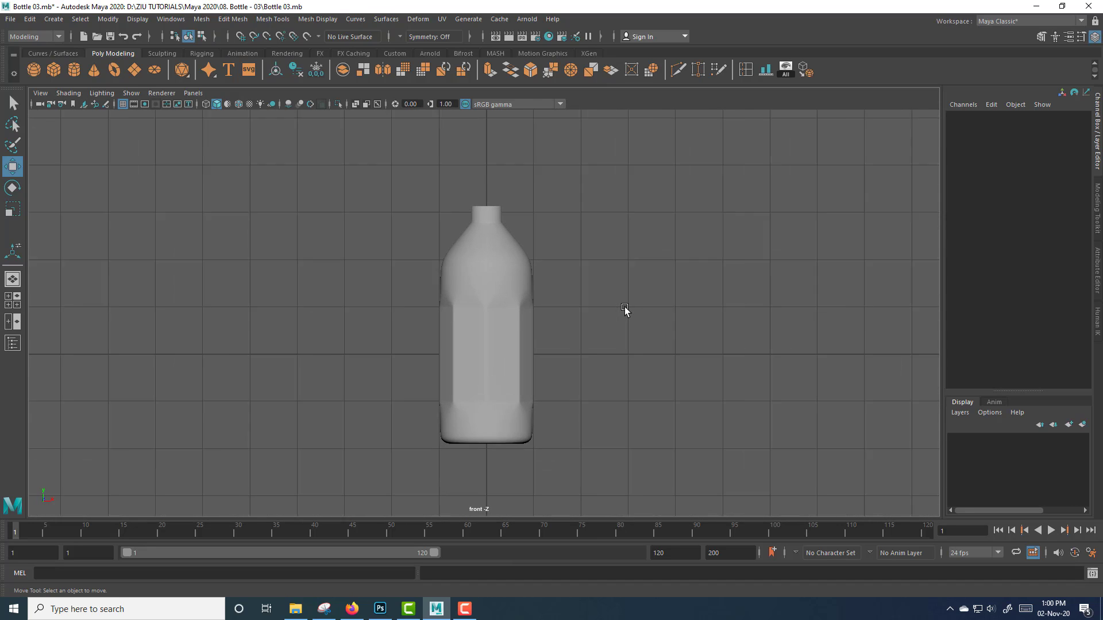
pyautogui.click(512, 363)
pyautogui.press('space')
pyautogui.press('space')
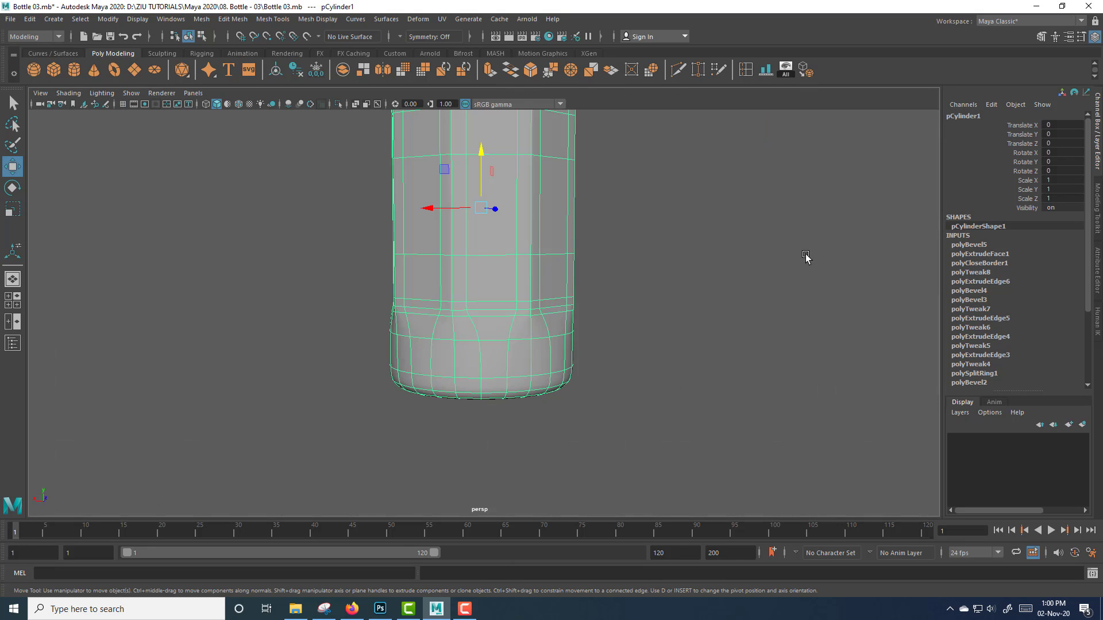
pyautogui.click(640, 229)
pyautogui.scroll(-3, 655, 297)
pyautogui.keyDown('alt'); pyautogui.moveTo(655, 297); pyautogui.dragTo(682, 325, button='middle'); pyautogui.keyUp('alt')
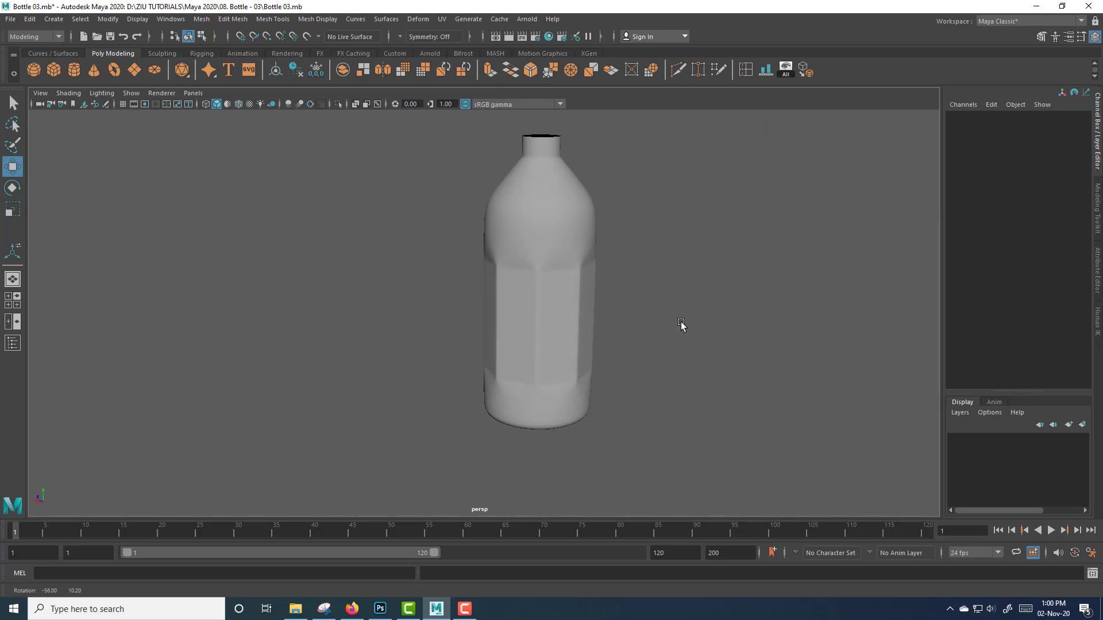
# Compare the bottle's unsmoothed mesh with its smooth preview from several angles in the perspective view
pyautogui.click(575, 247)
pyautogui.press('1')
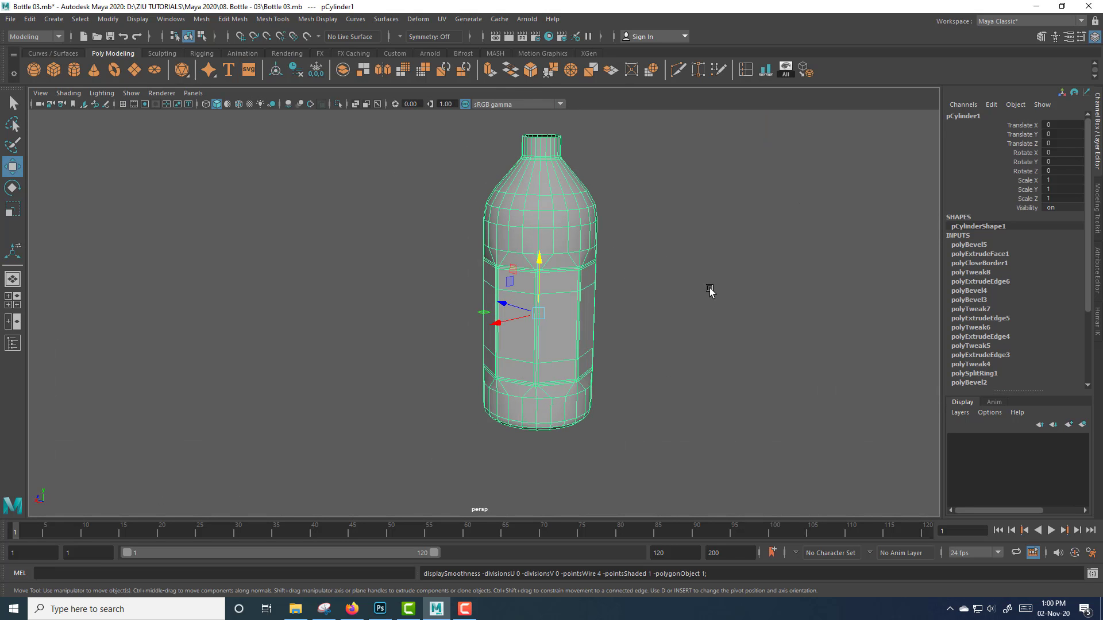
pyautogui.keyDown('alt'); pyautogui.moveTo(710, 292); pyautogui.dragTo(658, 277); pyautogui.keyUp('alt')
pyautogui.click(678, 286)
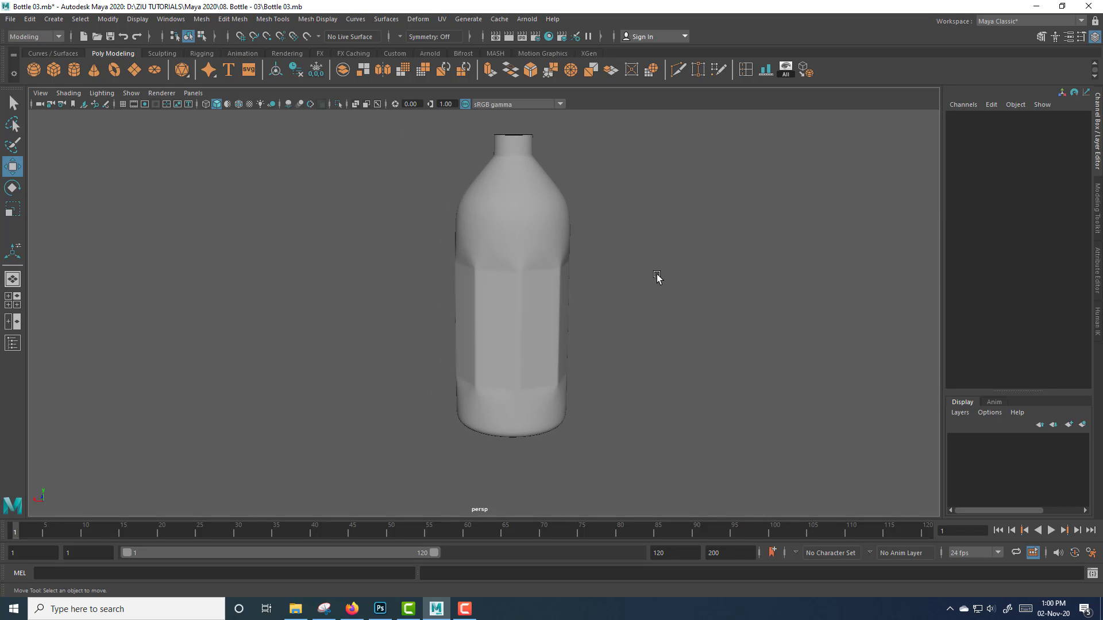
pyautogui.keyDown('alt'); pyautogui.moveTo(615, 339); pyautogui.dragTo(697, 336); pyautogui.keyUp('alt')
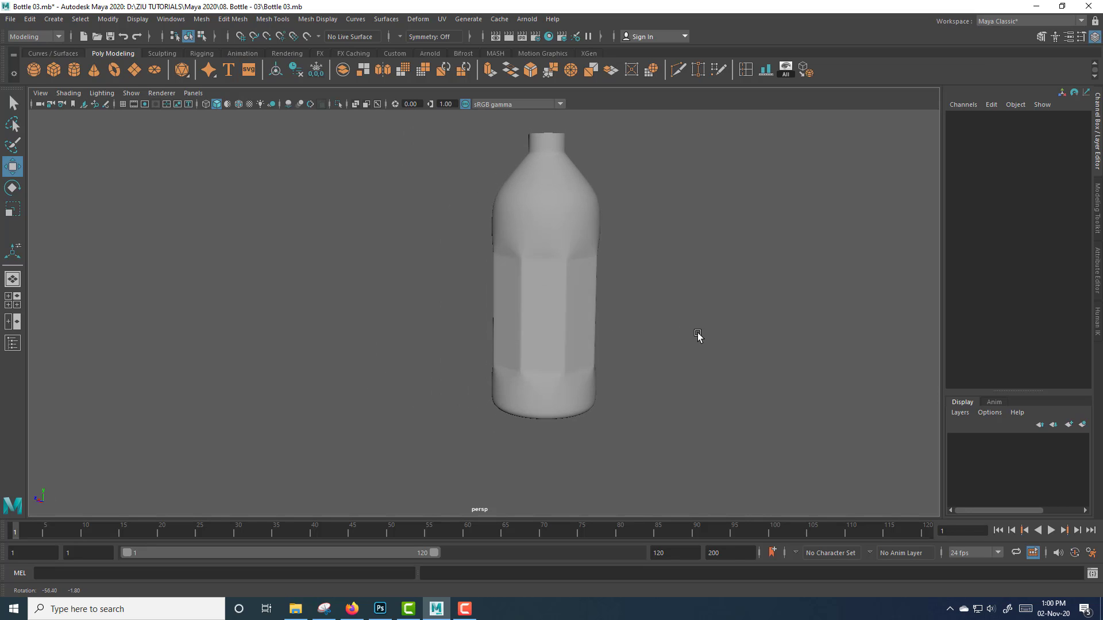
pyautogui.keyDown('alt'); pyautogui.moveTo(667, 242); pyautogui.dragTo(608, 303, button='middle'); pyautogui.keyUp('alt')
pyautogui.scroll(2, 608, 304)
pyautogui.keyDown('alt'); pyautogui.moveTo(624, 341); pyautogui.dragTo(543, 333); pyautogui.keyUp('alt')
# Turn off the smooth preview and extrude all of the bottle's faces with a thickness of 0.1
pyautogui.click(474, 228)
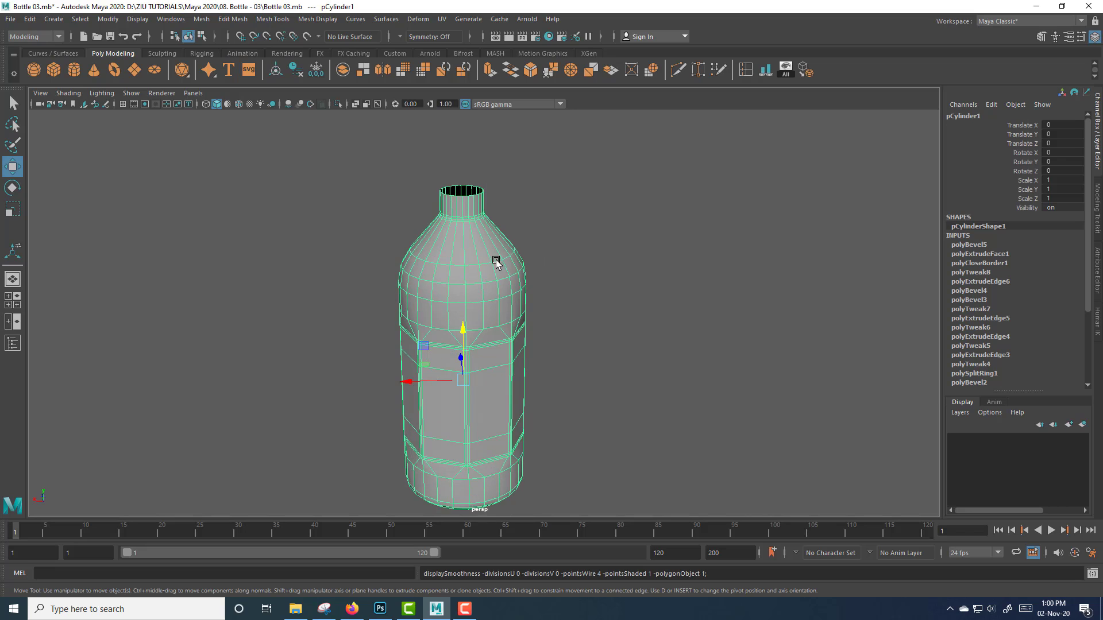
pyautogui.moveTo(486, 258); pyautogui.dragTo(484, 307, button='right')
pyautogui.doubleClick(484, 281)
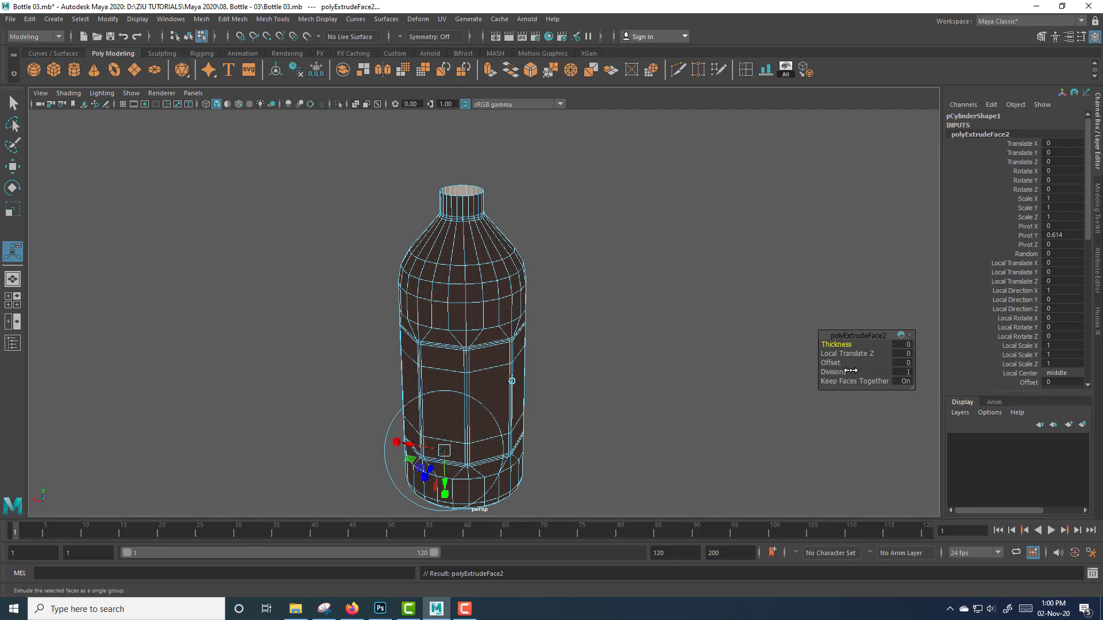
pyautogui.moveTo(841, 344); pyautogui.dragTo(856, 345)
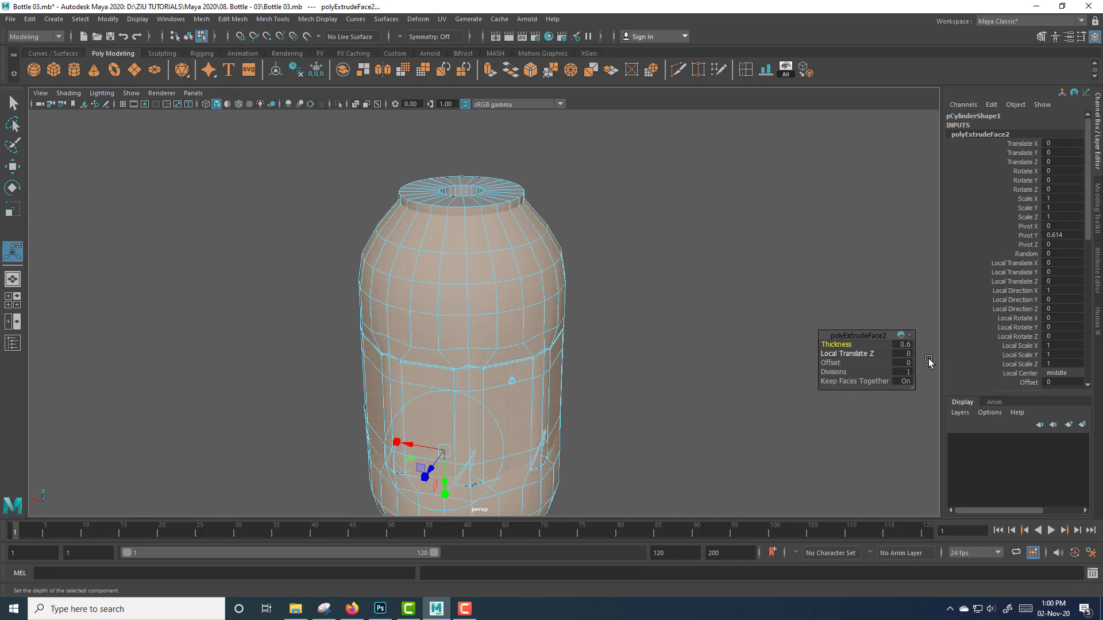
pyautogui.click(906, 346)
pyautogui.write('0.')
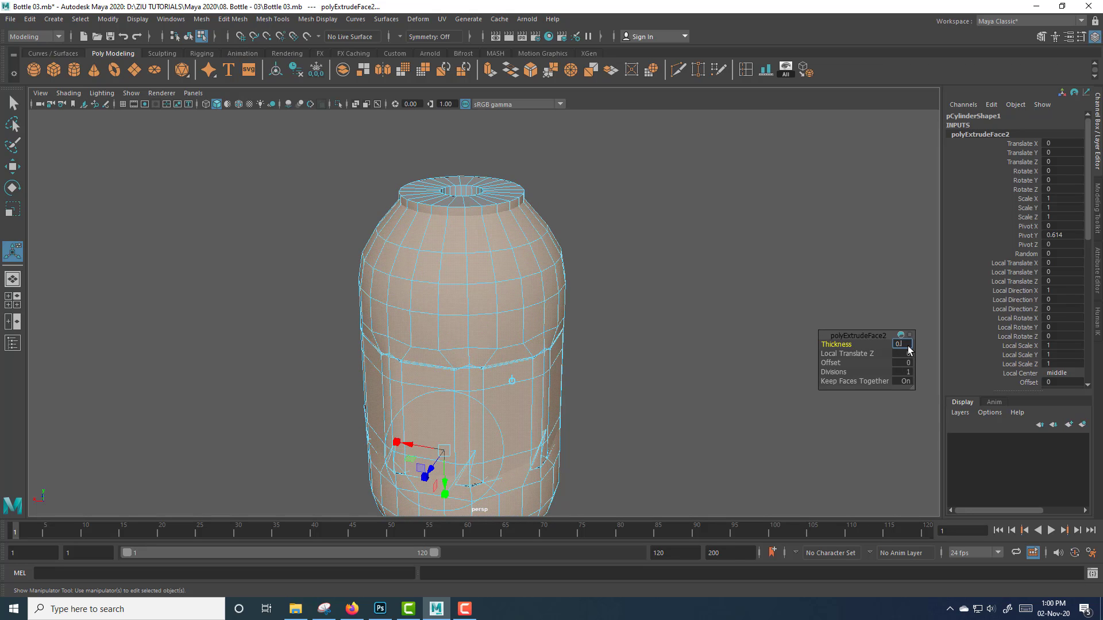
pyautogui.write('1')
pyautogui.press('Return')
# Inspect the neck's wall and set the face extrusion's thickness to 0.05
pyautogui.scroll(3, 601, 244)
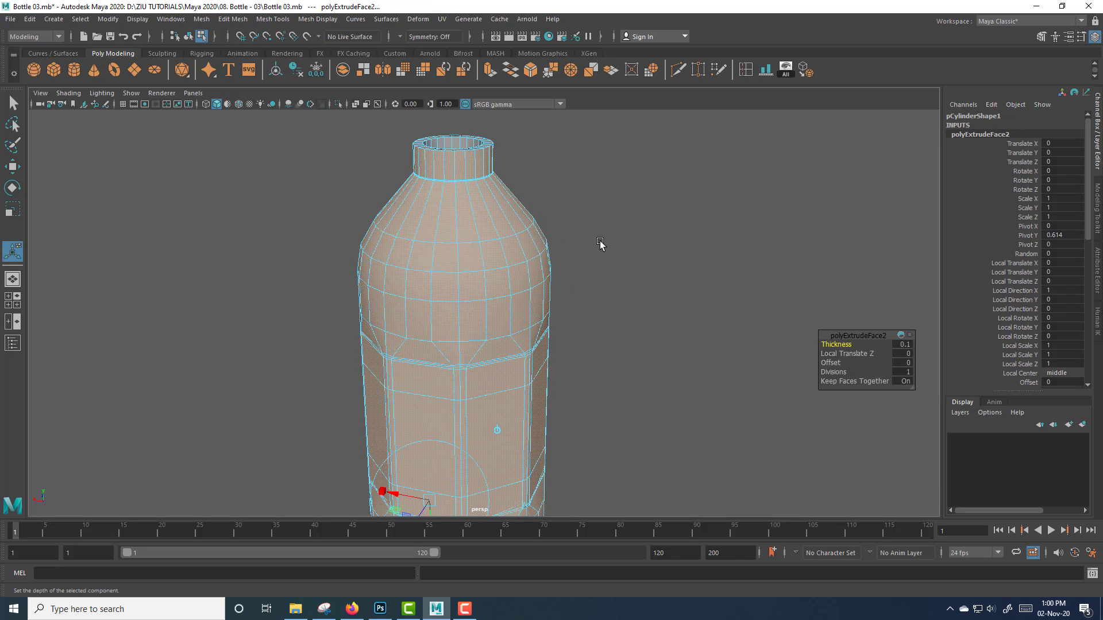
pyautogui.keyDown('alt'); pyautogui.moveTo(601, 243); pyautogui.dragTo(611, 283); pyautogui.keyUp('alt')
pyautogui.click(906, 346)
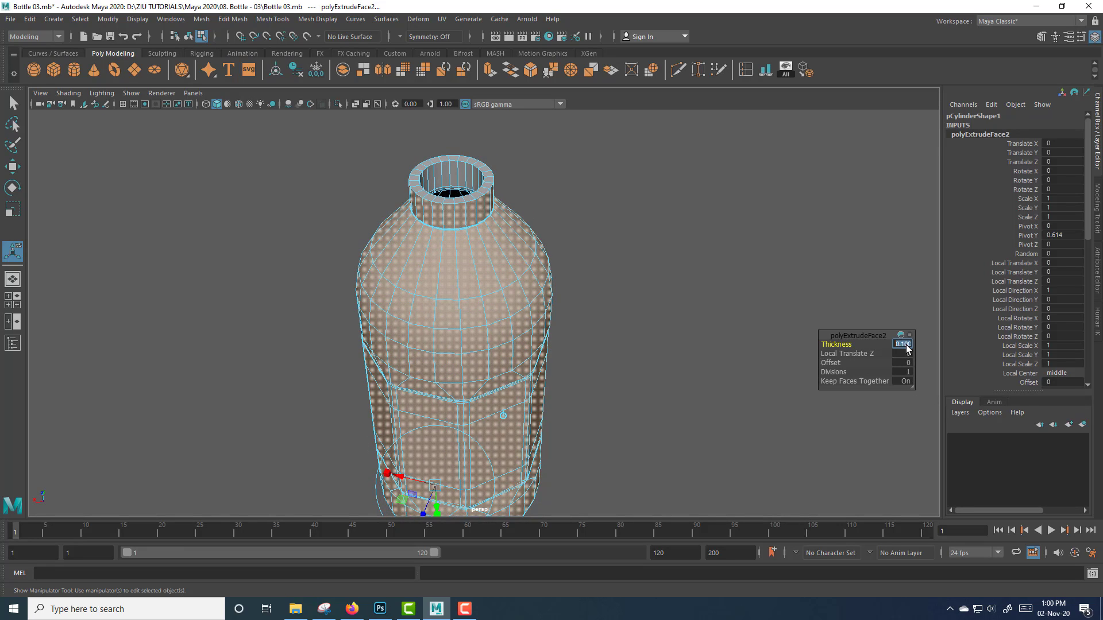
pyautogui.write('0.05')
pyautogui.press('Return')
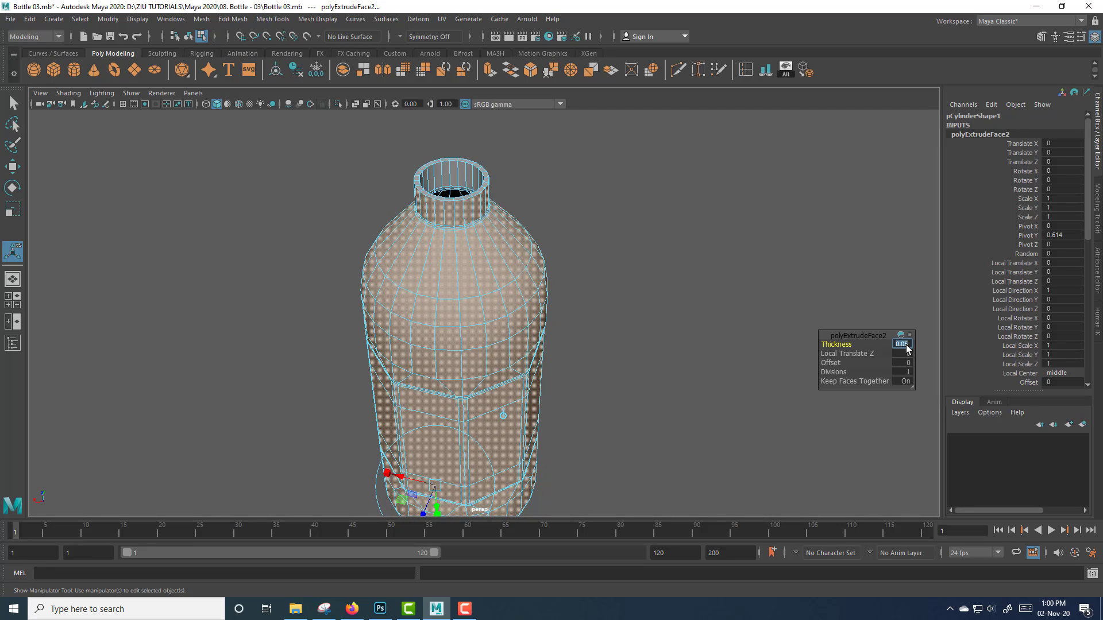
# Bevel the rim edges of the bottle's neck opening with fraction 0.5 and 2 segments
pyautogui.scroll(5, 655, 354)
pyautogui.rightClick(489, 283)
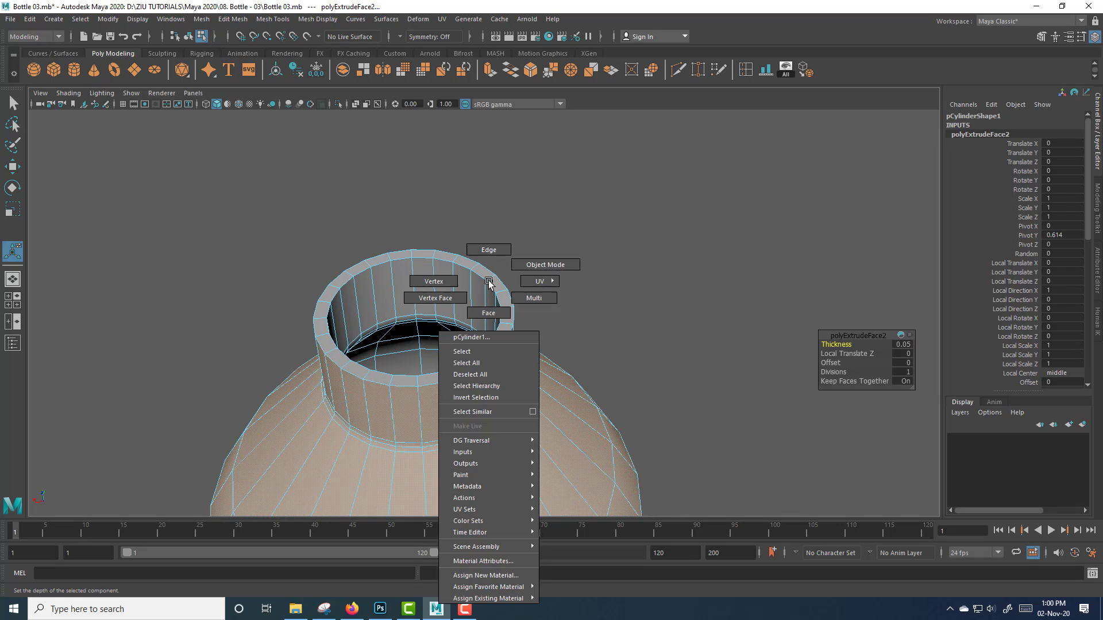
pyautogui.moveTo(489, 281); pyautogui.dragTo(545, 274, button='right')
pyautogui.doubleClick(479, 278)
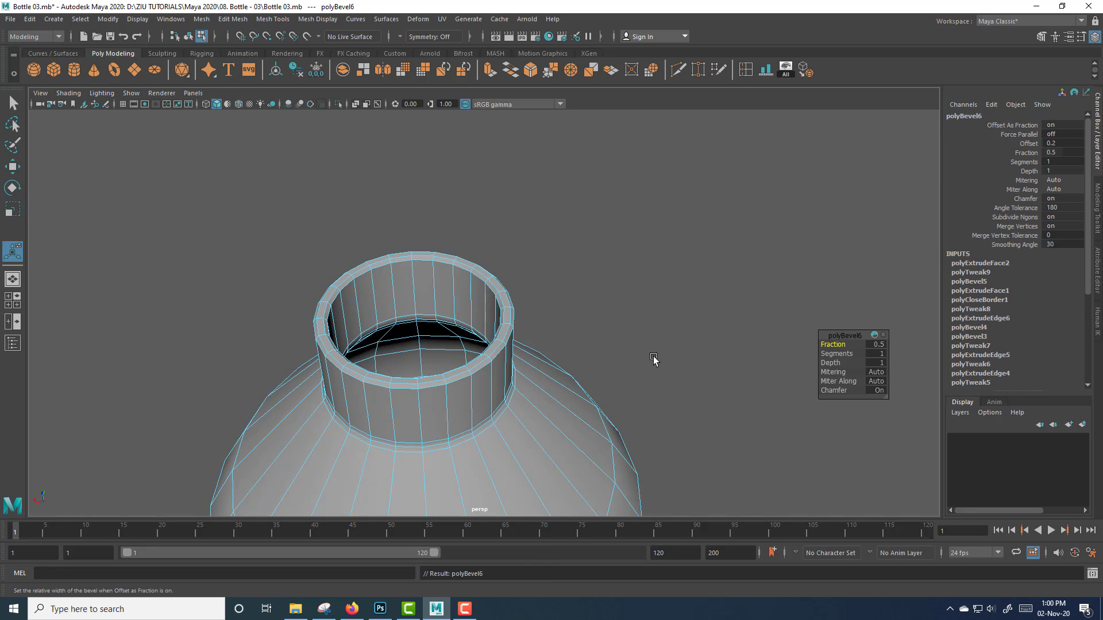
pyautogui.moveTo(829, 353); pyautogui.dragTo(619, 324)
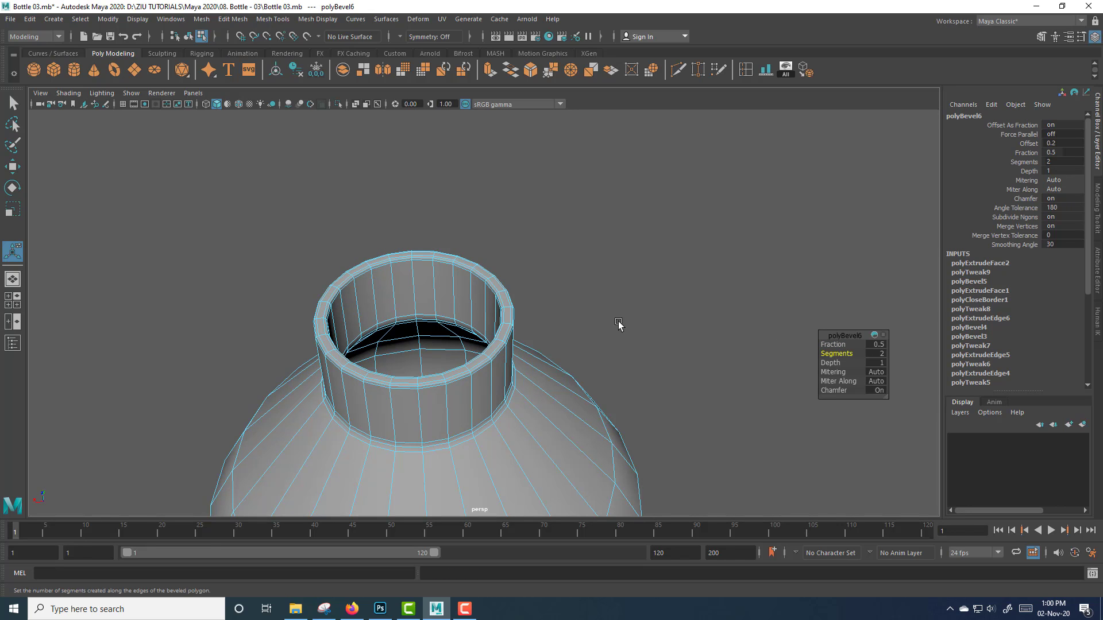
# Return to Object Mode and check the rim and the whole thickened bottle in smooth preview
pyautogui.moveTo(478, 292); pyautogui.dragTo(535, 277, button='right')
pyautogui.press('3')
pyautogui.click(648, 298)
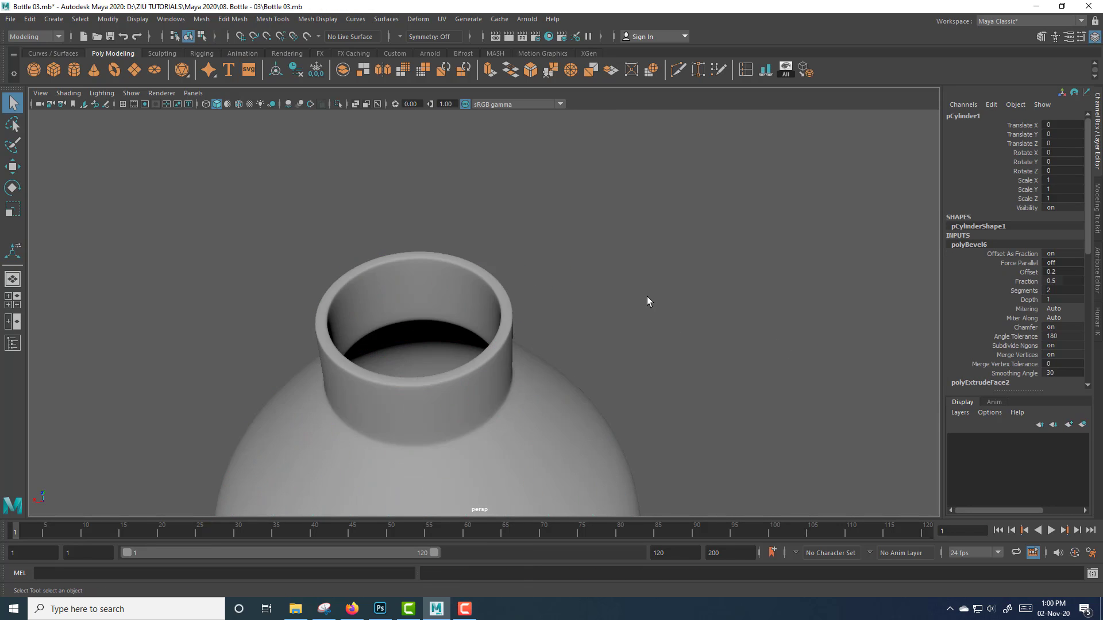
pyautogui.scroll(-5, 647, 308)
pyautogui.scroll(-6, 604, 256)
pyautogui.keyDown('alt'); pyautogui.moveTo(584, 338); pyautogui.dragTo(655, 308); pyautogui.keyUp('alt')
pyautogui.scroll(5, 623, 301)
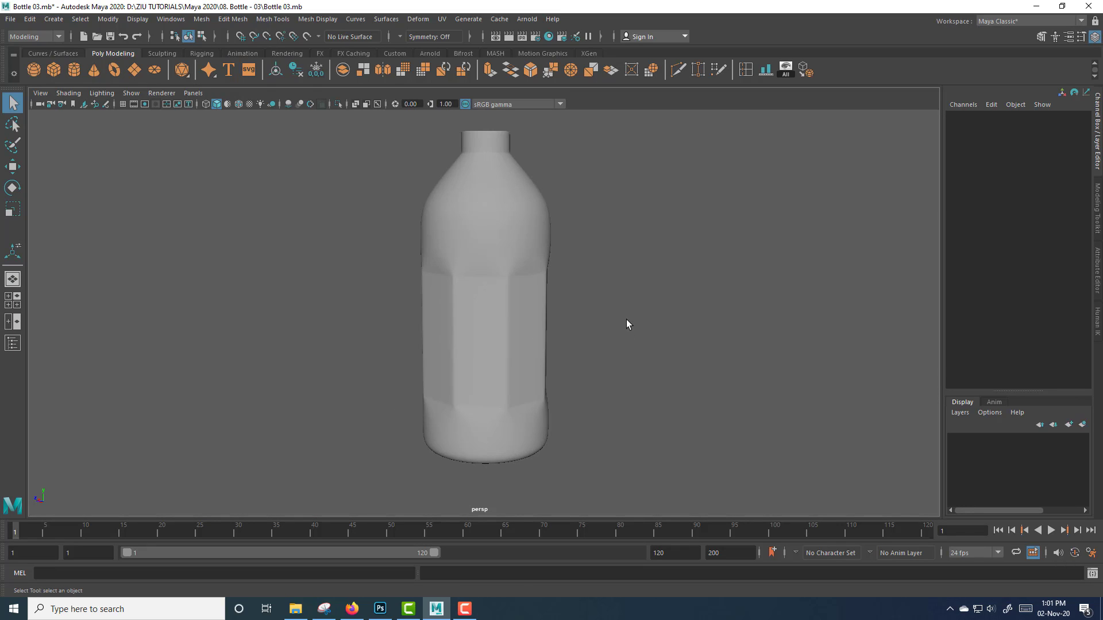
pyautogui.keyDown('alt'); pyautogui.moveTo(618, 292); pyautogui.dragTo(598, 295, button='middle'); pyautogui.keyUp('alt')
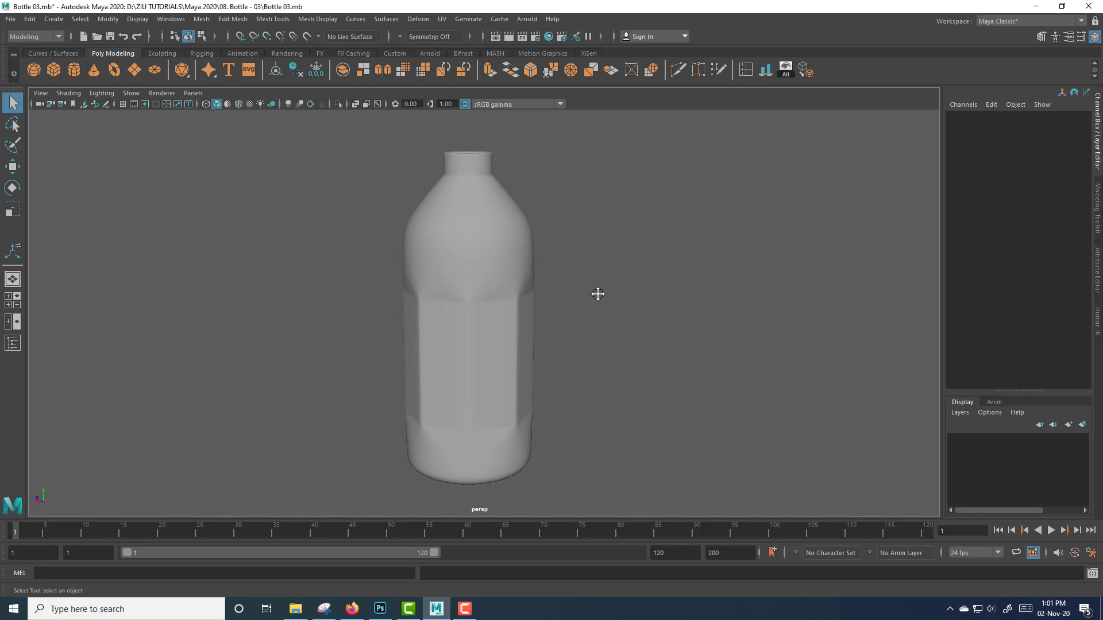
# Switch to the front view and check the deselected bottle's smoothed silhouette
pyautogui.click(525, 327)
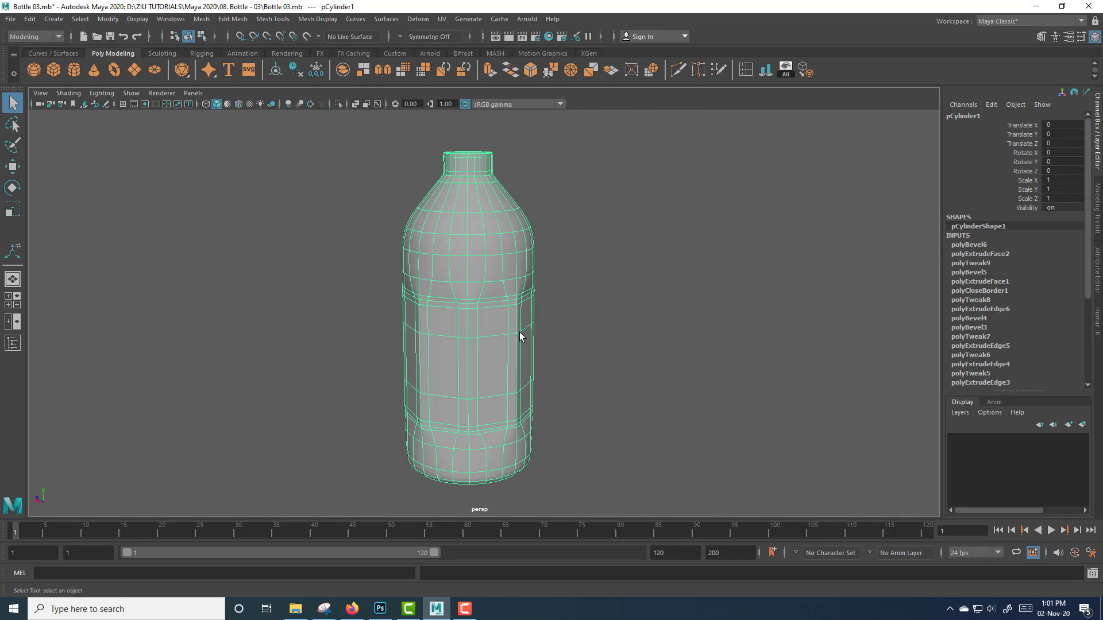
pyautogui.press('space')
pyautogui.press('space')
pyautogui.click(626, 332)
pyautogui.keyDown('alt'); pyautogui.moveTo(615, 270); pyautogui.dragTo(593, 285, button='middle'); pyautogui.keyUp('alt')
pyautogui.scroll(2, 592, 284)
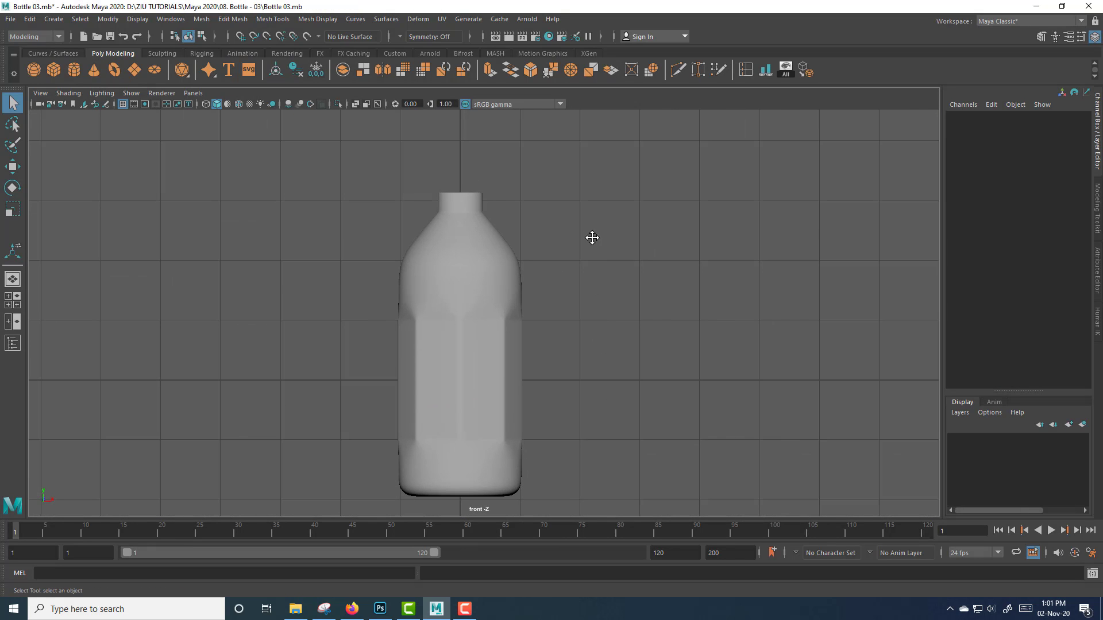
pyautogui.scroll(2, 593, 283)
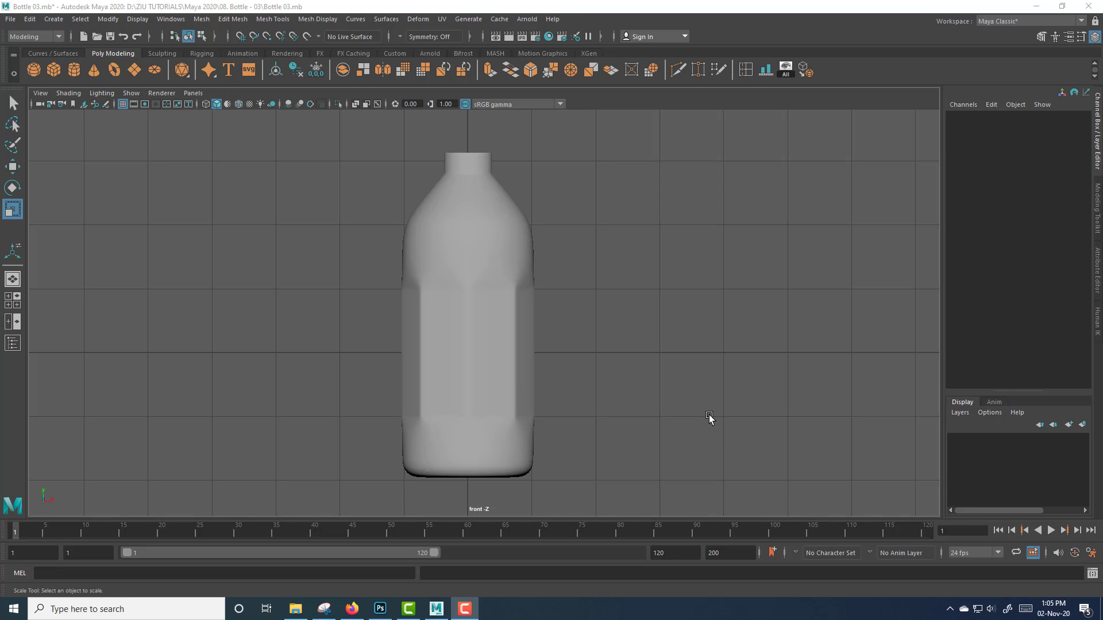
# Turn off the smooth preview and scale the vertex rows just above and below the faceted section vertically closer together
pyautogui.click(459, 310)
pyautogui.press('1')
pyautogui.moveTo(477, 302); pyautogui.dragTo(415, 310, button='right')
pyautogui.moveTo(369, 255); pyautogui.dragTo(568, 273)
pyautogui.moveTo(570, 460); pyautogui.dragTo(368, 447)
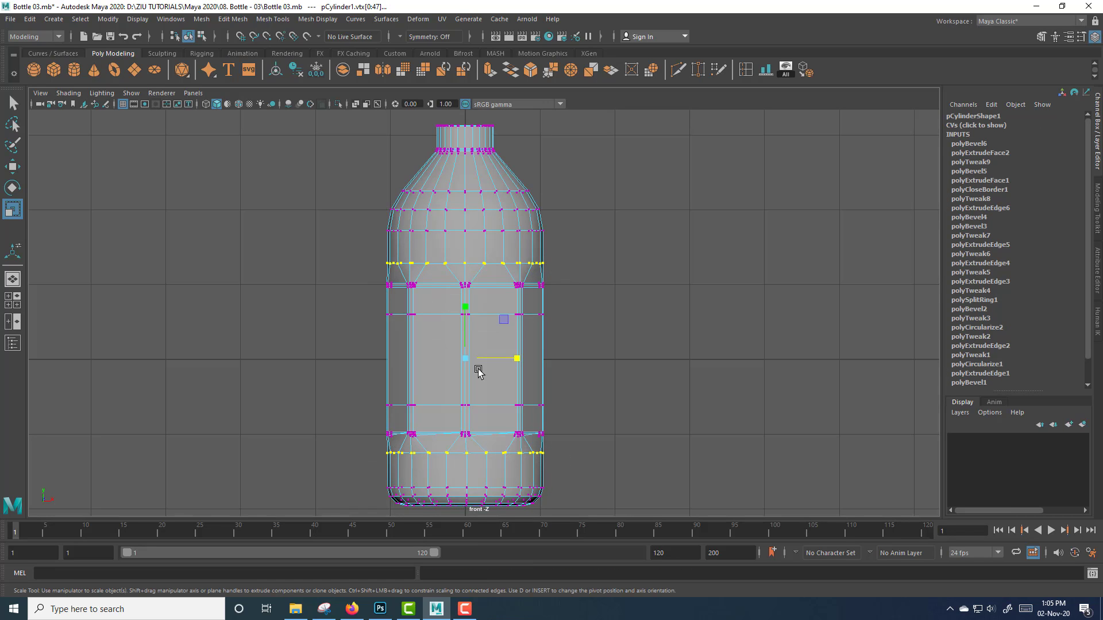
pyautogui.moveTo(468, 312); pyautogui.dragTo(574, 440)
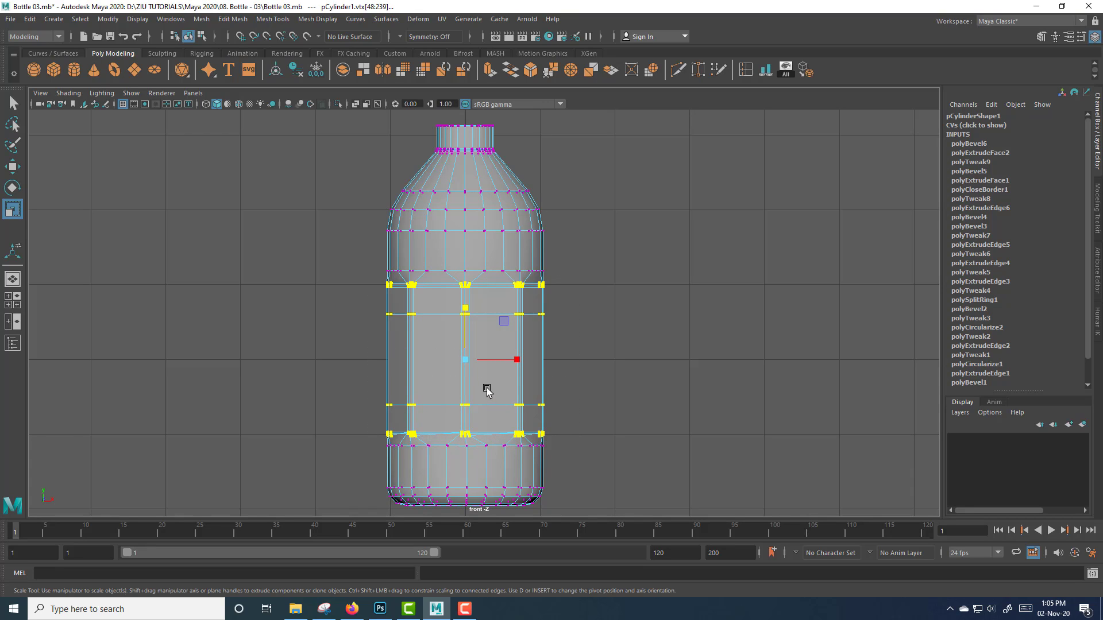
# Scale the faceted middle section's vertices inward uniformly and stretch them vertically by about 1.06
pyautogui.moveTo(467, 361); pyautogui.dragTo(458, 360)
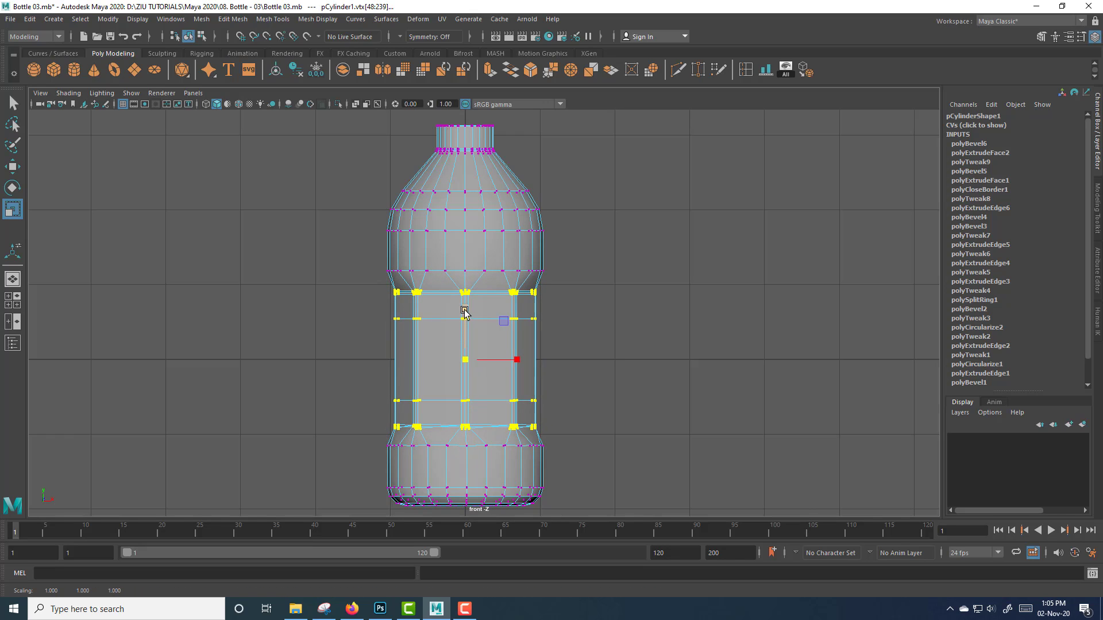
pyautogui.moveTo(465, 312); pyautogui.dragTo(465, 305)
pyautogui.hotkey('ctrl', 'z')
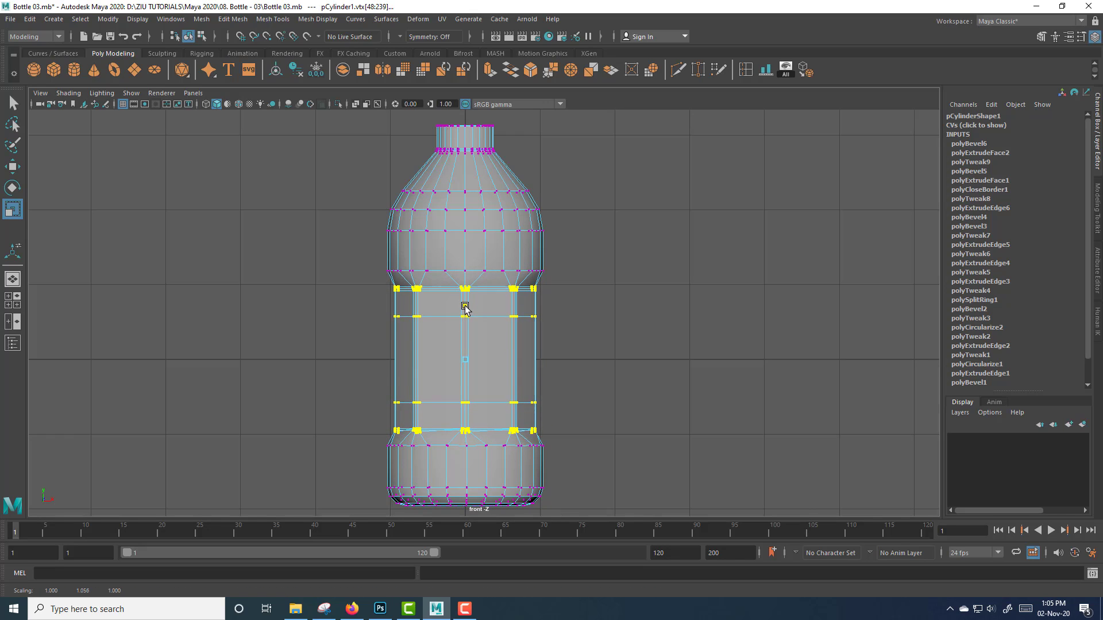
# Turn on the smooth preview, return to Object Mode and check the recessed middle section before reselecting the bottle
pyautogui.press('3')
pyautogui.moveTo(492, 242); pyautogui.dragTo(508, 238, button='right')
pyautogui.click(694, 294)
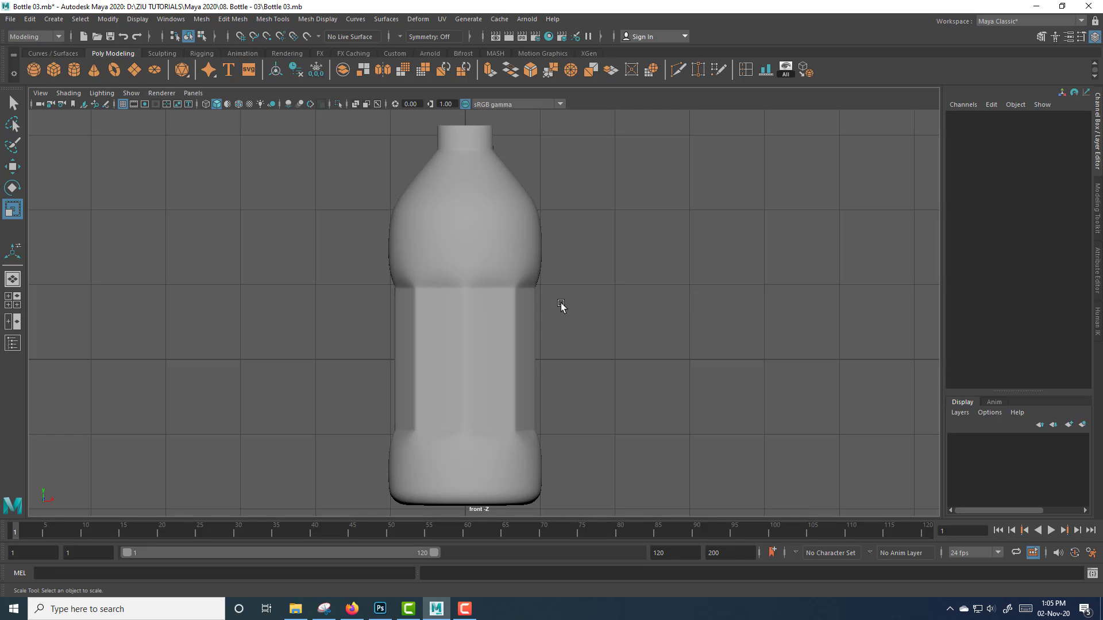
pyautogui.click(482, 295)
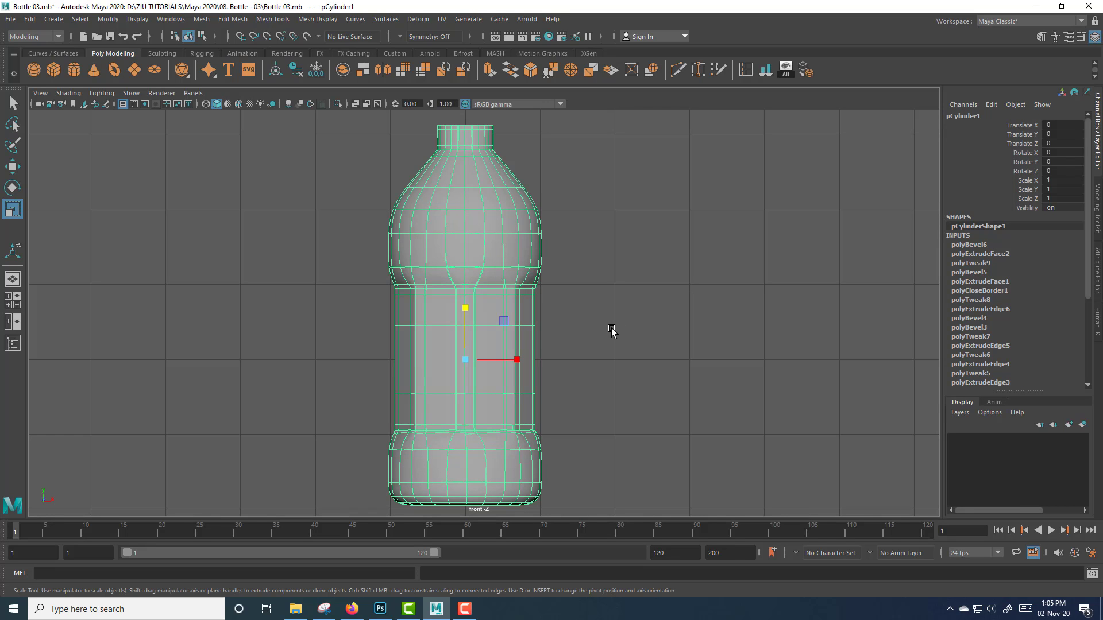
# Check the bottle's silhouette with the smooth preview off and on, both selected and deselected
pyautogui.press('1')
pyautogui.press('3')
pyautogui.click(616, 331)
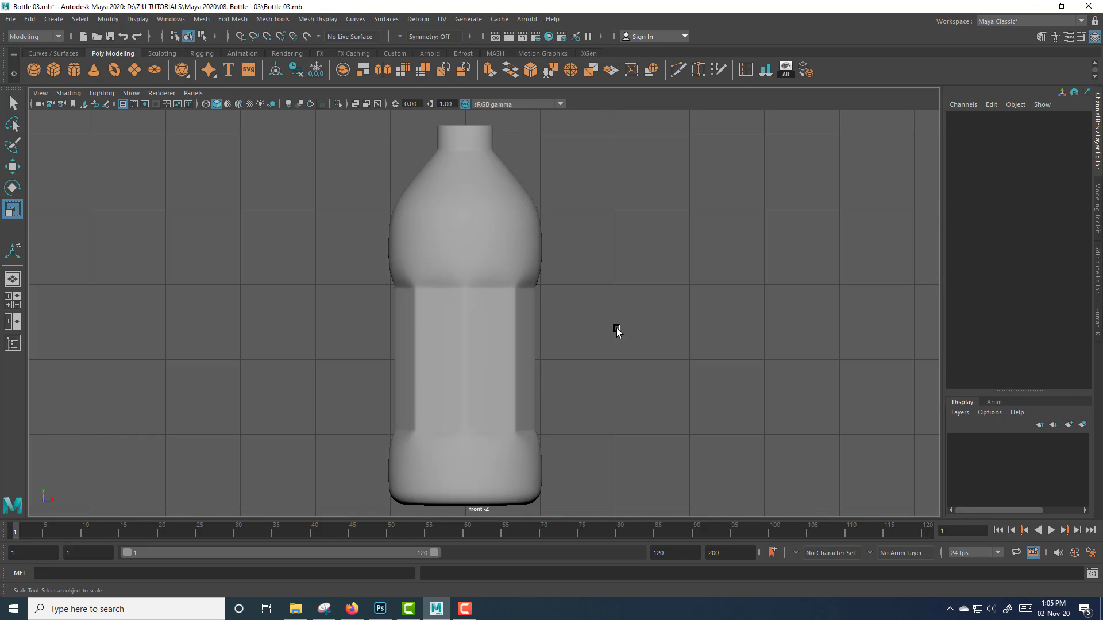
pyautogui.scroll(-3, 617, 331)
pyautogui.click(498, 348)
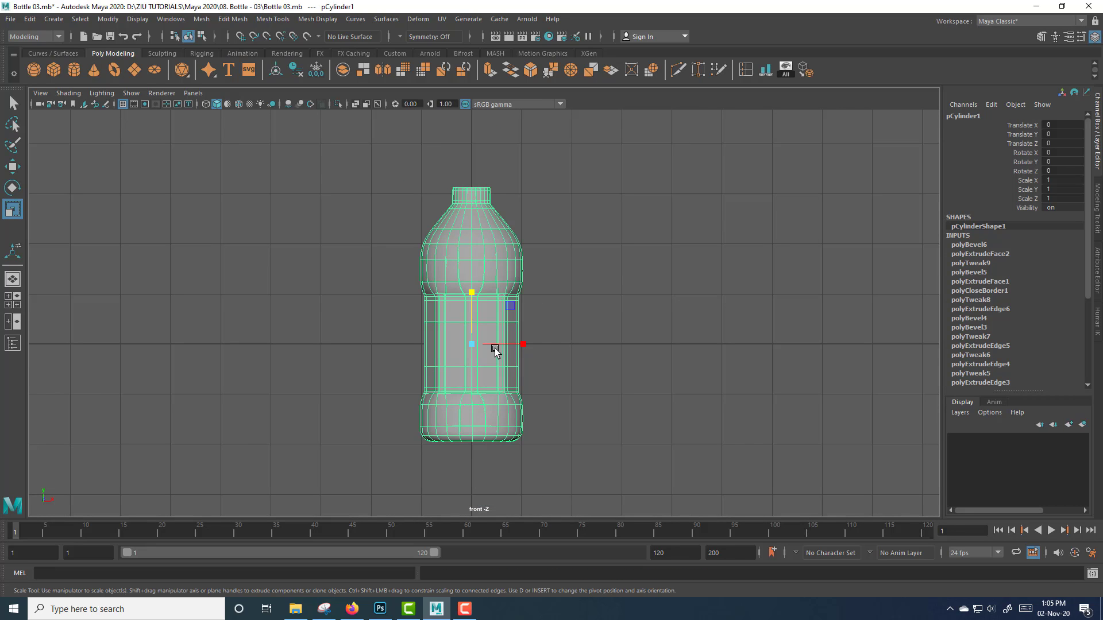
pyautogui.scroll(2, 632, 304)
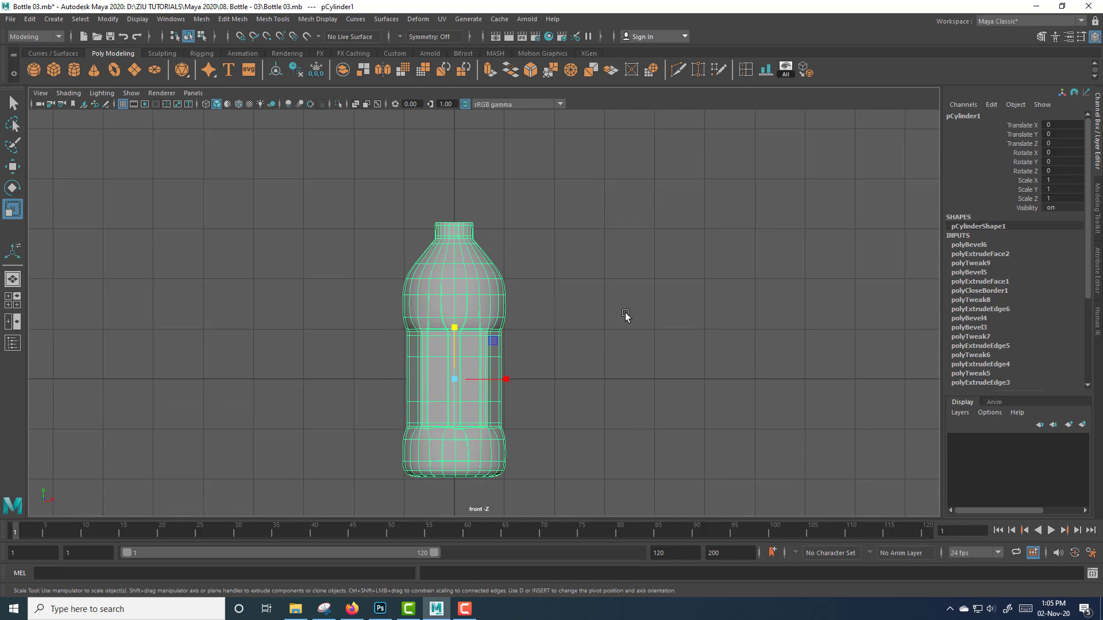
pyautogui.click(626, 317)
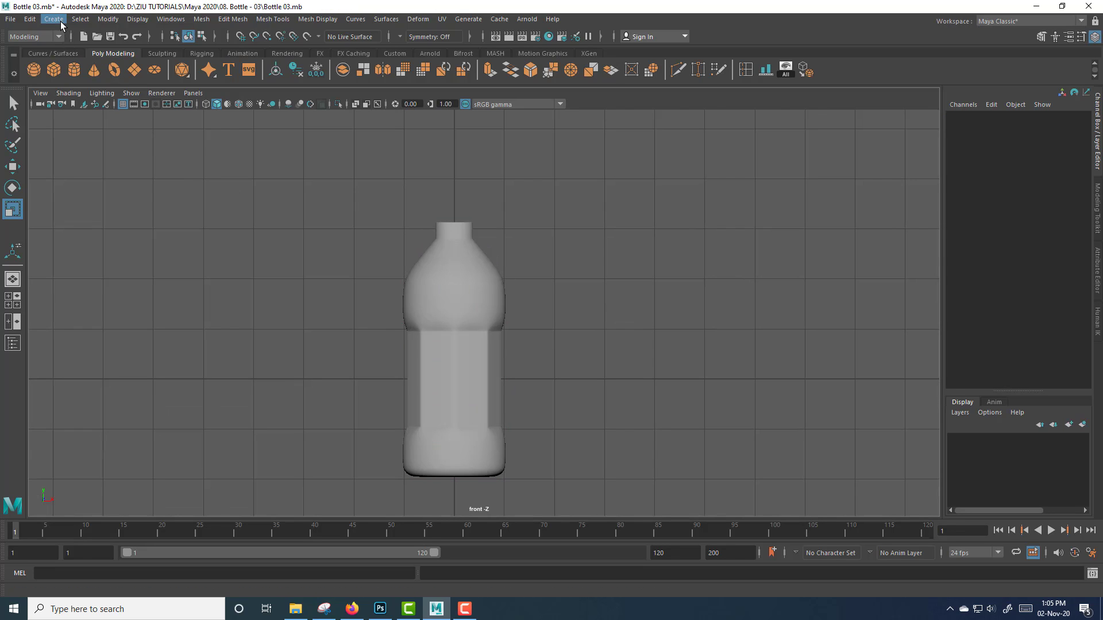
# Create a polygon helix and move it straight up above the bottle's neck to about 4.251 in Y
pyautogui.click(62, 23)
pyautogui.moveTo(81, 58)
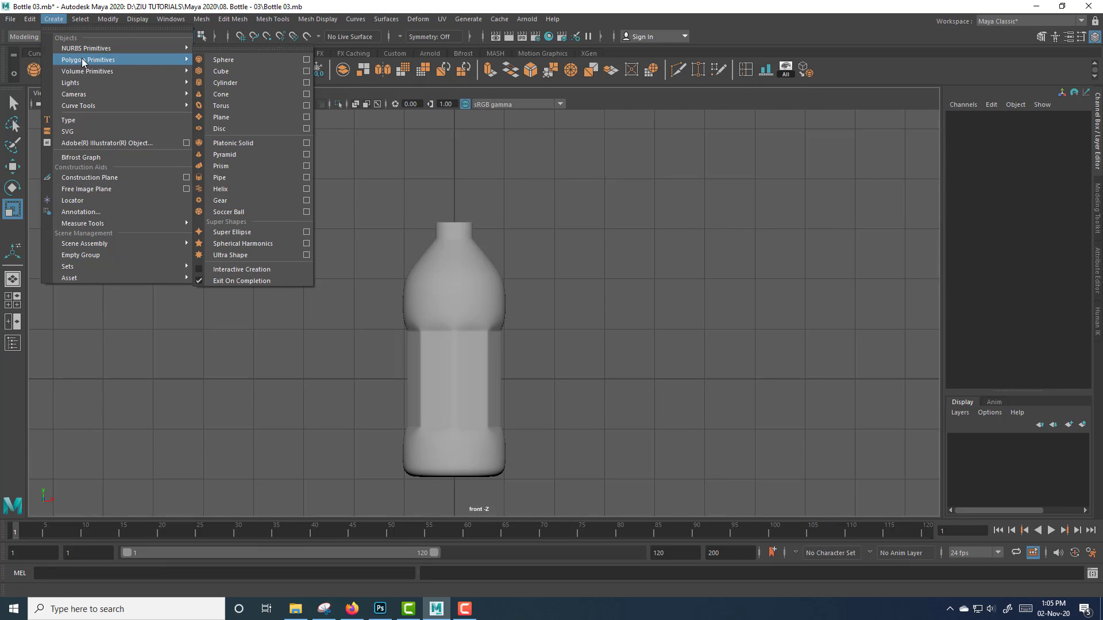
pyautogui.click(232, 193)
pyautogui.press('w')
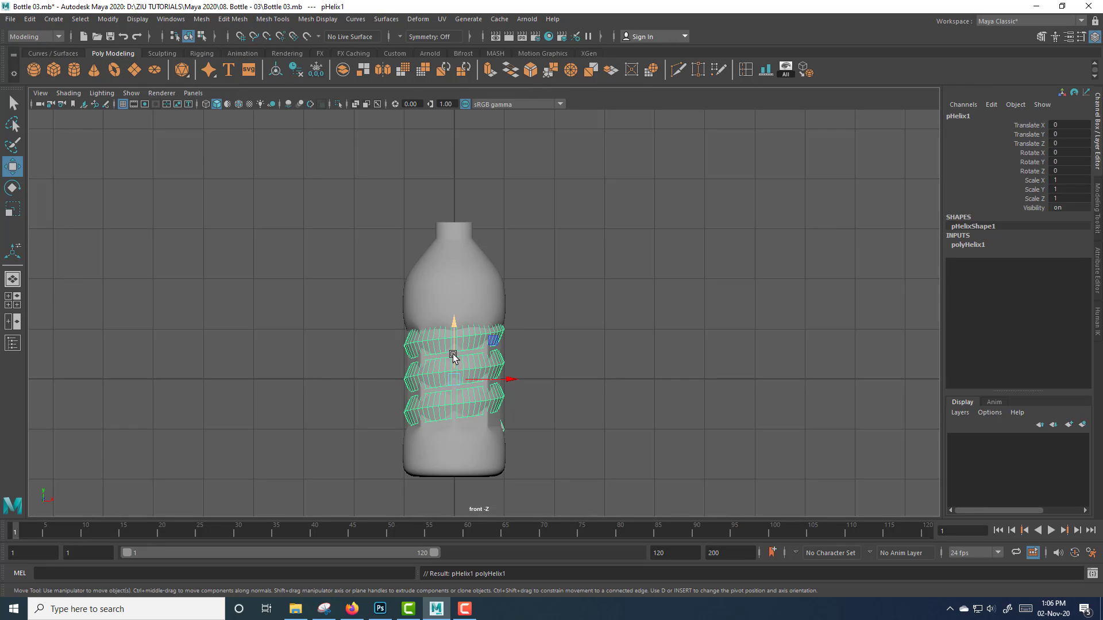
pyautogui.moveTo(455, 356); pyautogui.dragTo(457, 144)
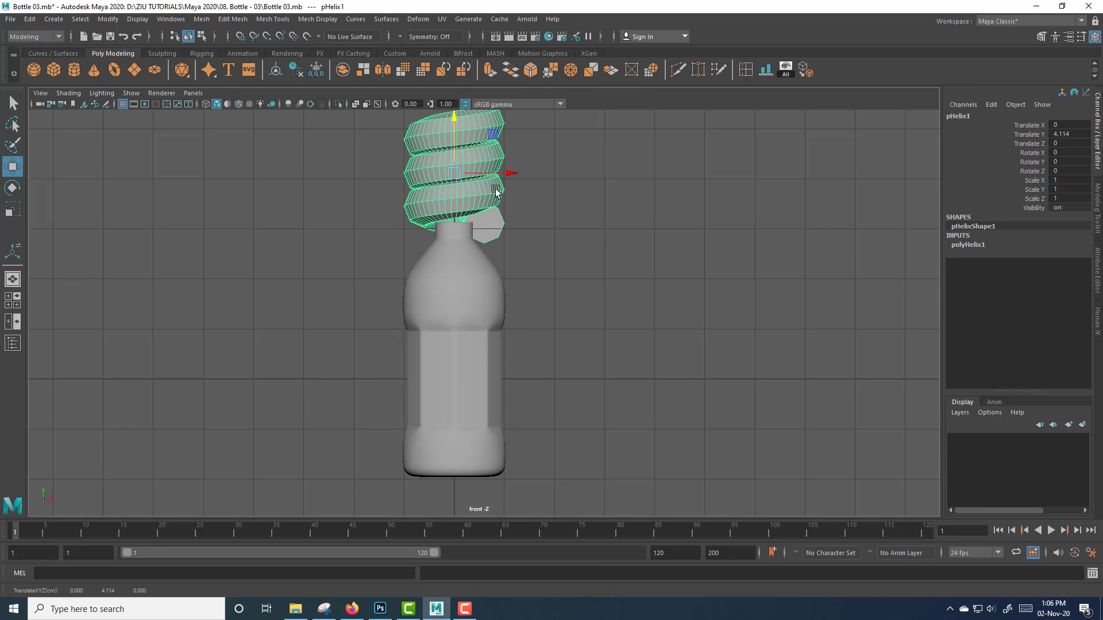
pyautogui.keyDown('alt'); pyautogui.moveTo(494, 192); pyautogui.dragTo(486, 308, button='middle'); pyautogui.keyUp('alt')
pyautogui.moveTo(440, 292); pyautogui.dragTo(446, 285)
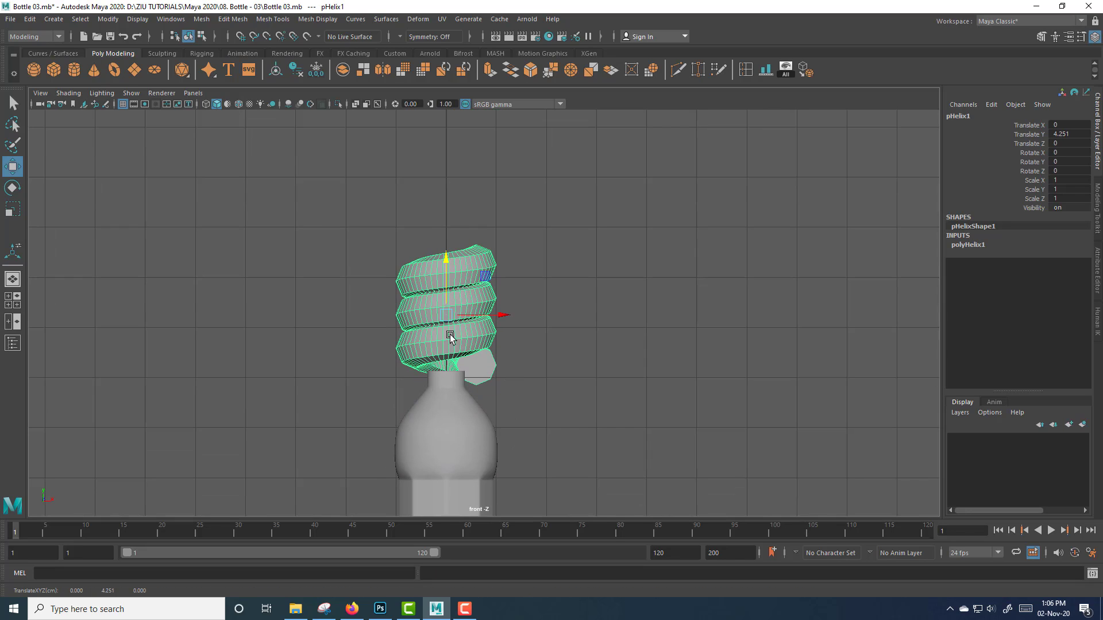
# Stretch the helix's height to 2.2 and thin its radius to 0.05
pyautogui.click(966, 247)
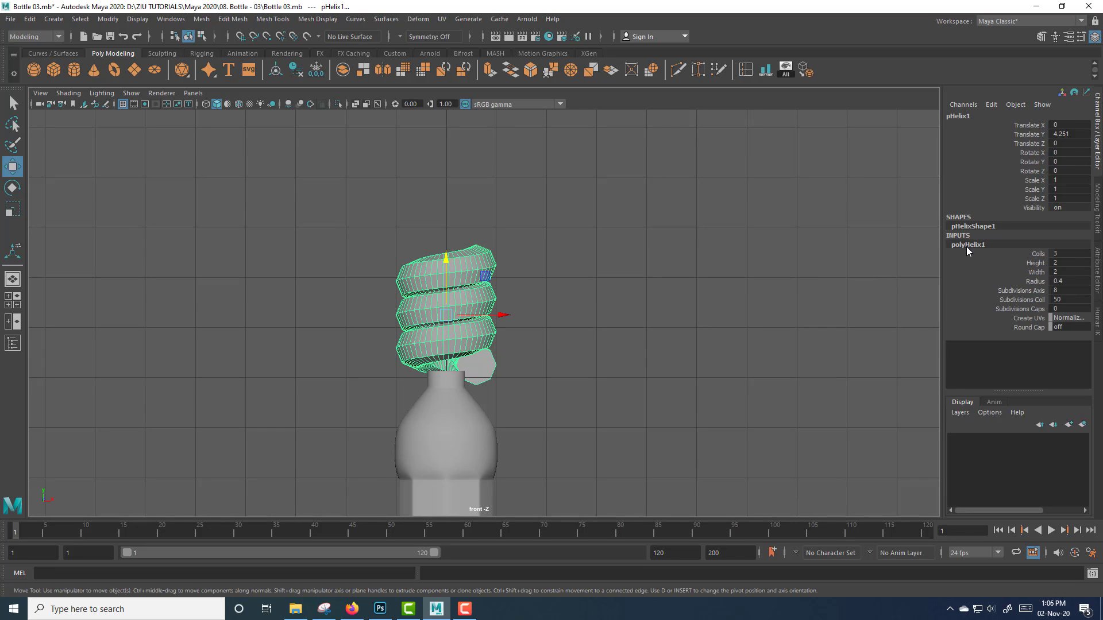
pyautogui.click(1038, 263)
pyautogui.moveTo(856, 283); pyautogui.dragTo(849, 312, button='middle')
pyautogui.click(1040, 282)
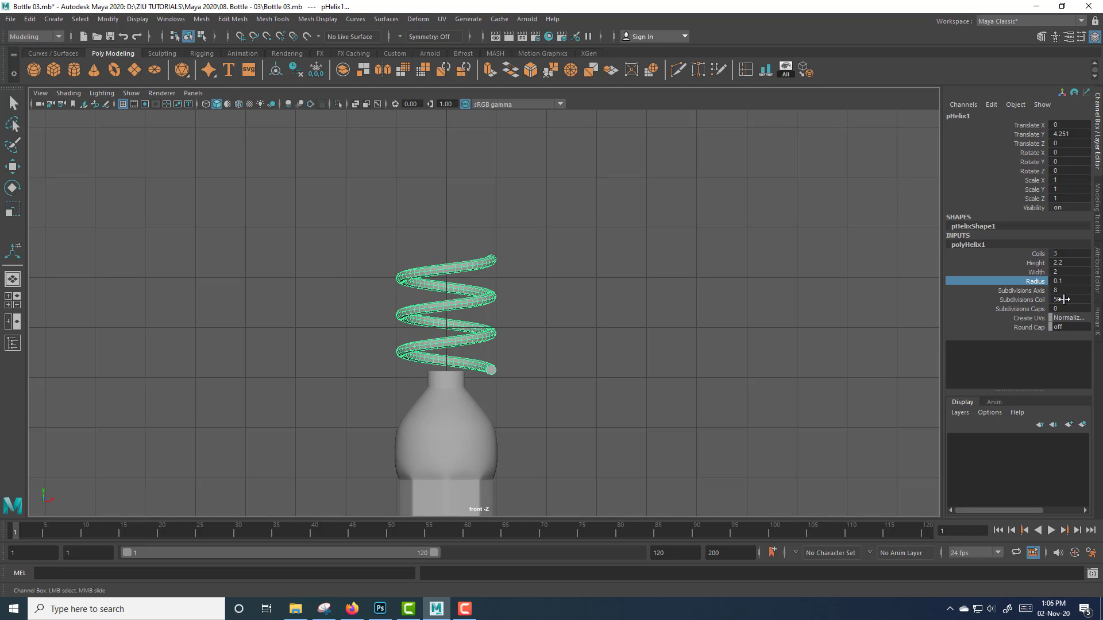
pyautogui.doubleClick(1069, 281)
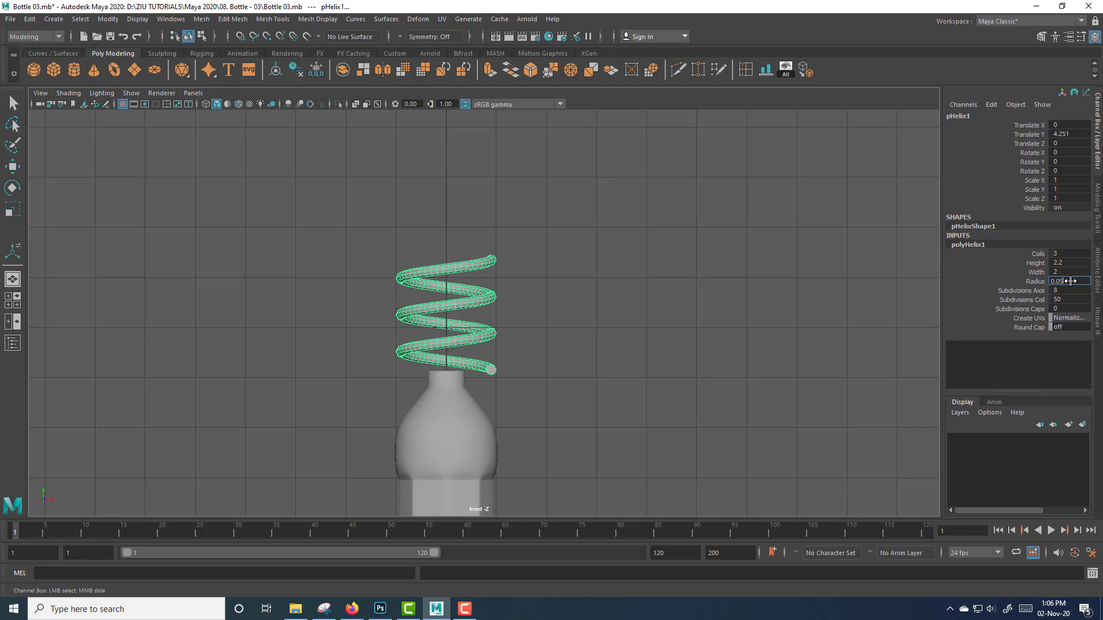
pyautogui.press('Return')
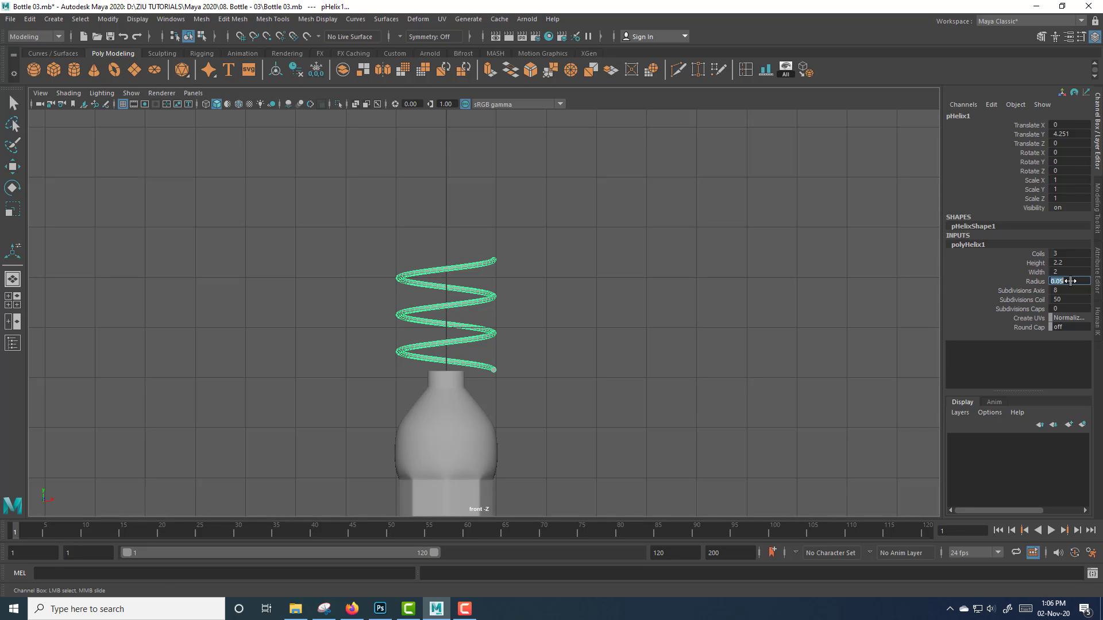
# Compress the helix by trying heights of 0.3 and 0.05, and settle on a height of 0.5
pyautogui.click(1038, 264)
pyautogui.moveTo(734, 322); pyautogui.dragTo(722, 326, button='middle')
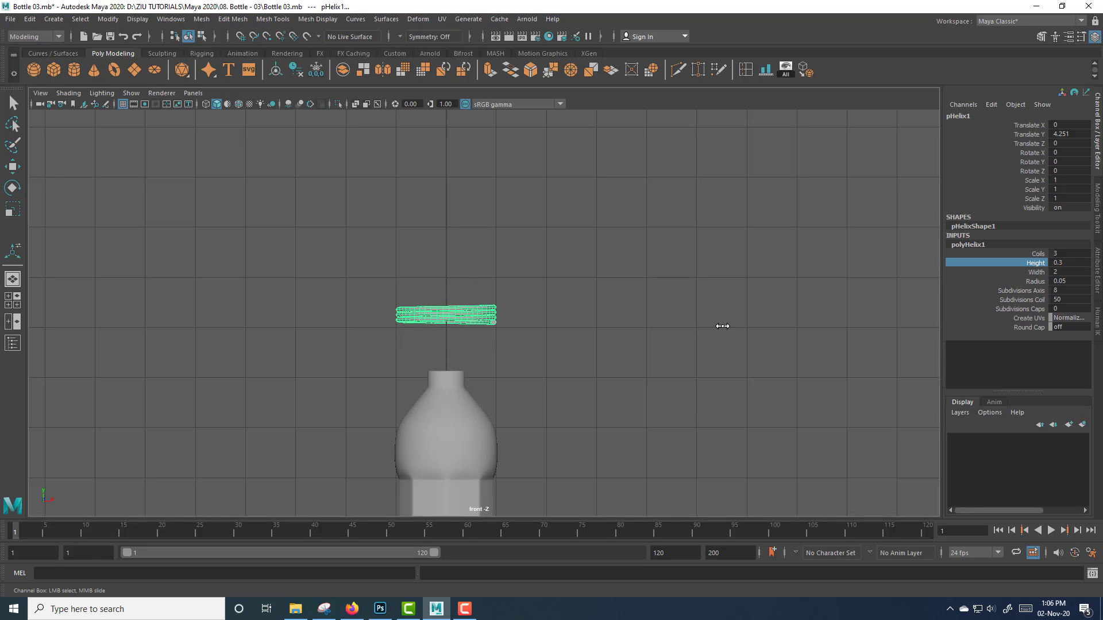
pyautogui.doubleClick(1068, 263)
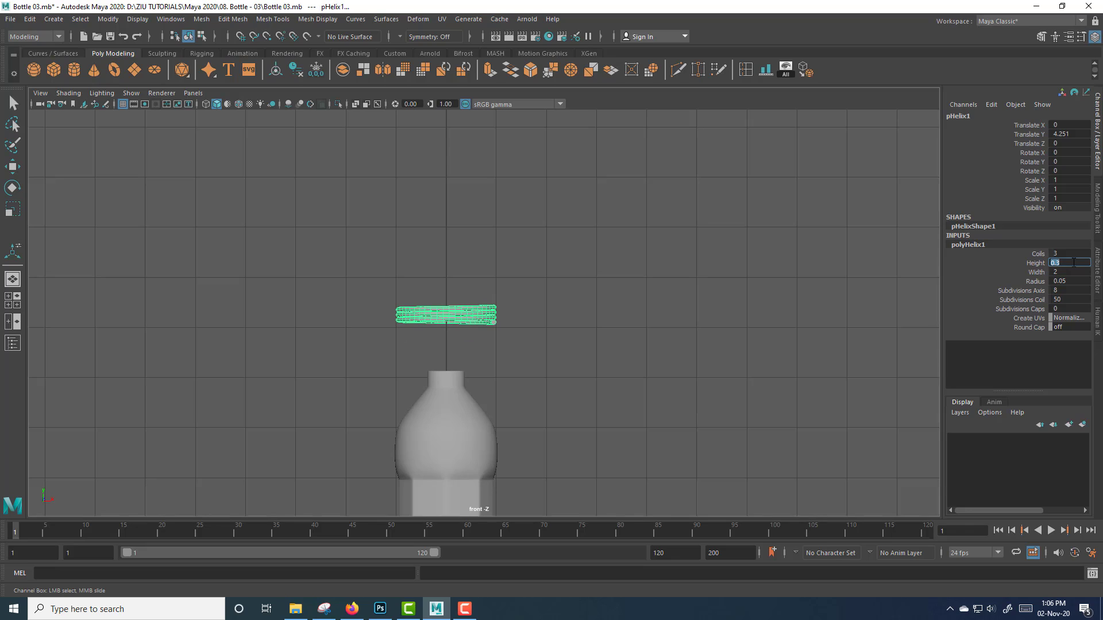
pyautogui.write('0.05')
pyautogui.press('Return')
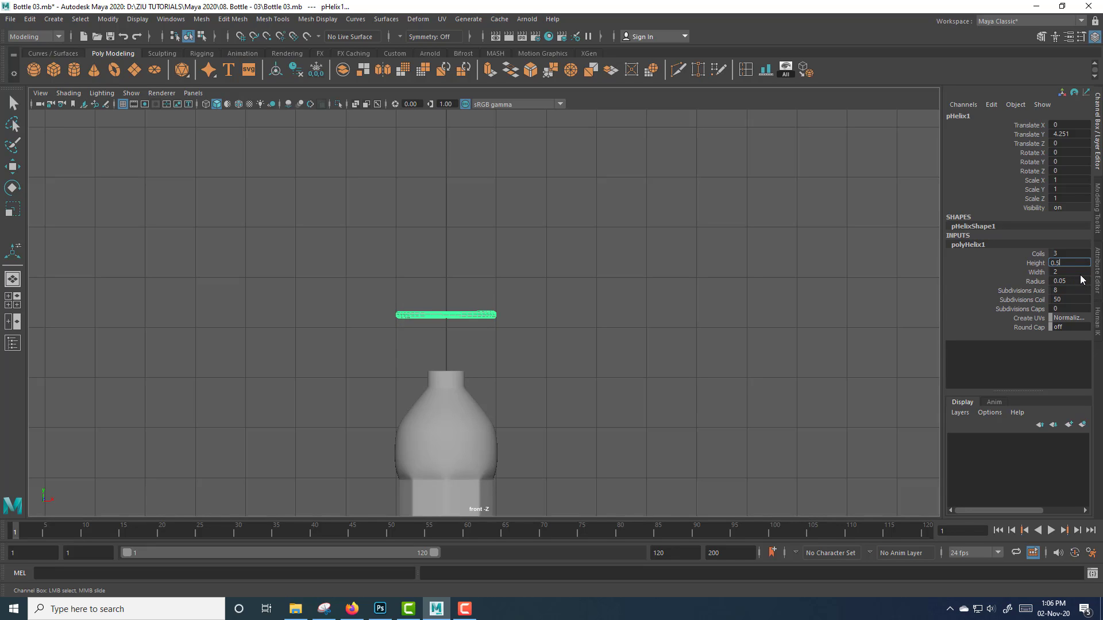
pyautogui.press('Return')
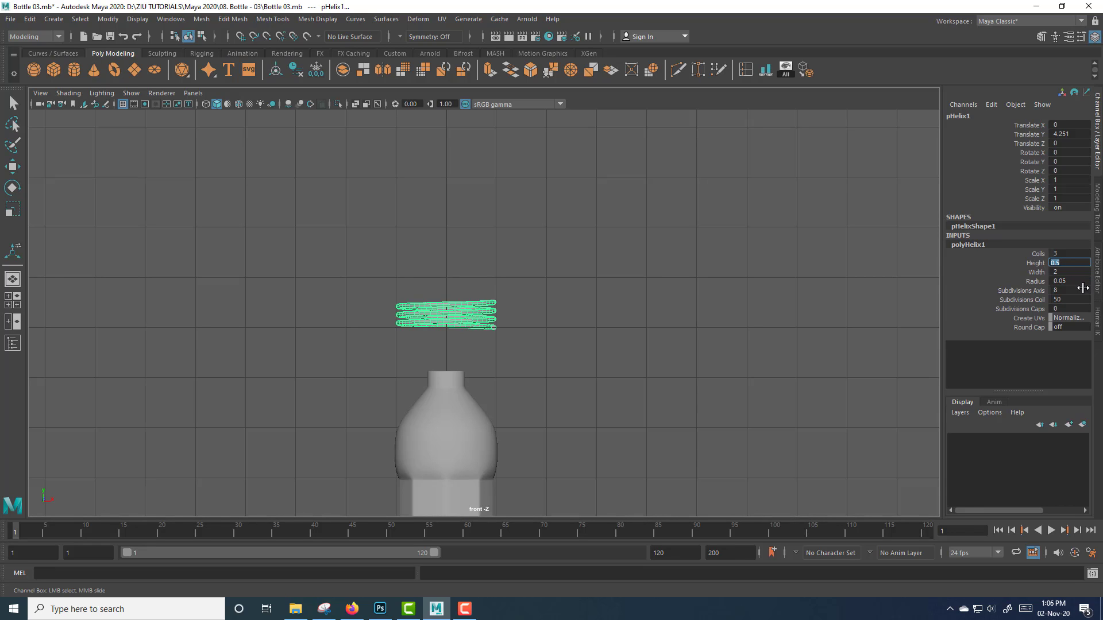
# Try 1.5 coils for the helix and settle on 2 coils
pyautogui.scroll(3, 551, 343)
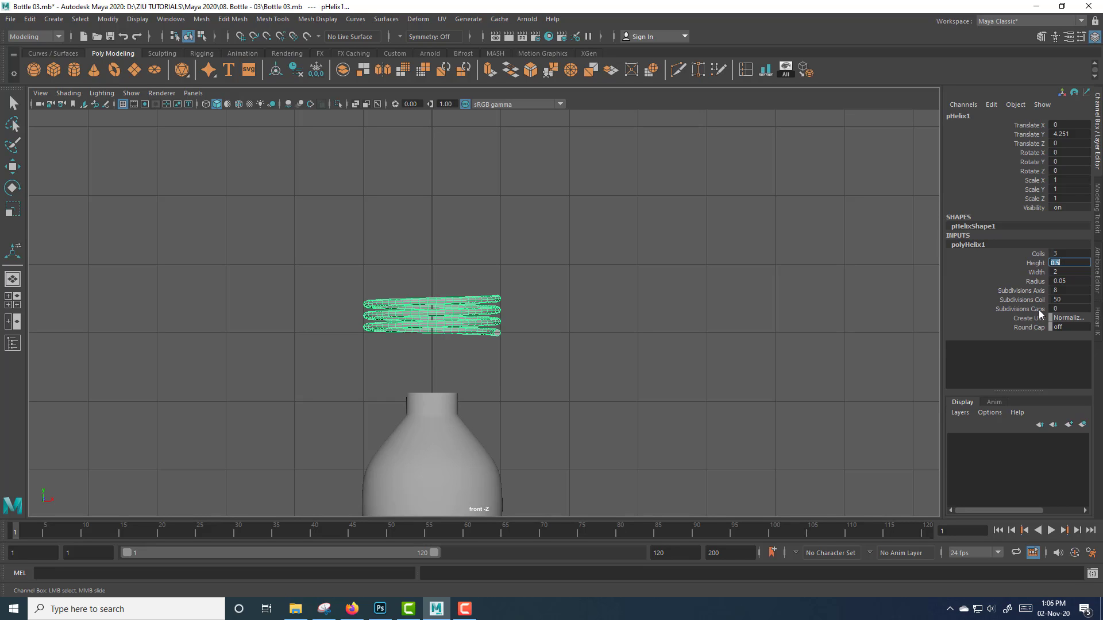
pyautogui.doubleClick(1058, 253)
pyautogui.press('Return')
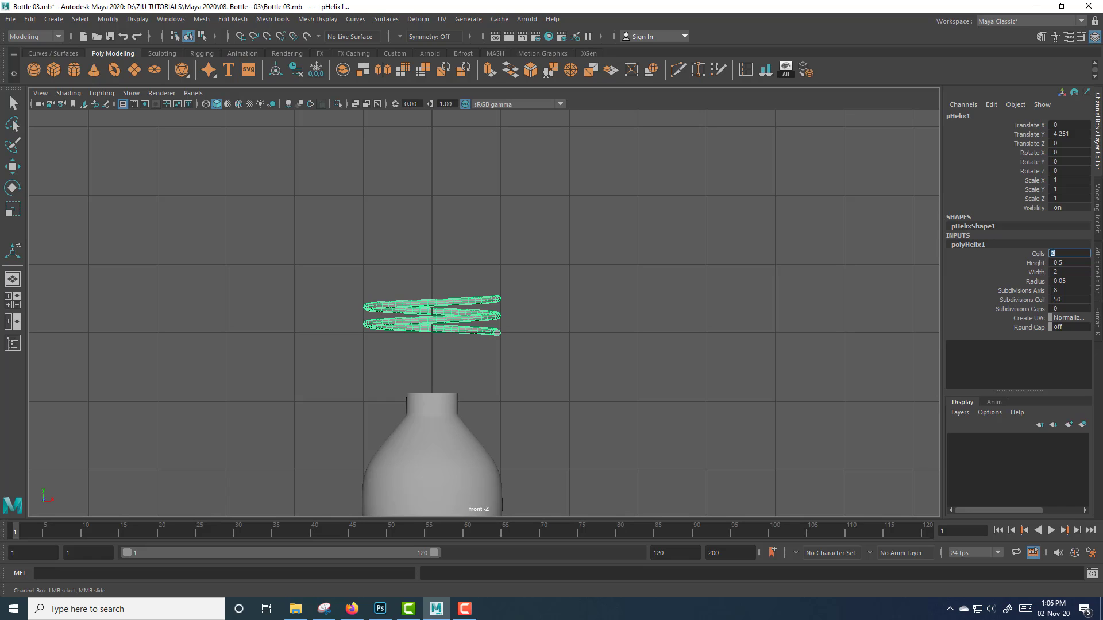
pyautogui.write('5')
pyautogui.press('Return')
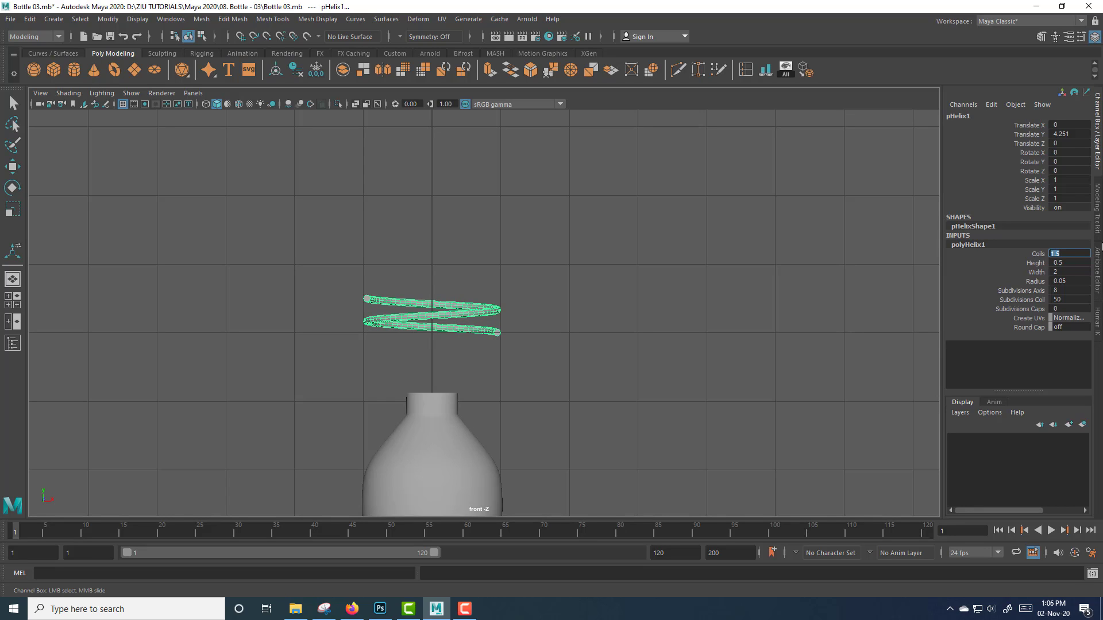
pyautogui.write('2')
pyautogui.press('Return')
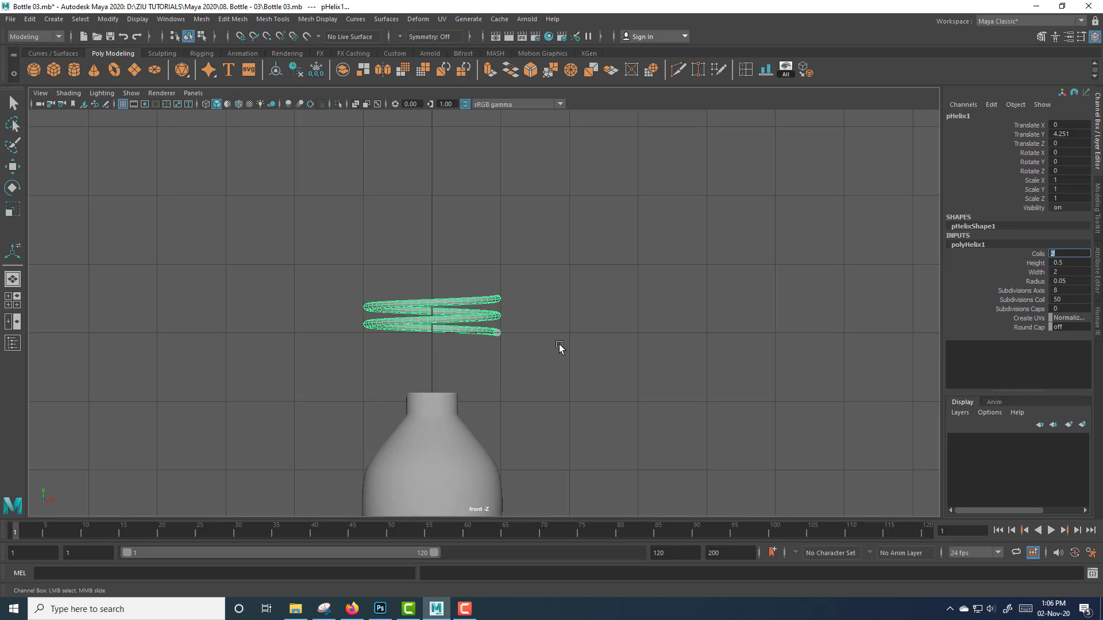
# Lower the helix around the bottle's neck to about 2.855 in Y and scale it down uniformly to about 0.394
pyautogui.moveTo(514, 371); pyautogui.dragTo(431, 363)
pyautogui.press('w')
pyautogui.press('space')
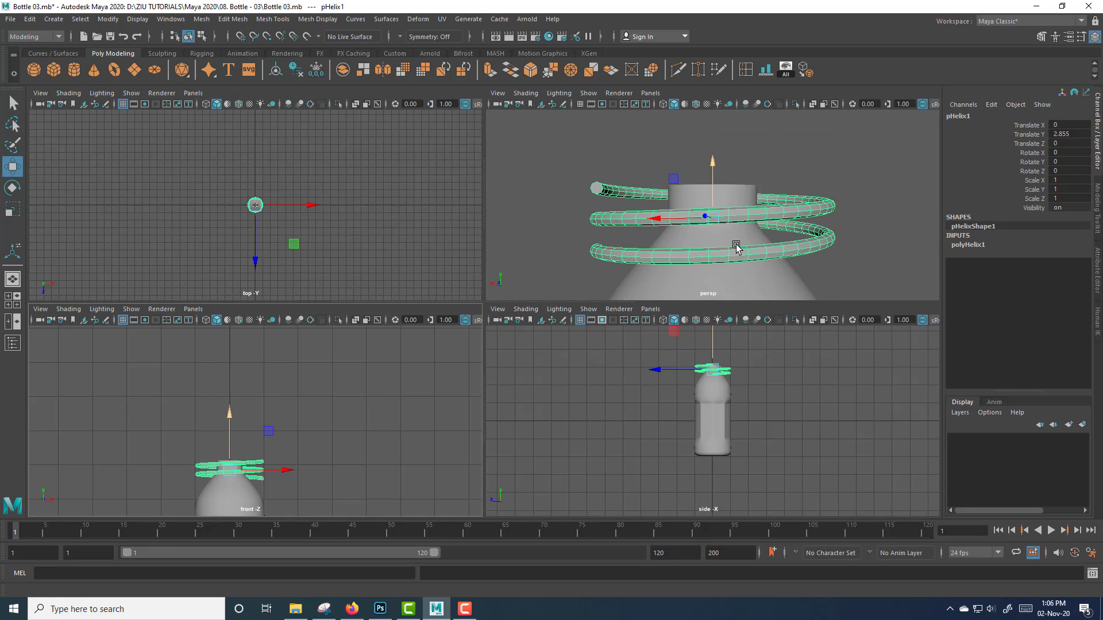
pyautogui.press('space')
pyautogui.keyDown('alt'); pyautogui.moveTo(599, 394); pyautogui.dragTo(542, 412); pyautogui.keyUp('alt')
pyautogui.press('r')
pyautogui.moveTo(485, 314); pyautogui.dragTo(364, 362)
pyautogui.press('f')
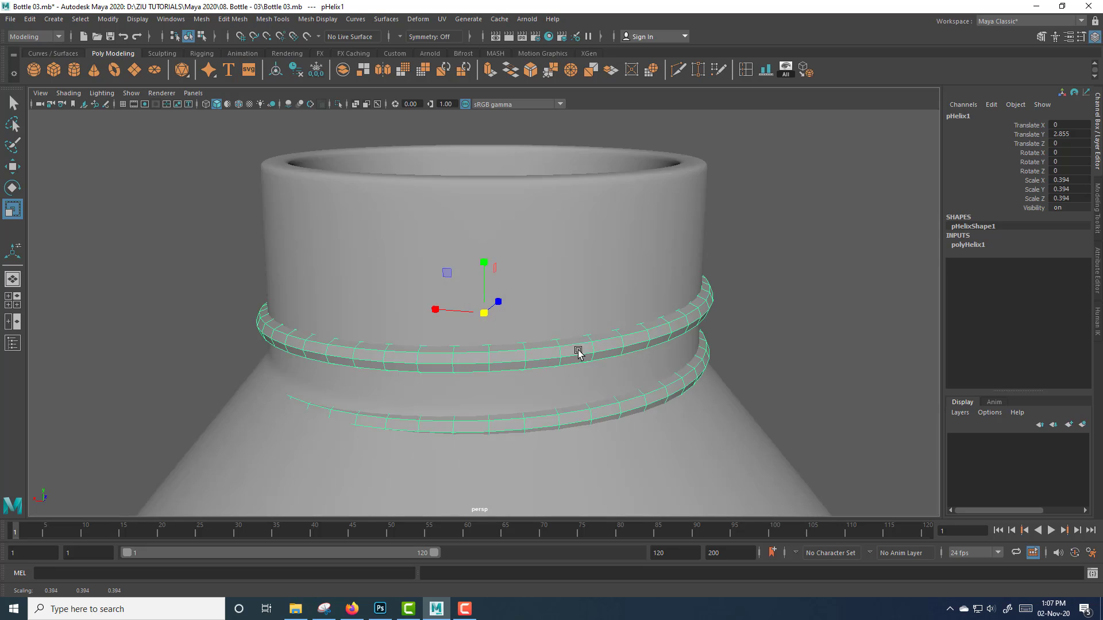
# Raise the helix on the neck to about 2.991 in Y and tighten its uniform scale to about 0.389
pyautogui.moveTo(596, 394)
pyautogui.keyDown('alt'); pyautogui.mouseDown()
pyautogui.moveTo(597, 418)
pyautogui.moveTo(594, 407)
pyautogui.mouseUp(); pyautogui.keyUp('alt')
pyautogui.press('w')
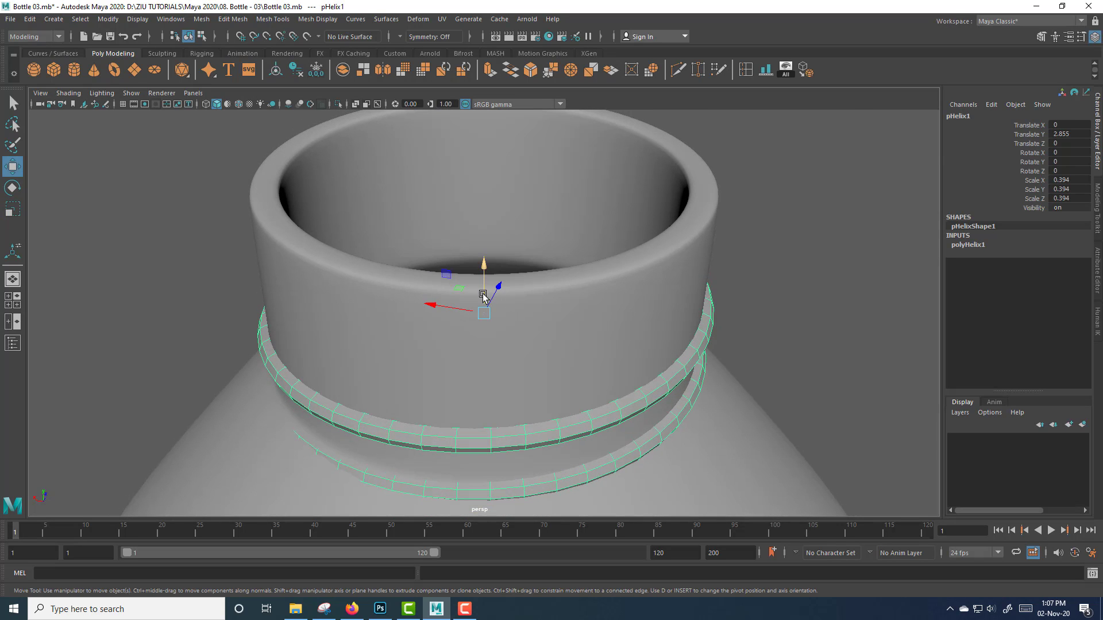
pyautogui.moveTo(482, 293); pyautogui.dragTo(469, 227)
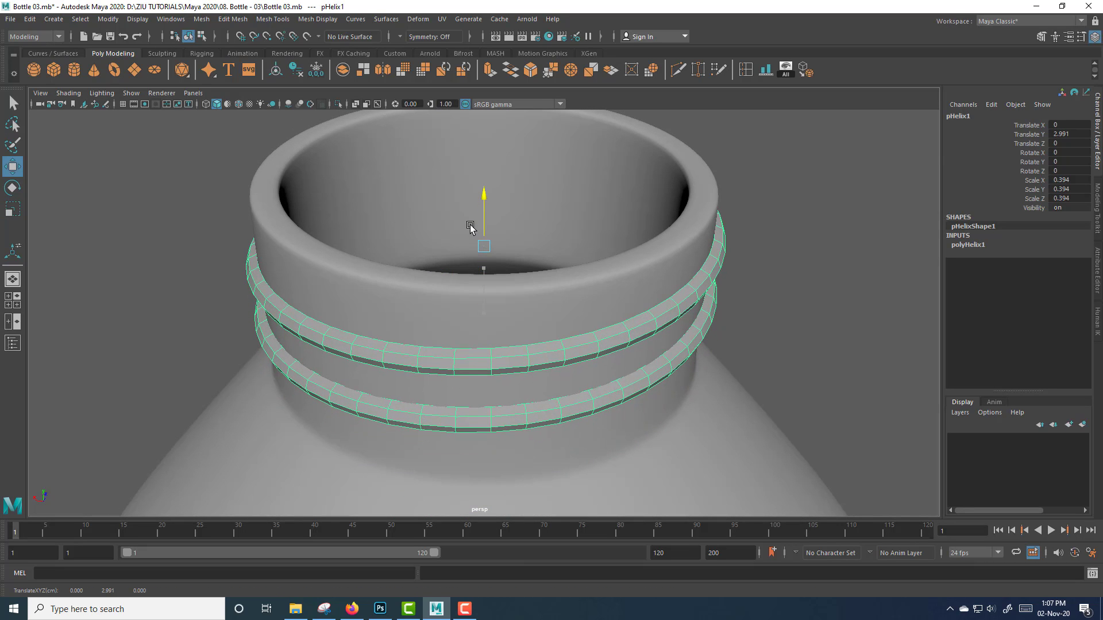
pyautogui.keyDown('alt'); pyautogui.moveTo(677, 406); pyautogui.dragTo(675, 418); pyautogui.keyUp('alt')
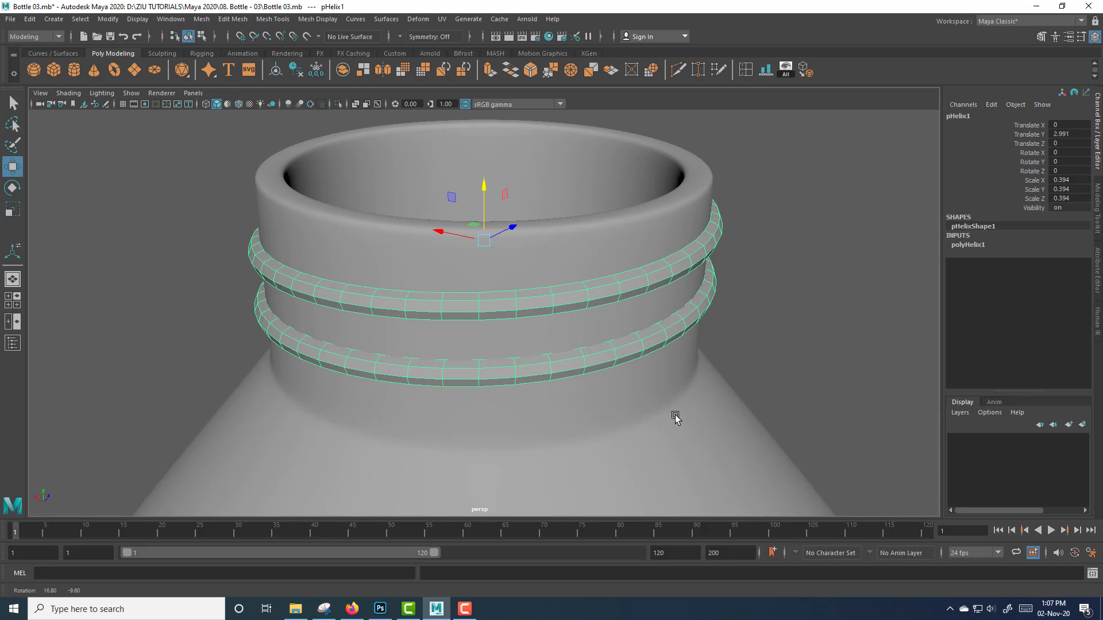
pyautogui.press('r')
pyautogui.moveTo(486, 241); pyautogui.dragTo(645, 323)
# Turn on the helix's smooth preview and lower it to about 2.959 in Y, fine-tuning it in the front view
pyautogui.press('3')
pyautogui.press('w')
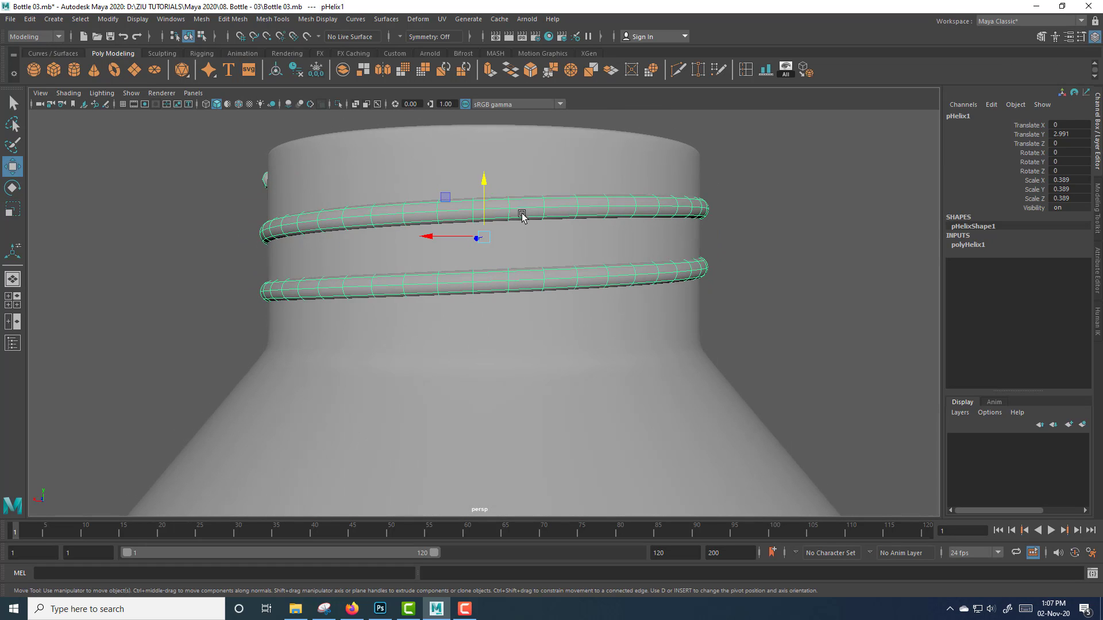
pyautogui.moveTo(486, 210); pyautogui.dragTo(487, 222)
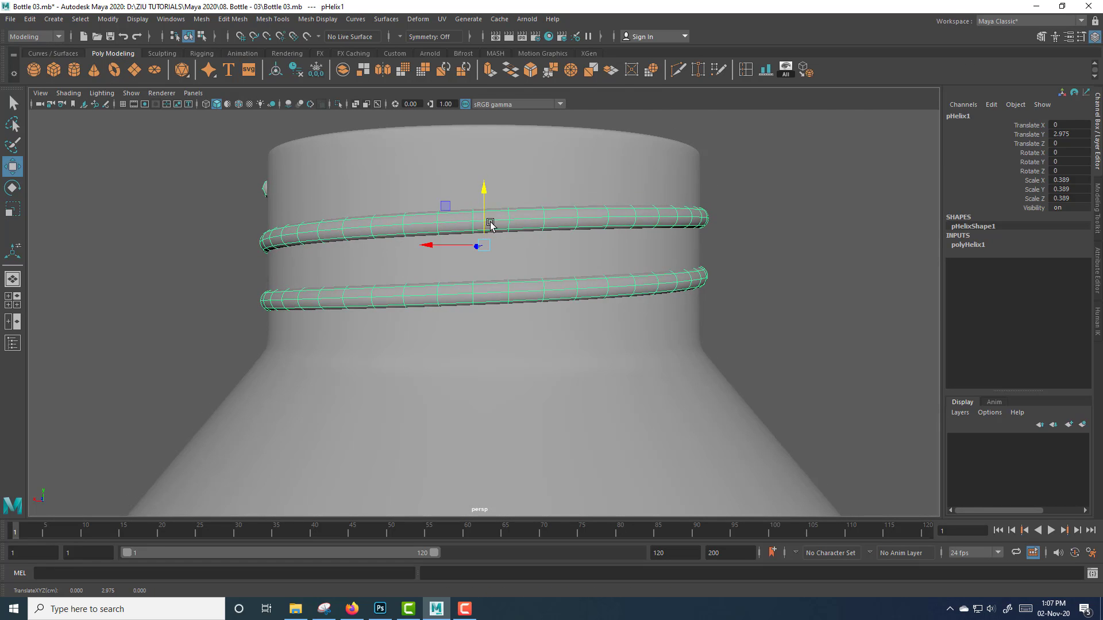
pyautogui.press('space')
pyautogui.press('space')
pyautogui.scroll(4, 541, 327)
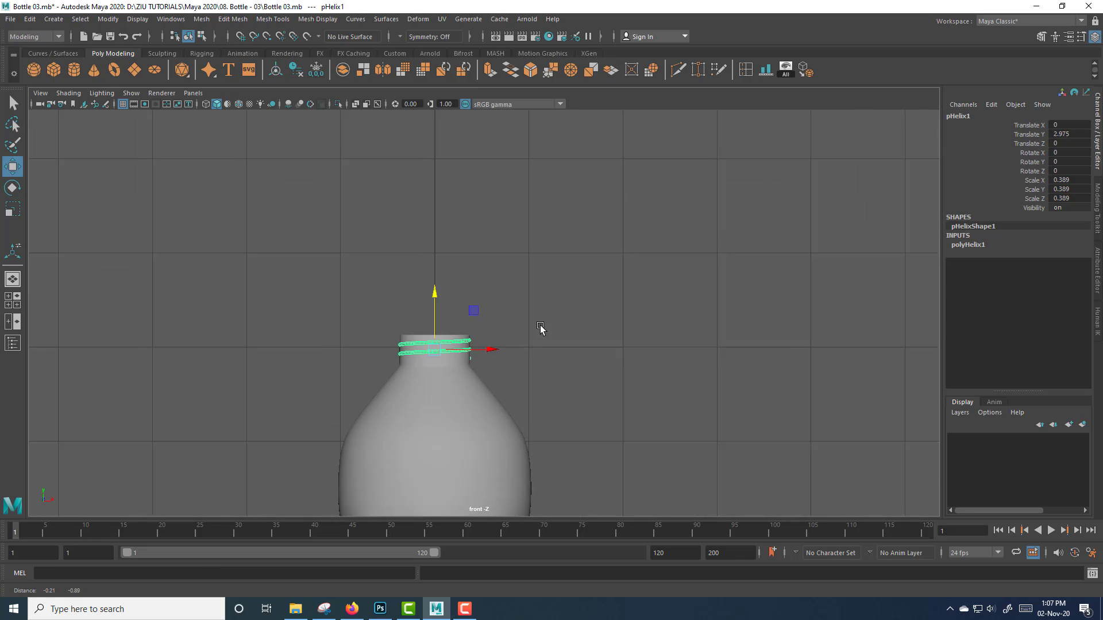
pyautogui.scroll(2, 549, 319)
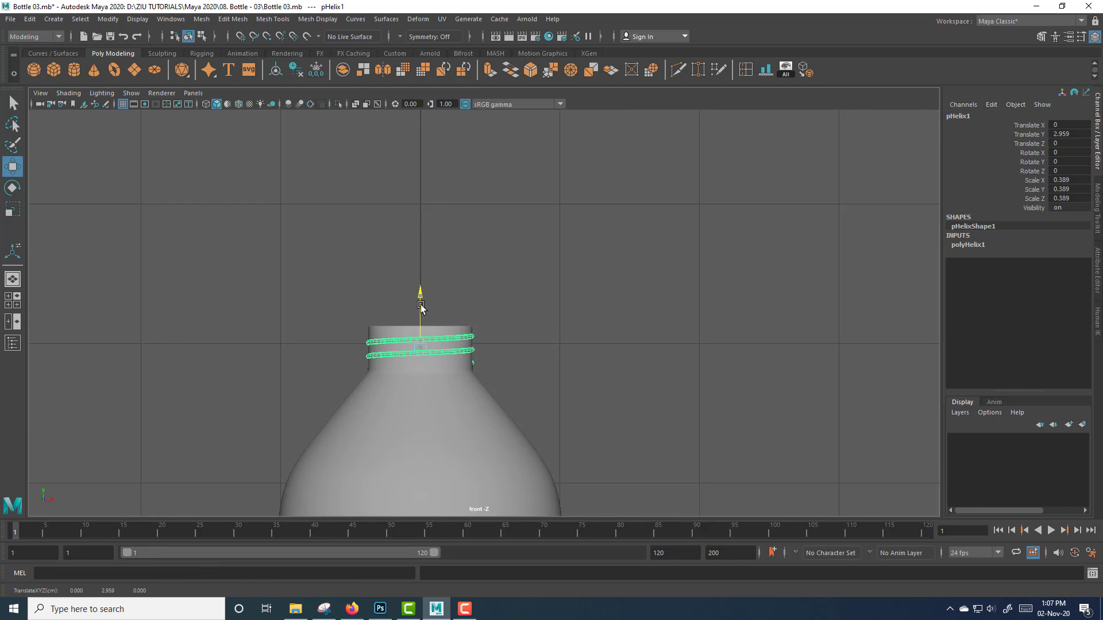
pyautogui.click(600, 350)
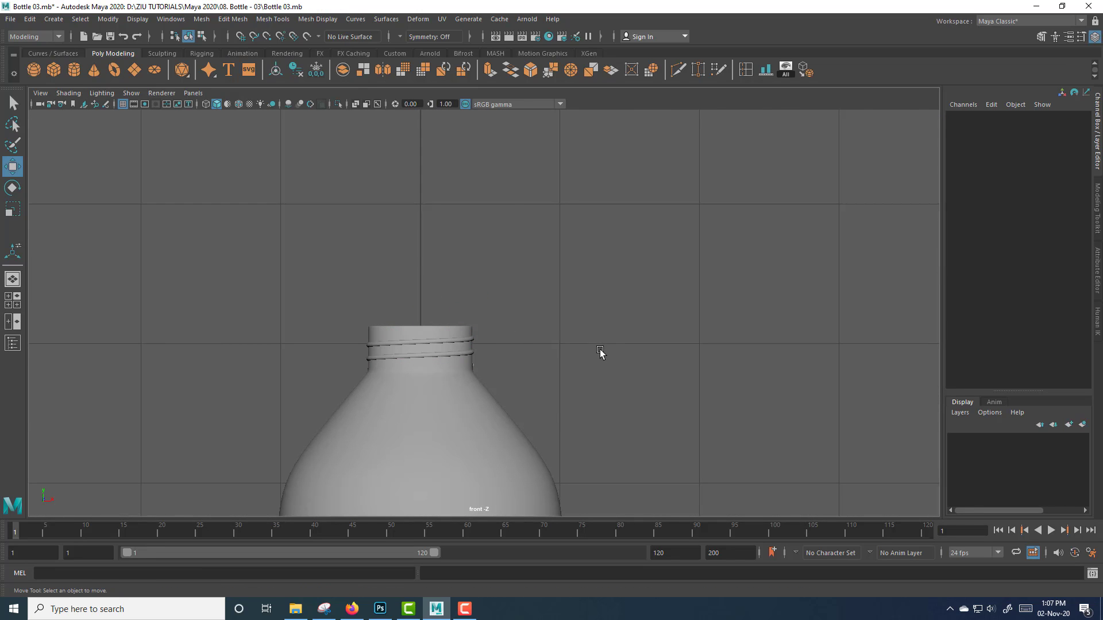
# Select the bottle together with its neck thread, save the scene and deselect everything
pyautogui.scroll(-5, 600, 351)
pyautogui.keyDown('alt'); pyautogui.moveTo(610, 405); pyautogui.dragTo(613, 303, button='middle'); pyautogui.keyUp('alt')
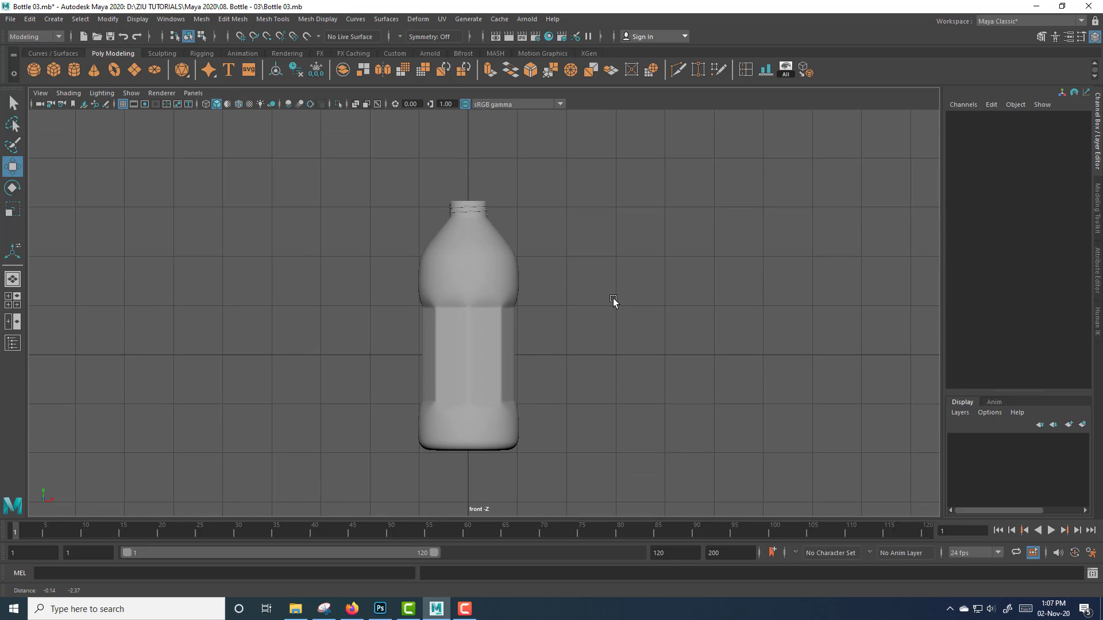
pyautogui.moveTo(416, 232); pyautogui.dragTo(652, 478)
pyautogui.scroll(2, 642, 408)
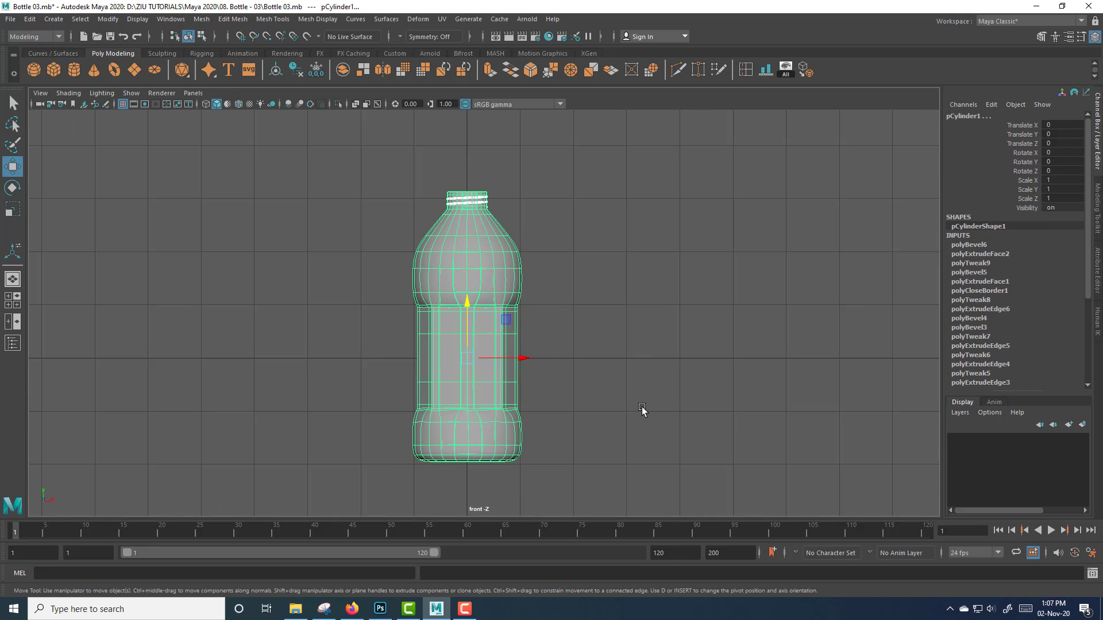
pyautogui.hotkey('ctrl', 's')
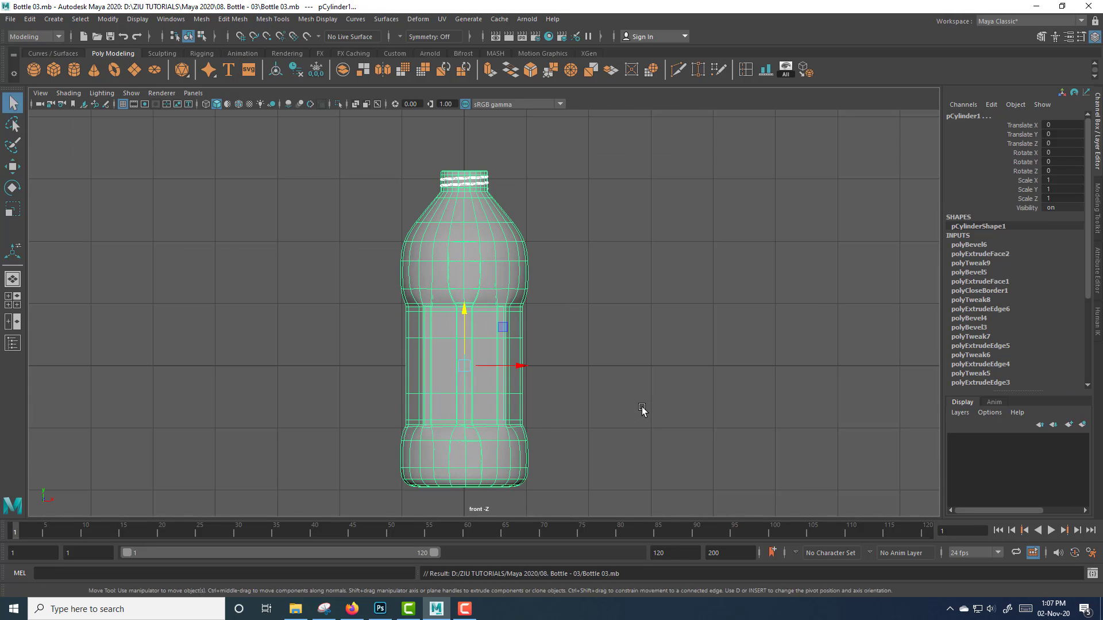
pyautogui.click(642, 409)
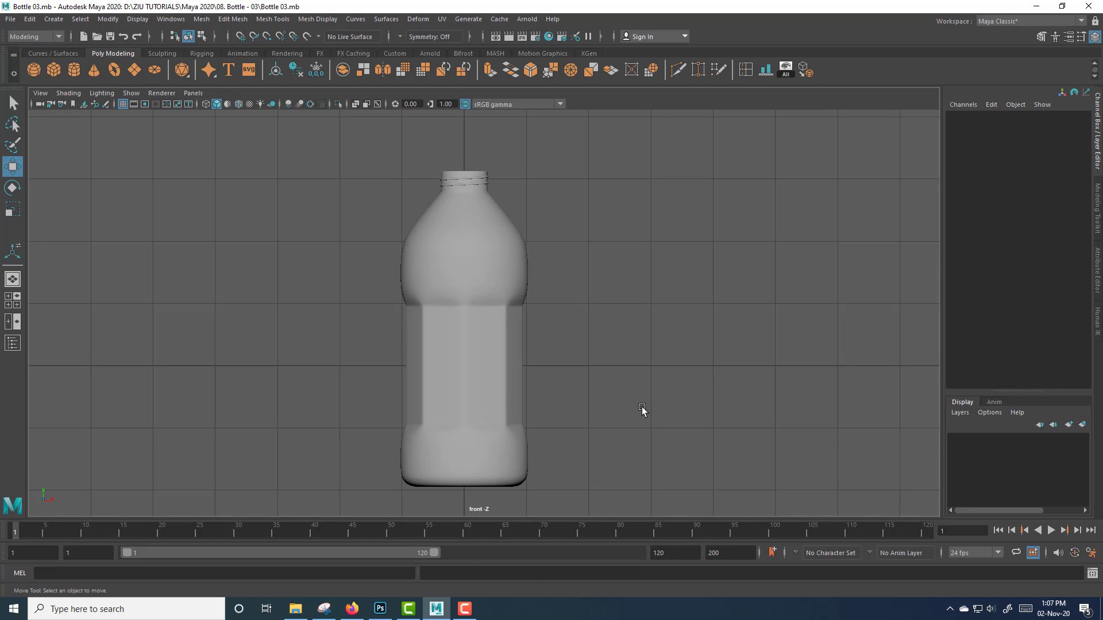